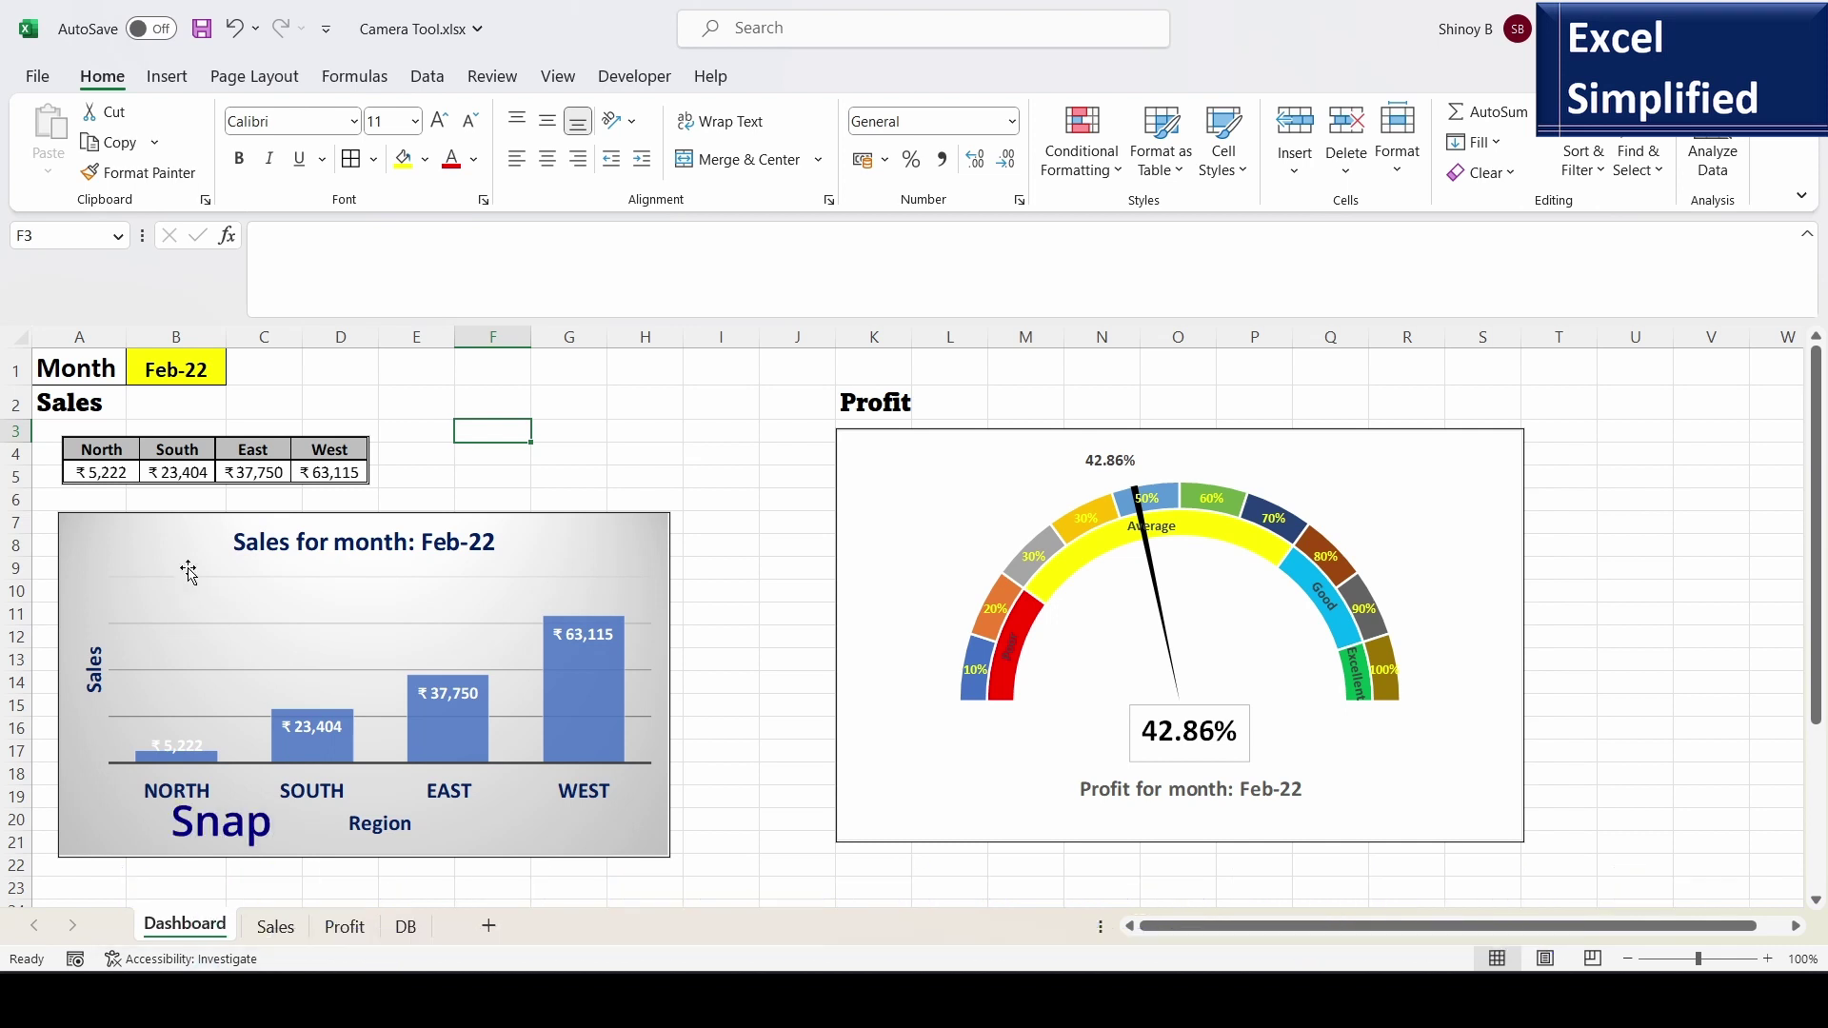
# - Rotate the sales table, sales chart and profit gauge snapshots on the dashboard, undoing each rotation
pyautogui.click(210, 440)
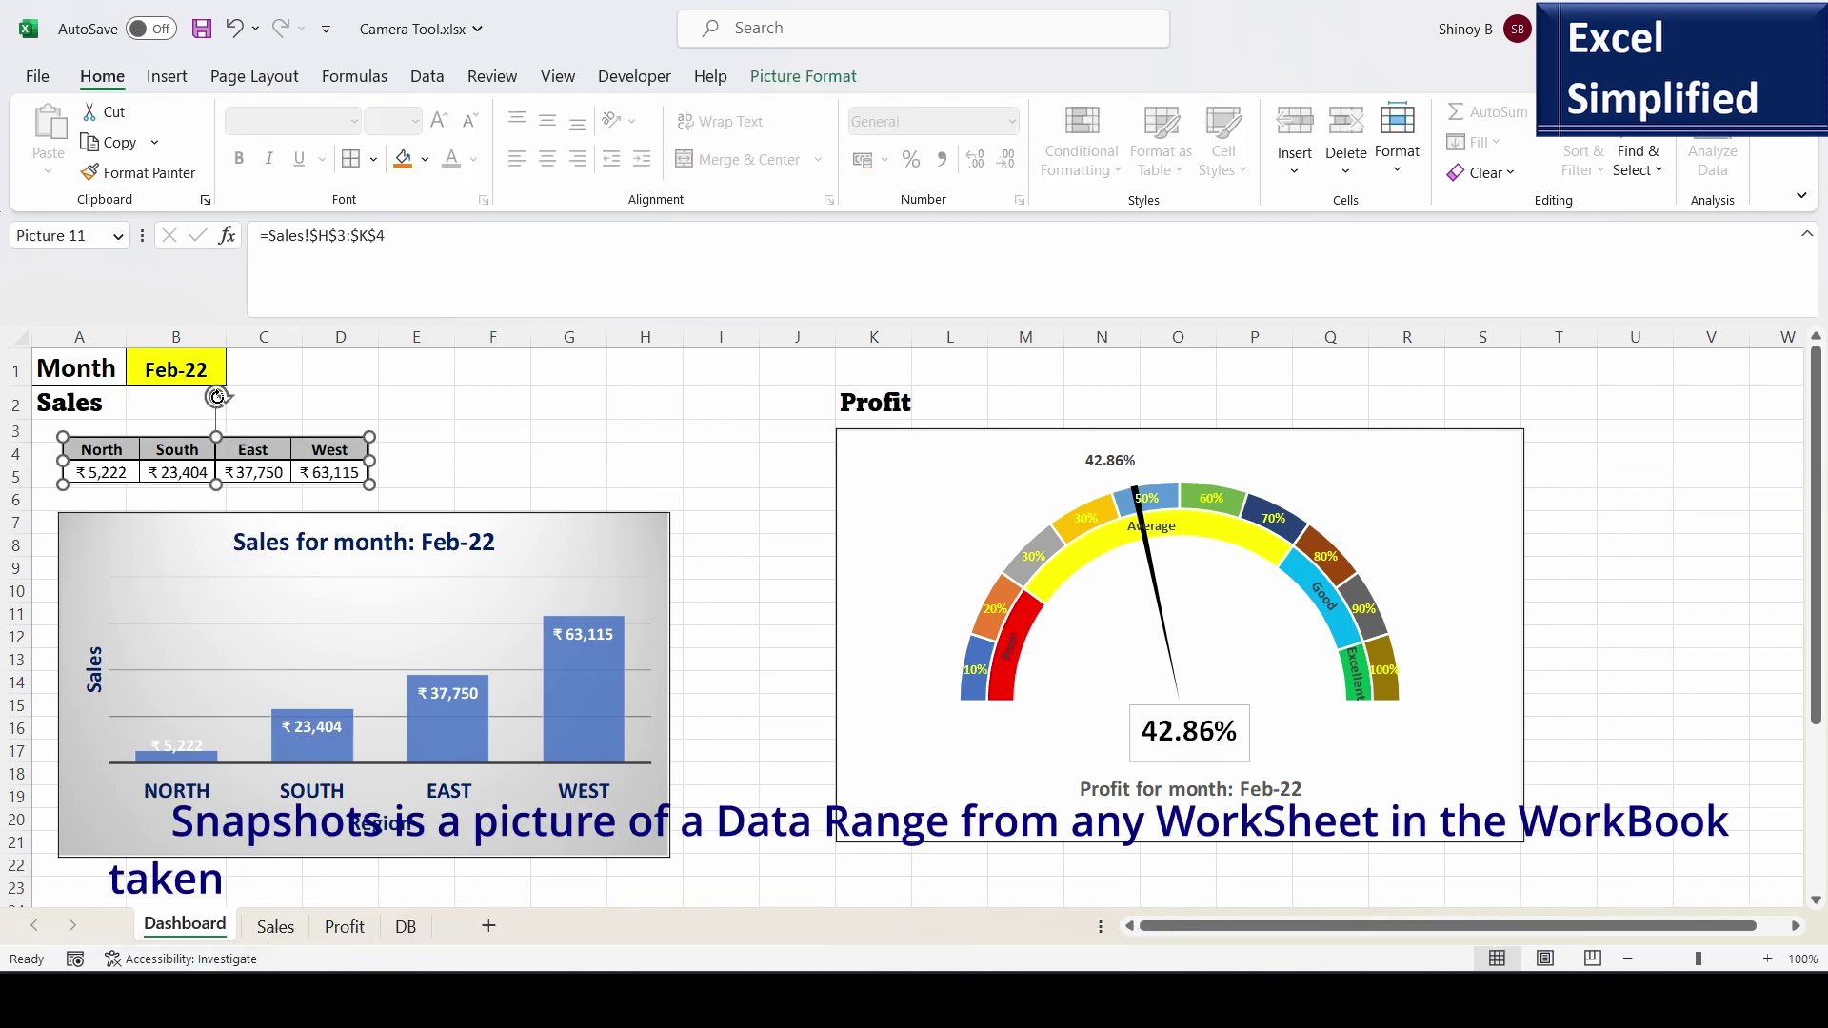
pyautogui.moveTo(218, 397); pyautogui.dragTo(206, 410)
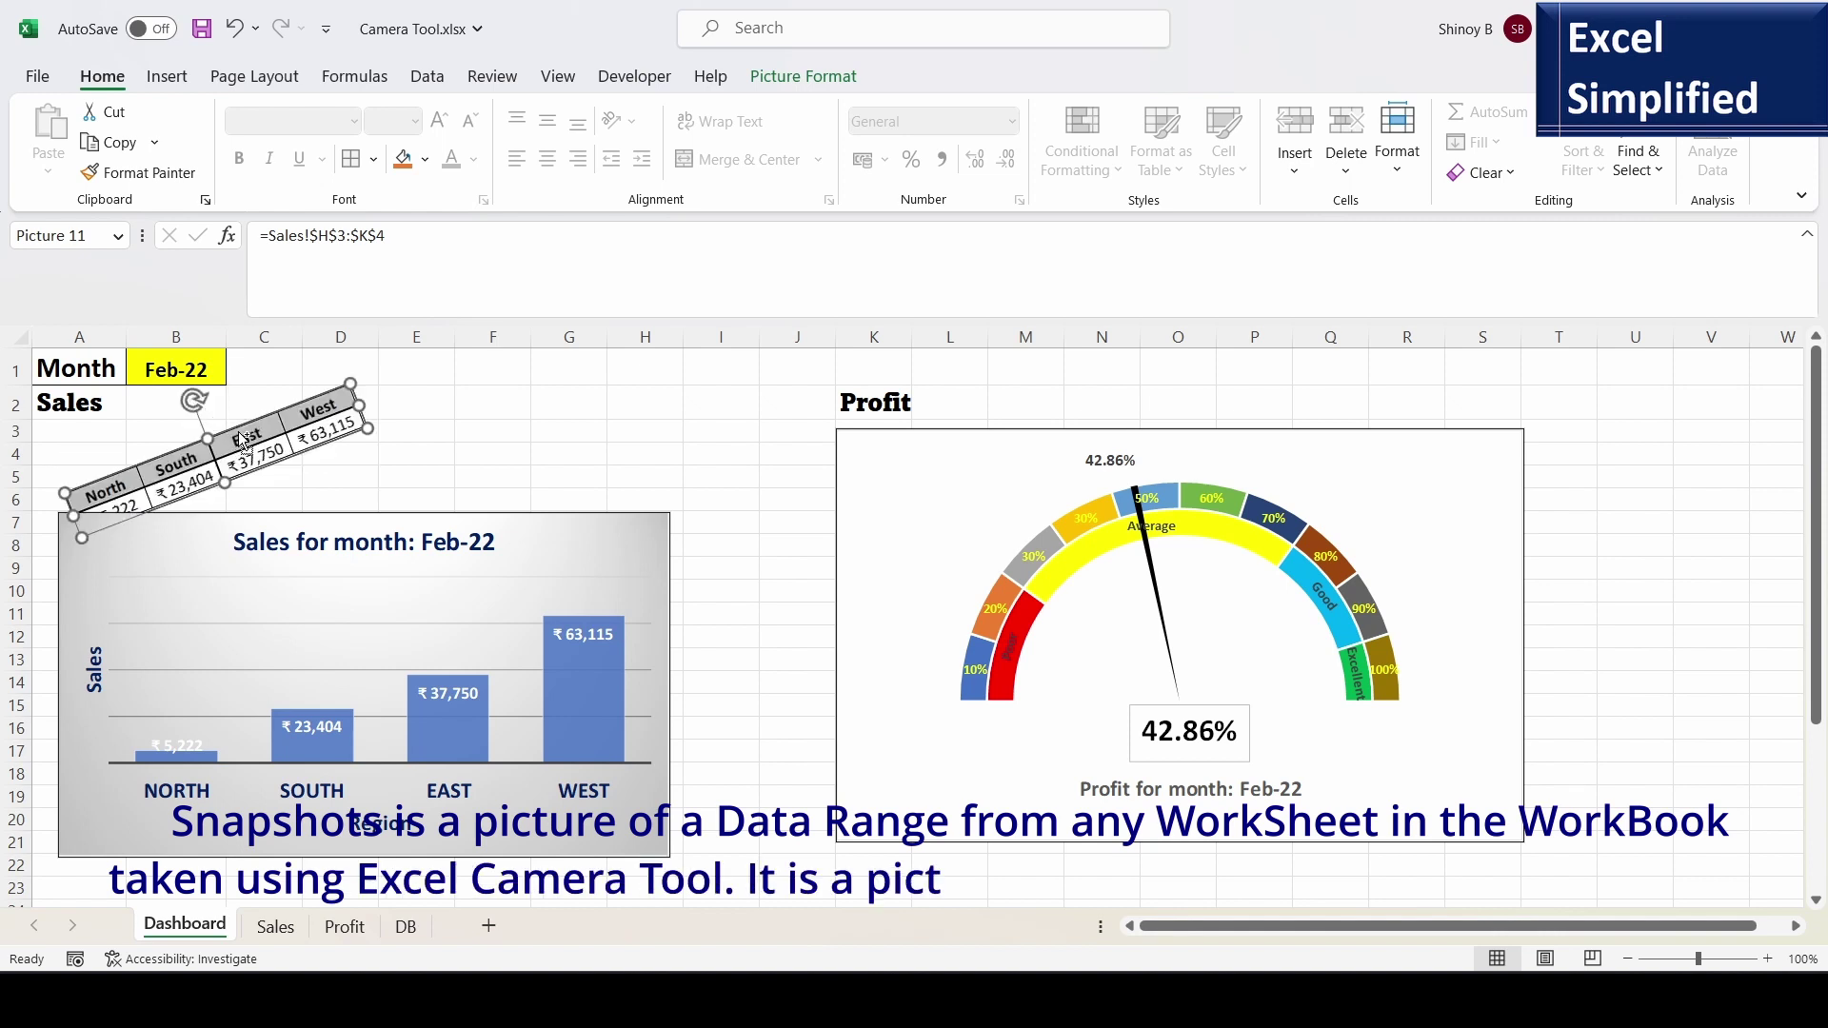
pyautogui.hotkey('ctrl', 'z')
pyautogui.click(314, 548)
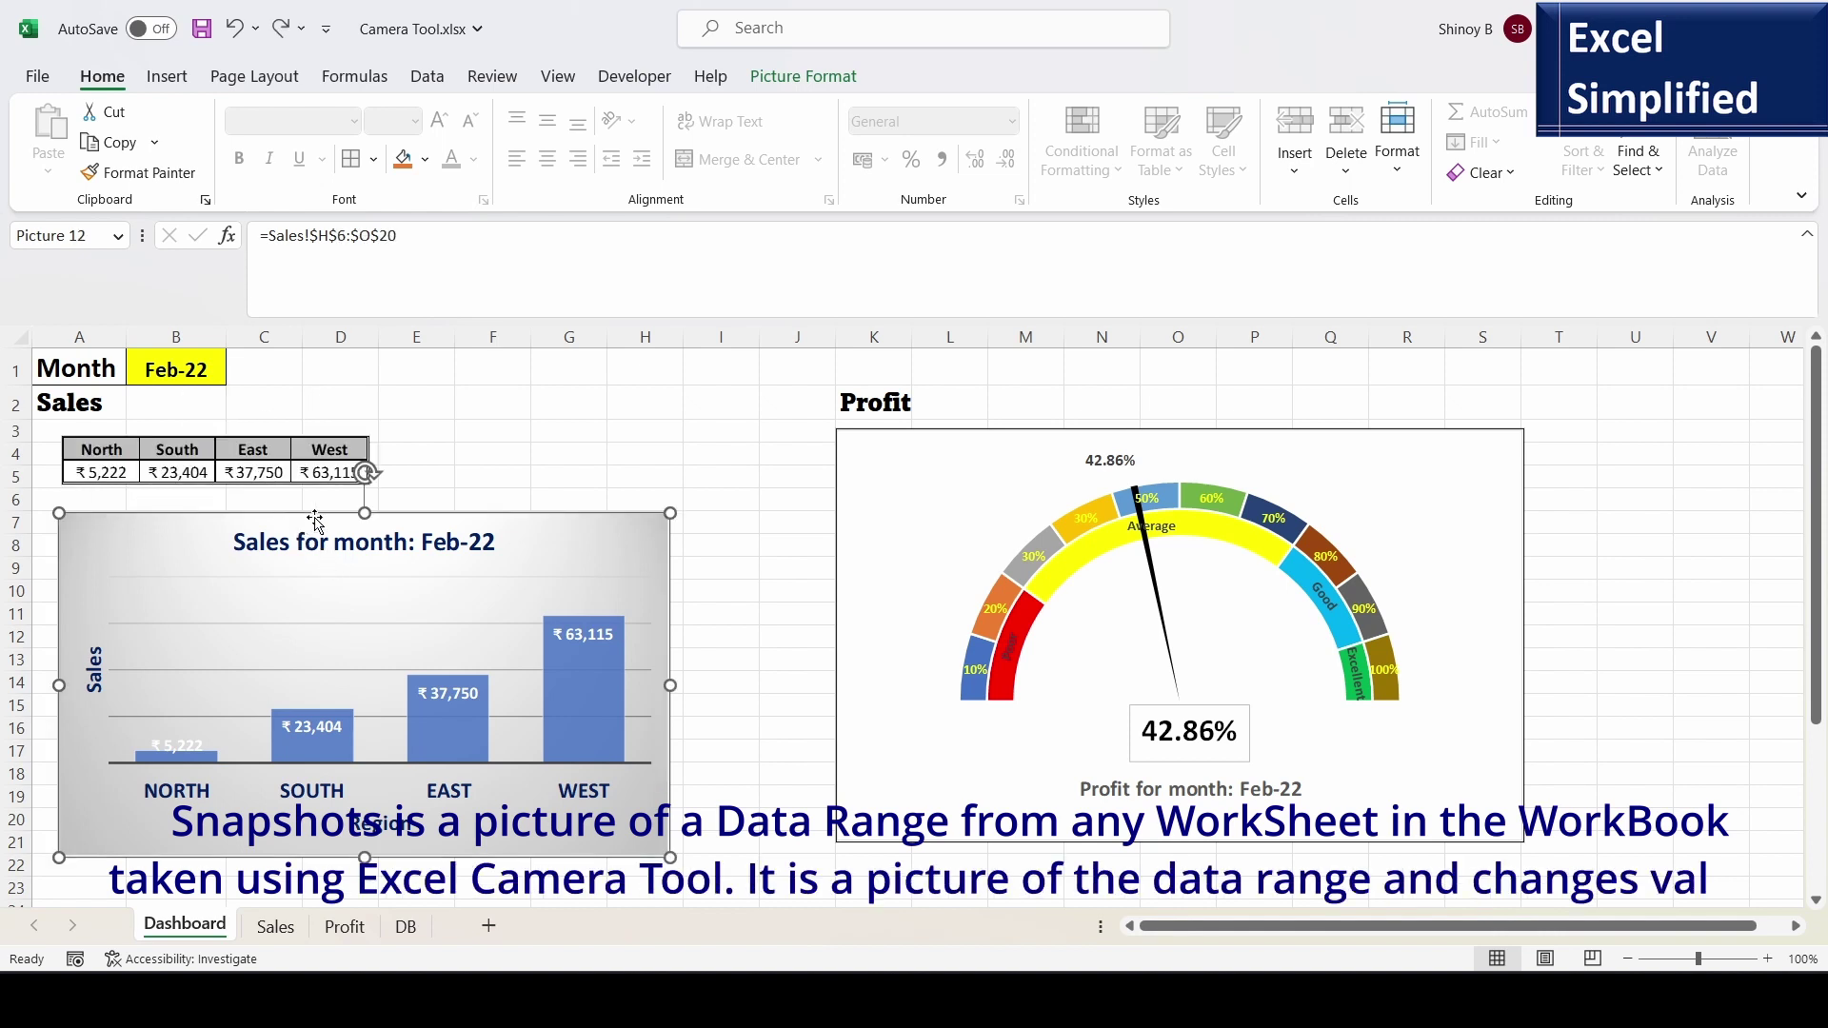
pyautogui.moveTo(365, 474); pyautogui.dragTo(334, 491)
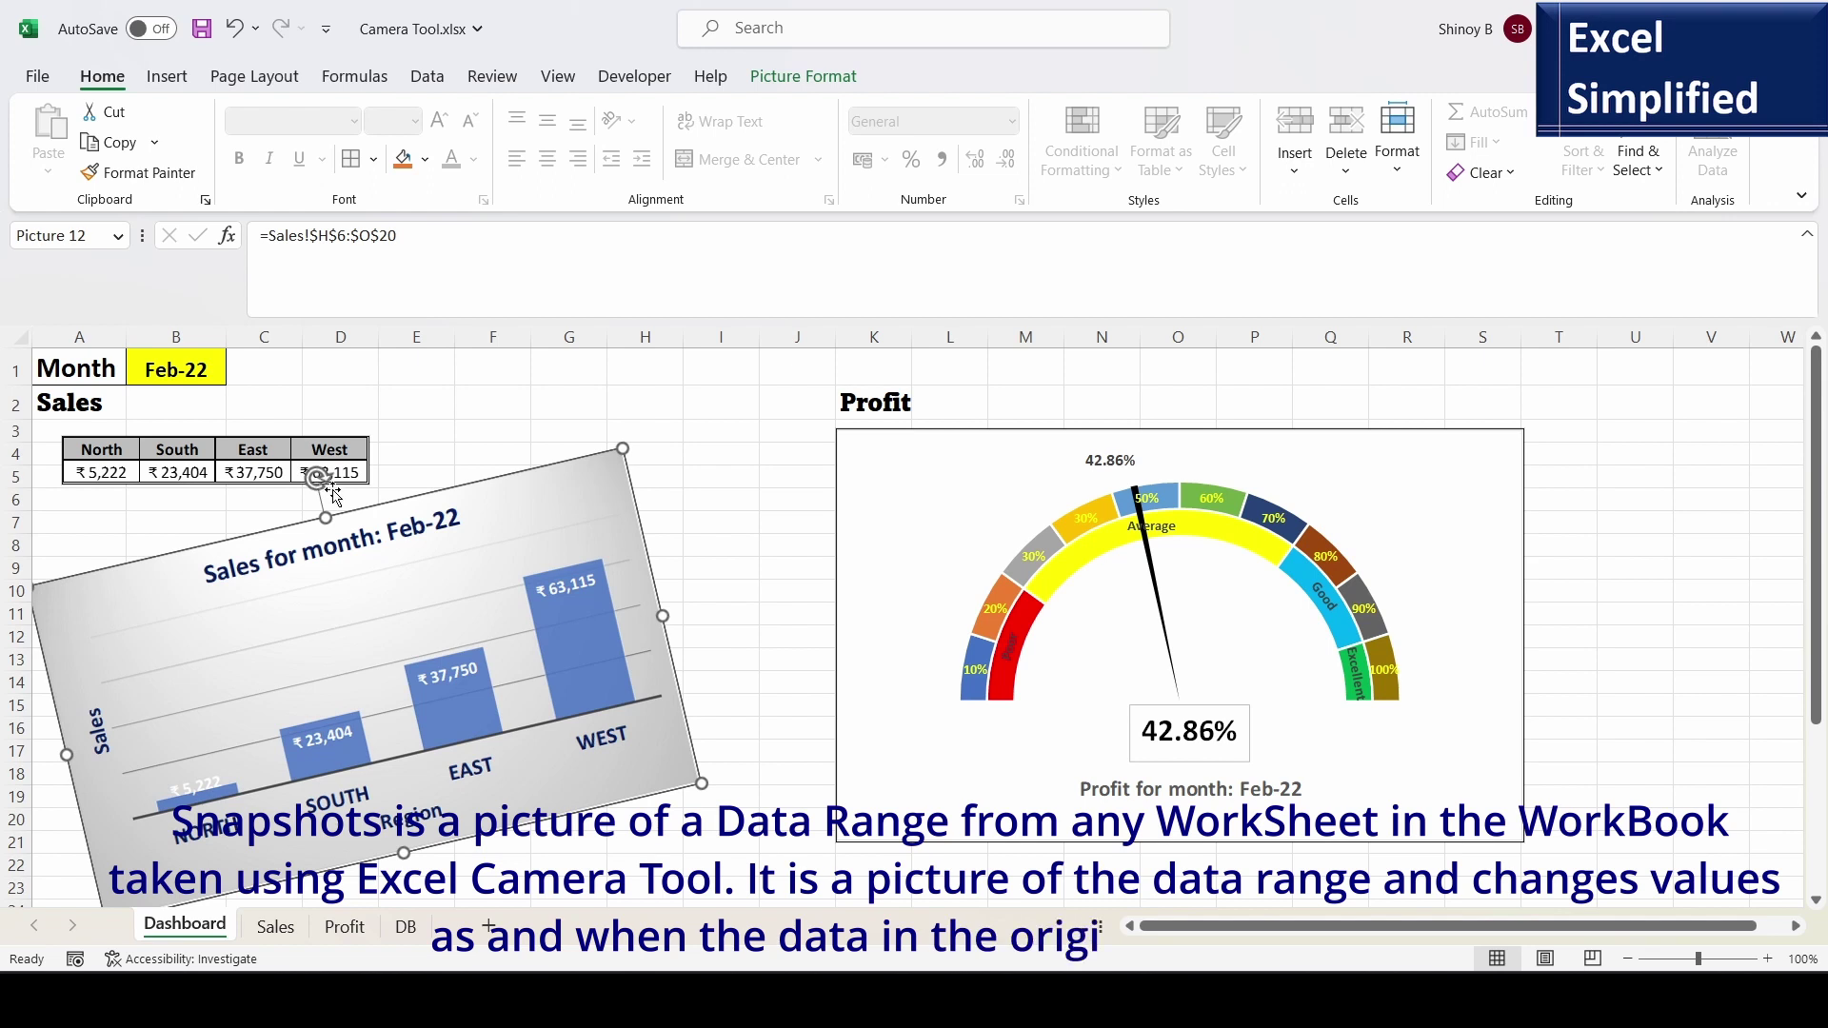
pyautogui.hotkey('ctrl', 'z')
pyautogui.click(1009, 435)
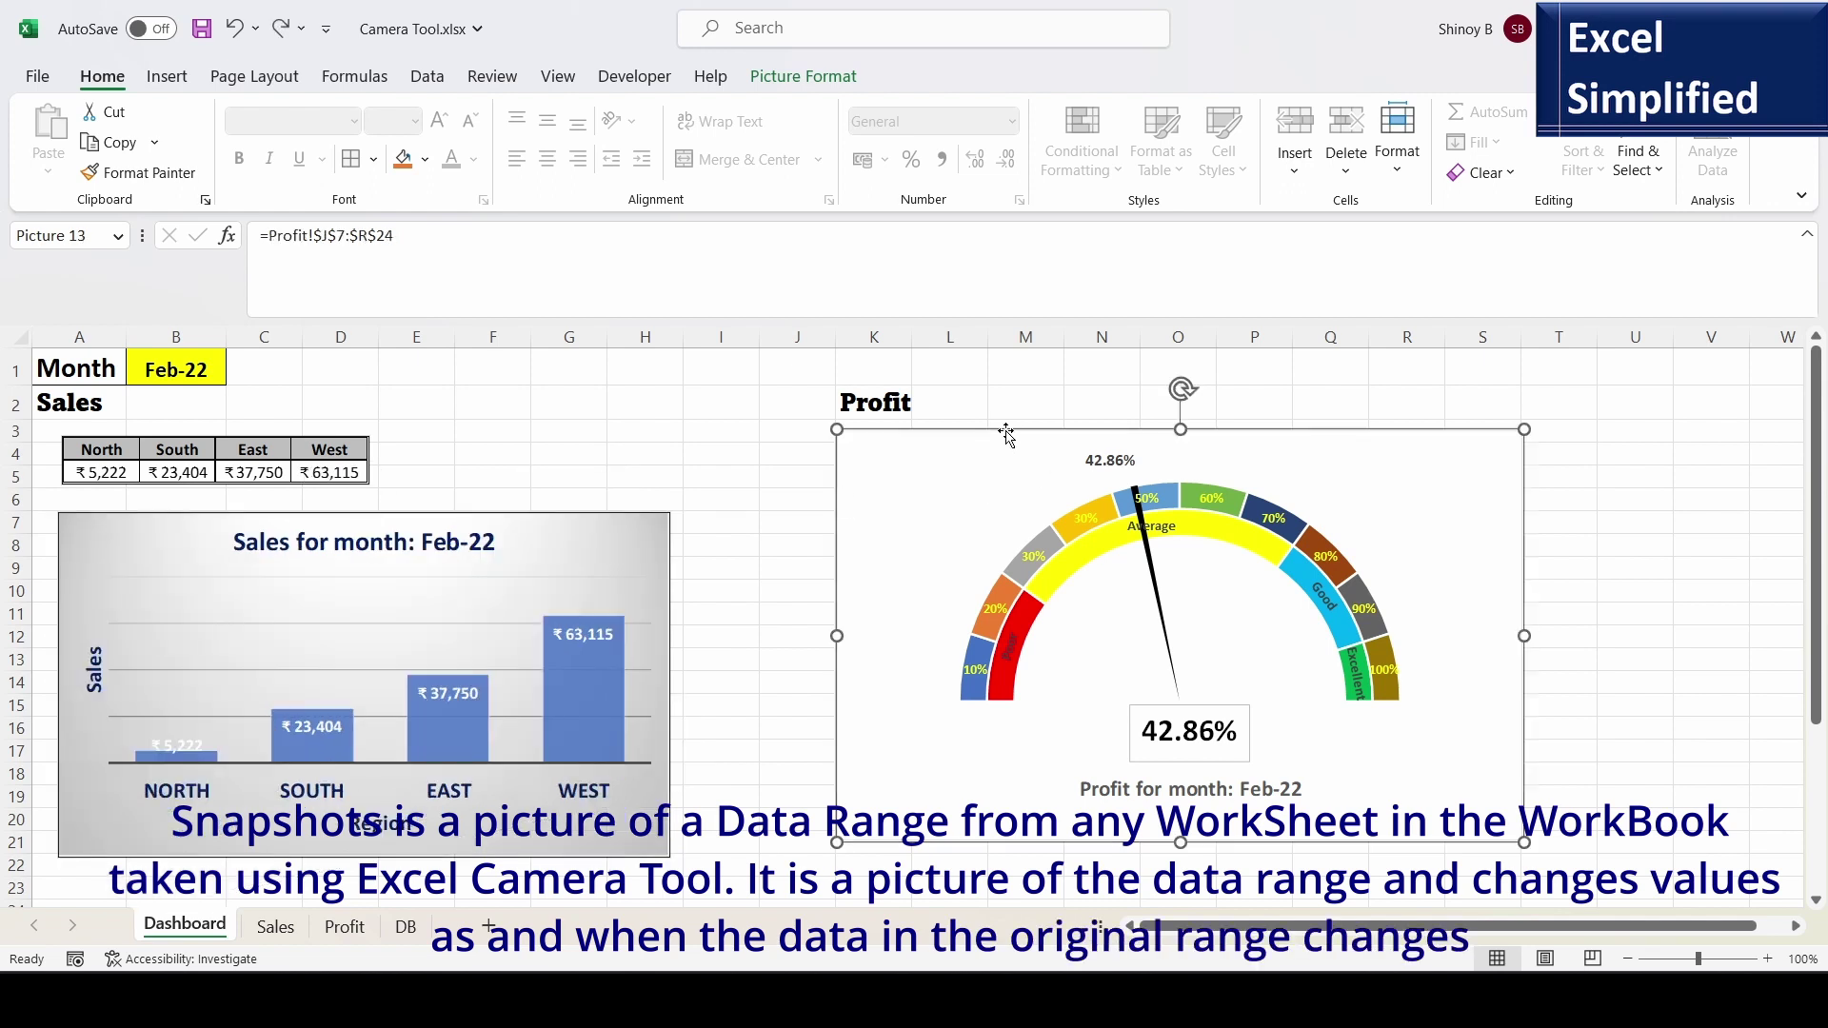
pyautogui.moveTo(1182, 391); pyautogui.dragTo(1129, 400)
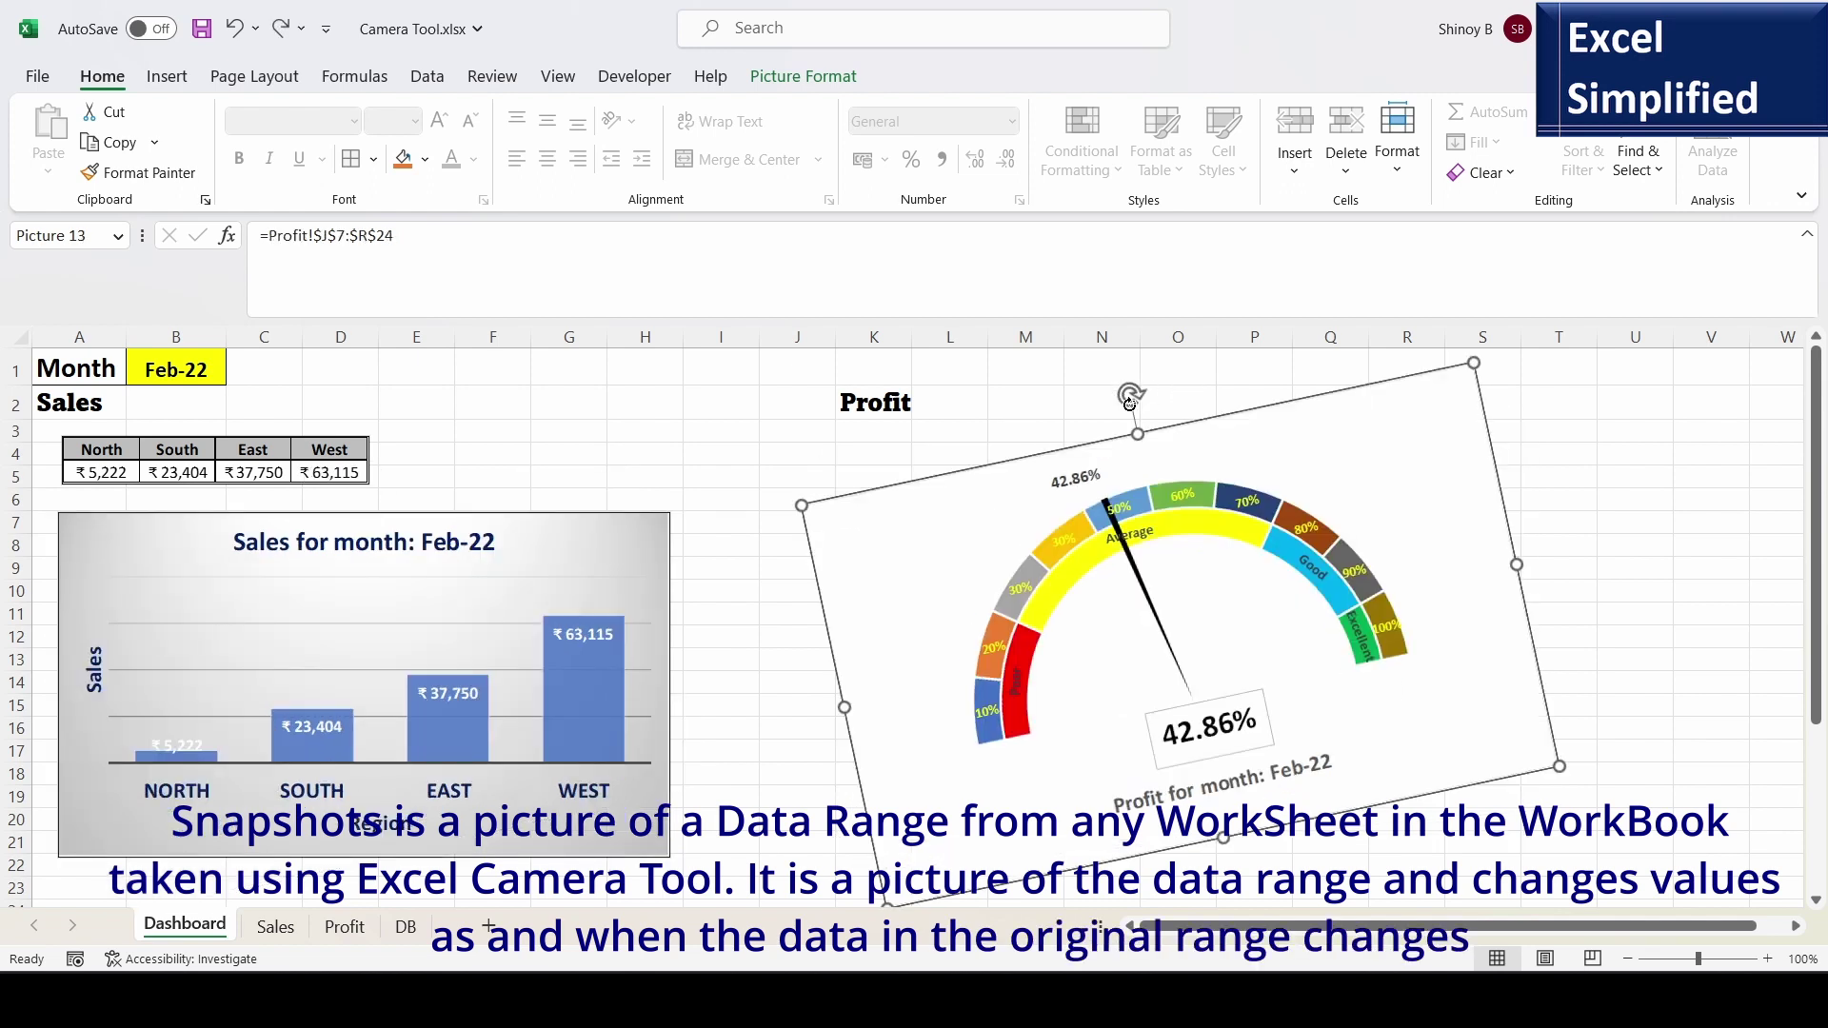
pyautogui.hotkey('ctrl', 'z')
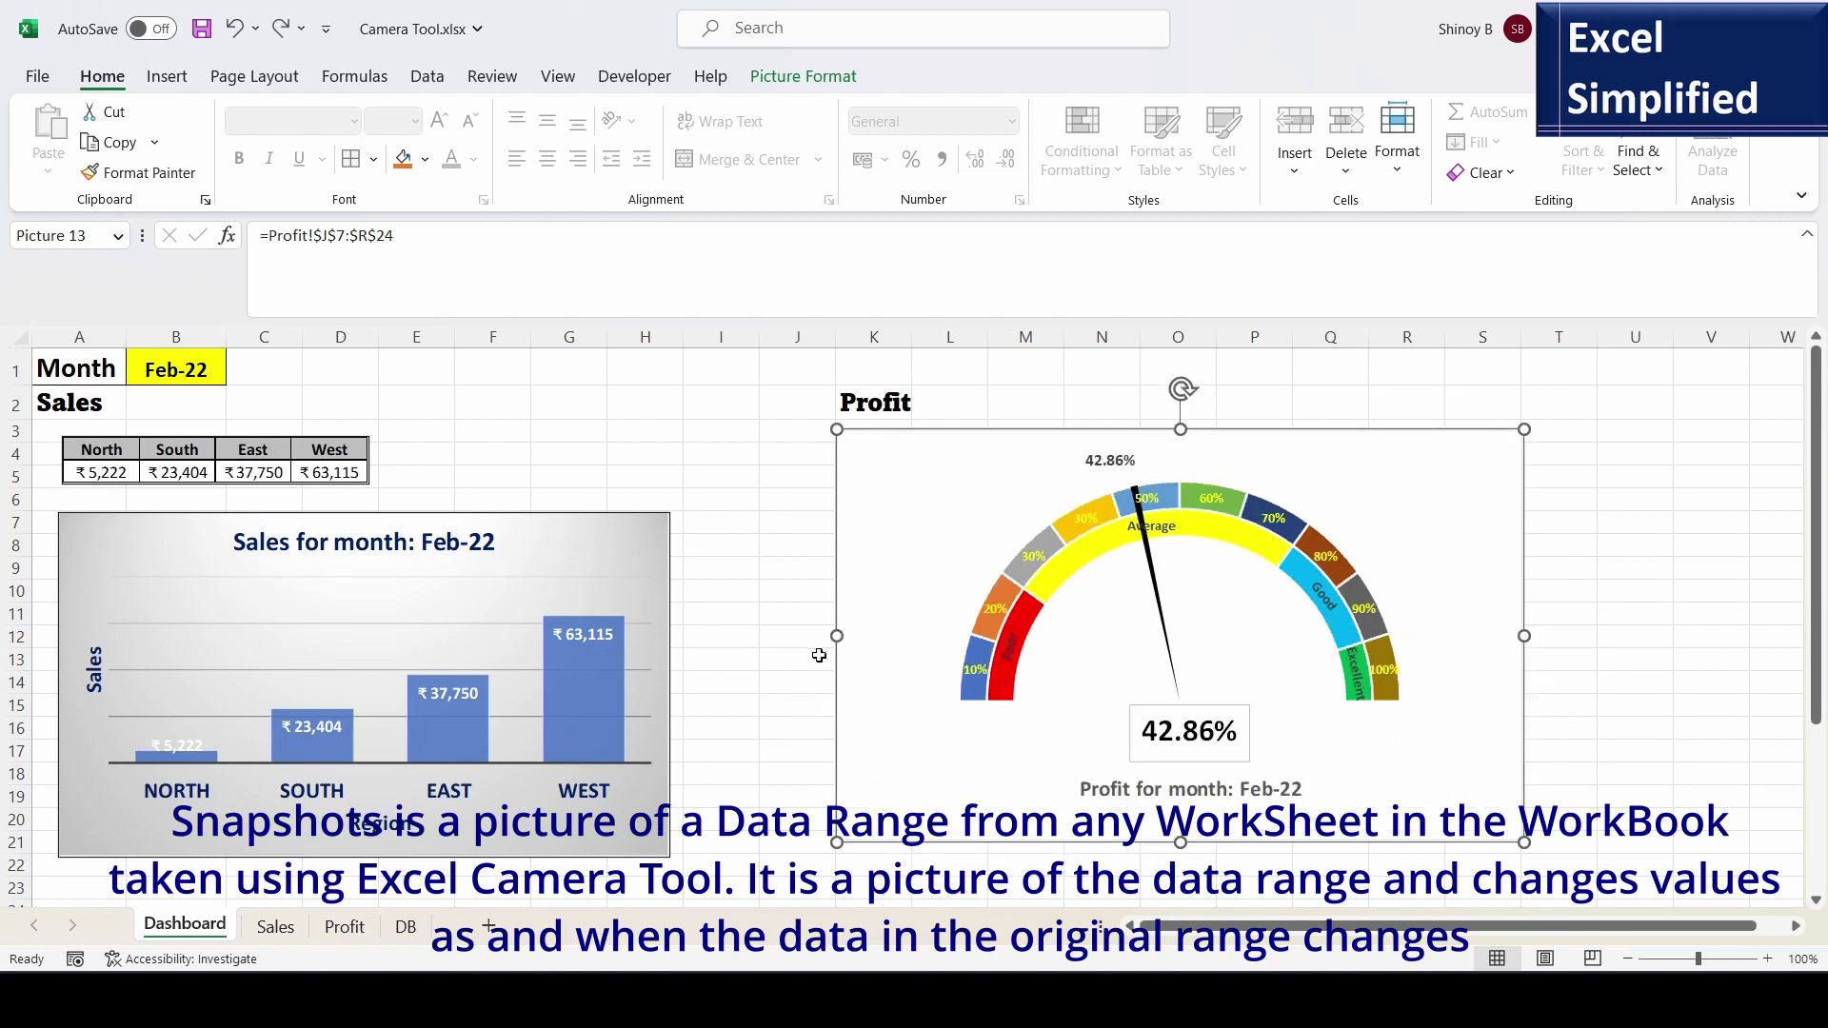
# - Inspect the linked source range of the sales table, sales chart and profit gauge snapshots
pyautogui.click(203, 440)
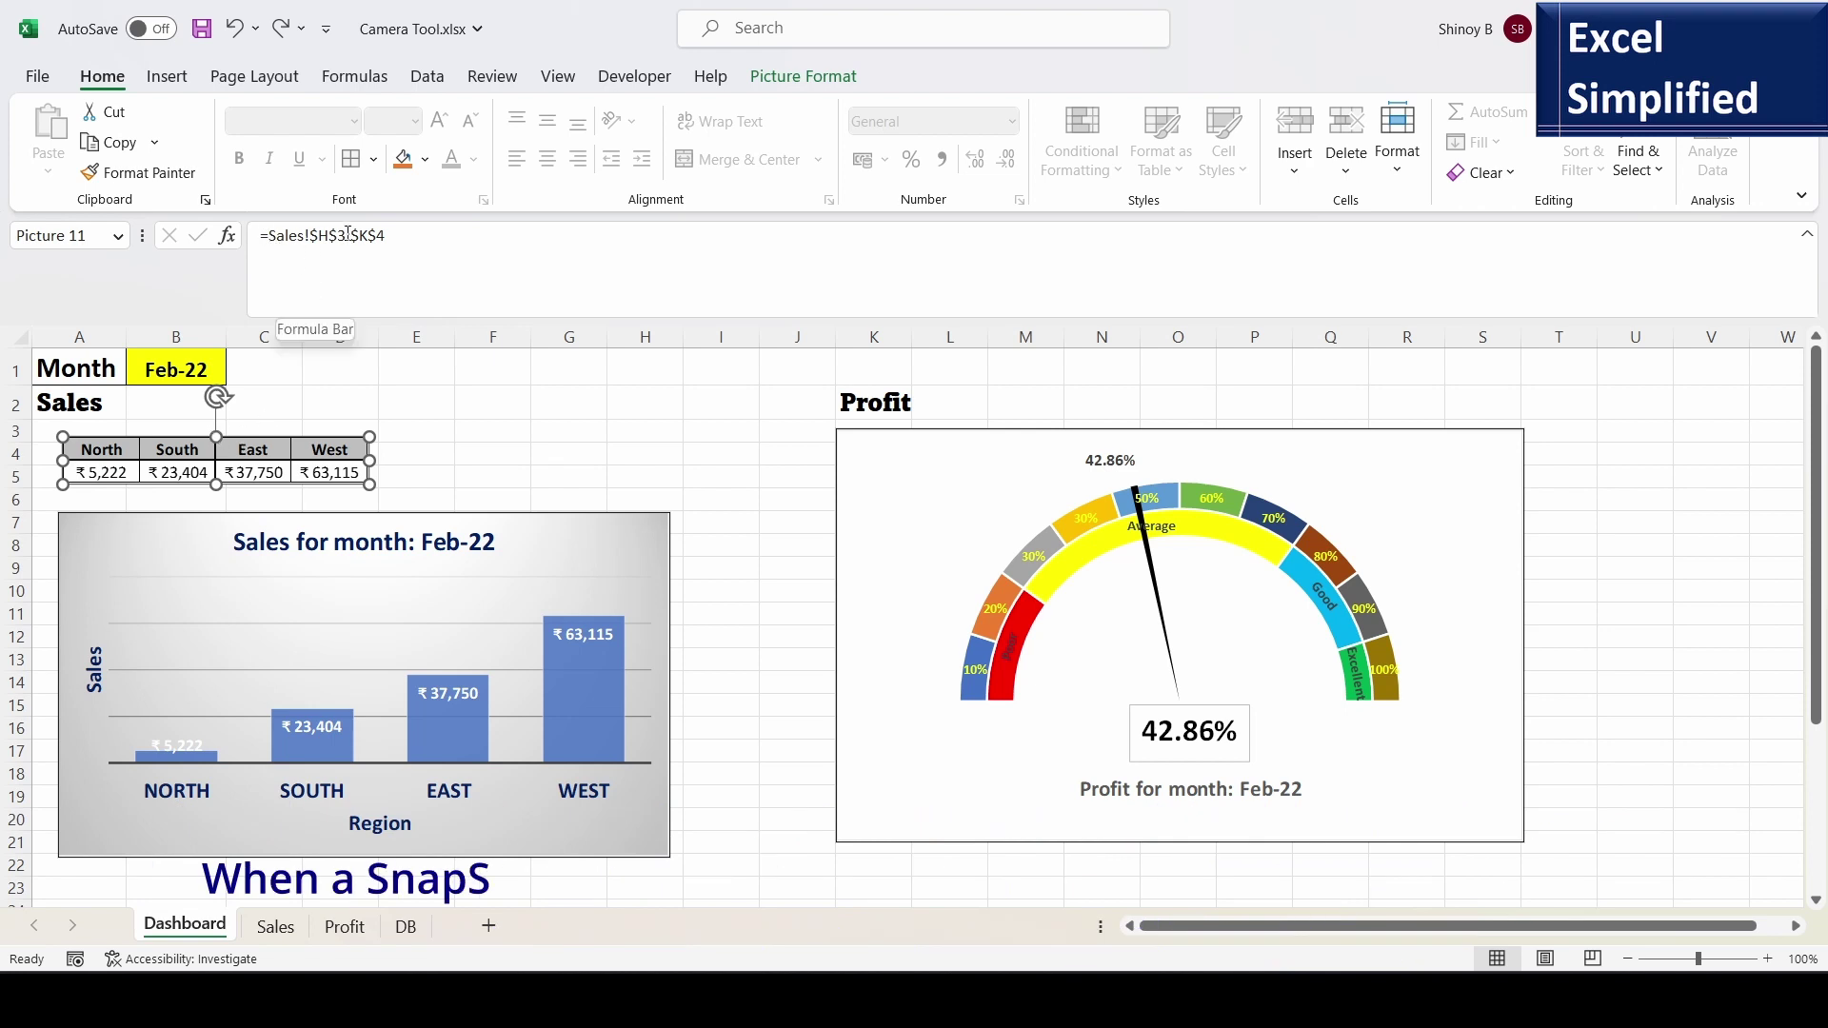
pyautogui.click(324, 518)
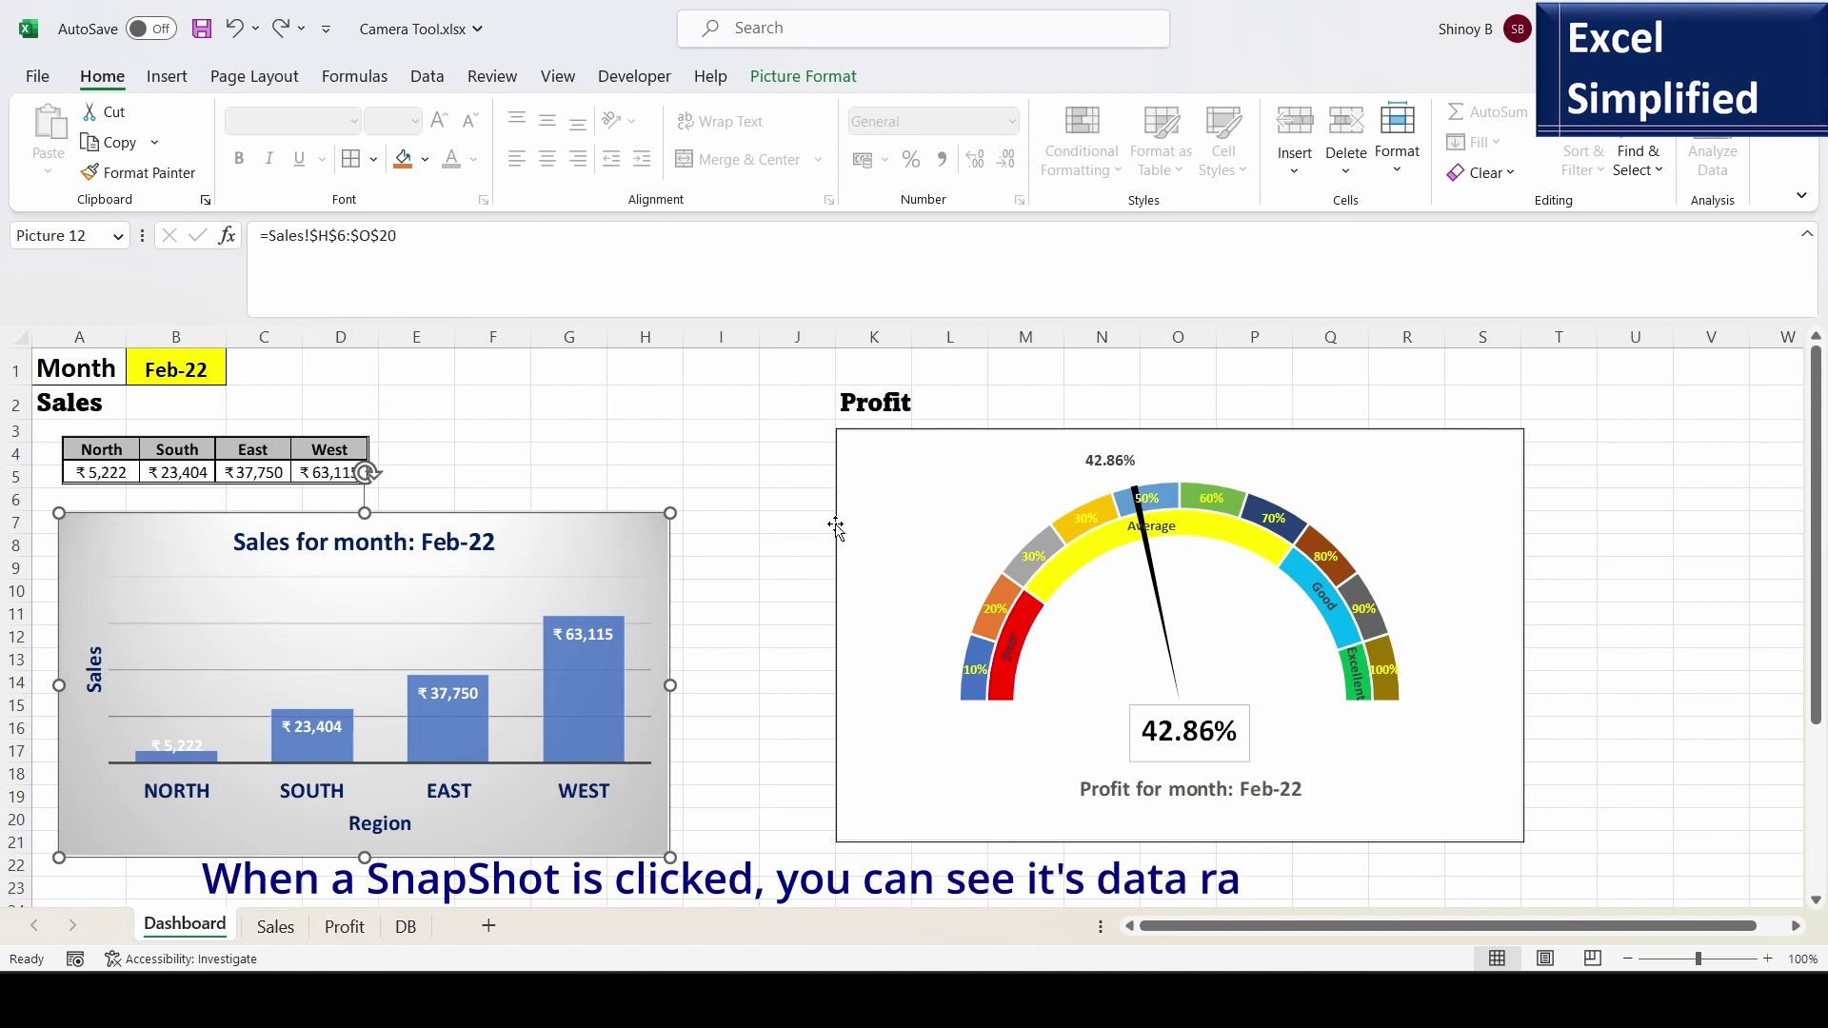
pyautogui.click(928, 433)
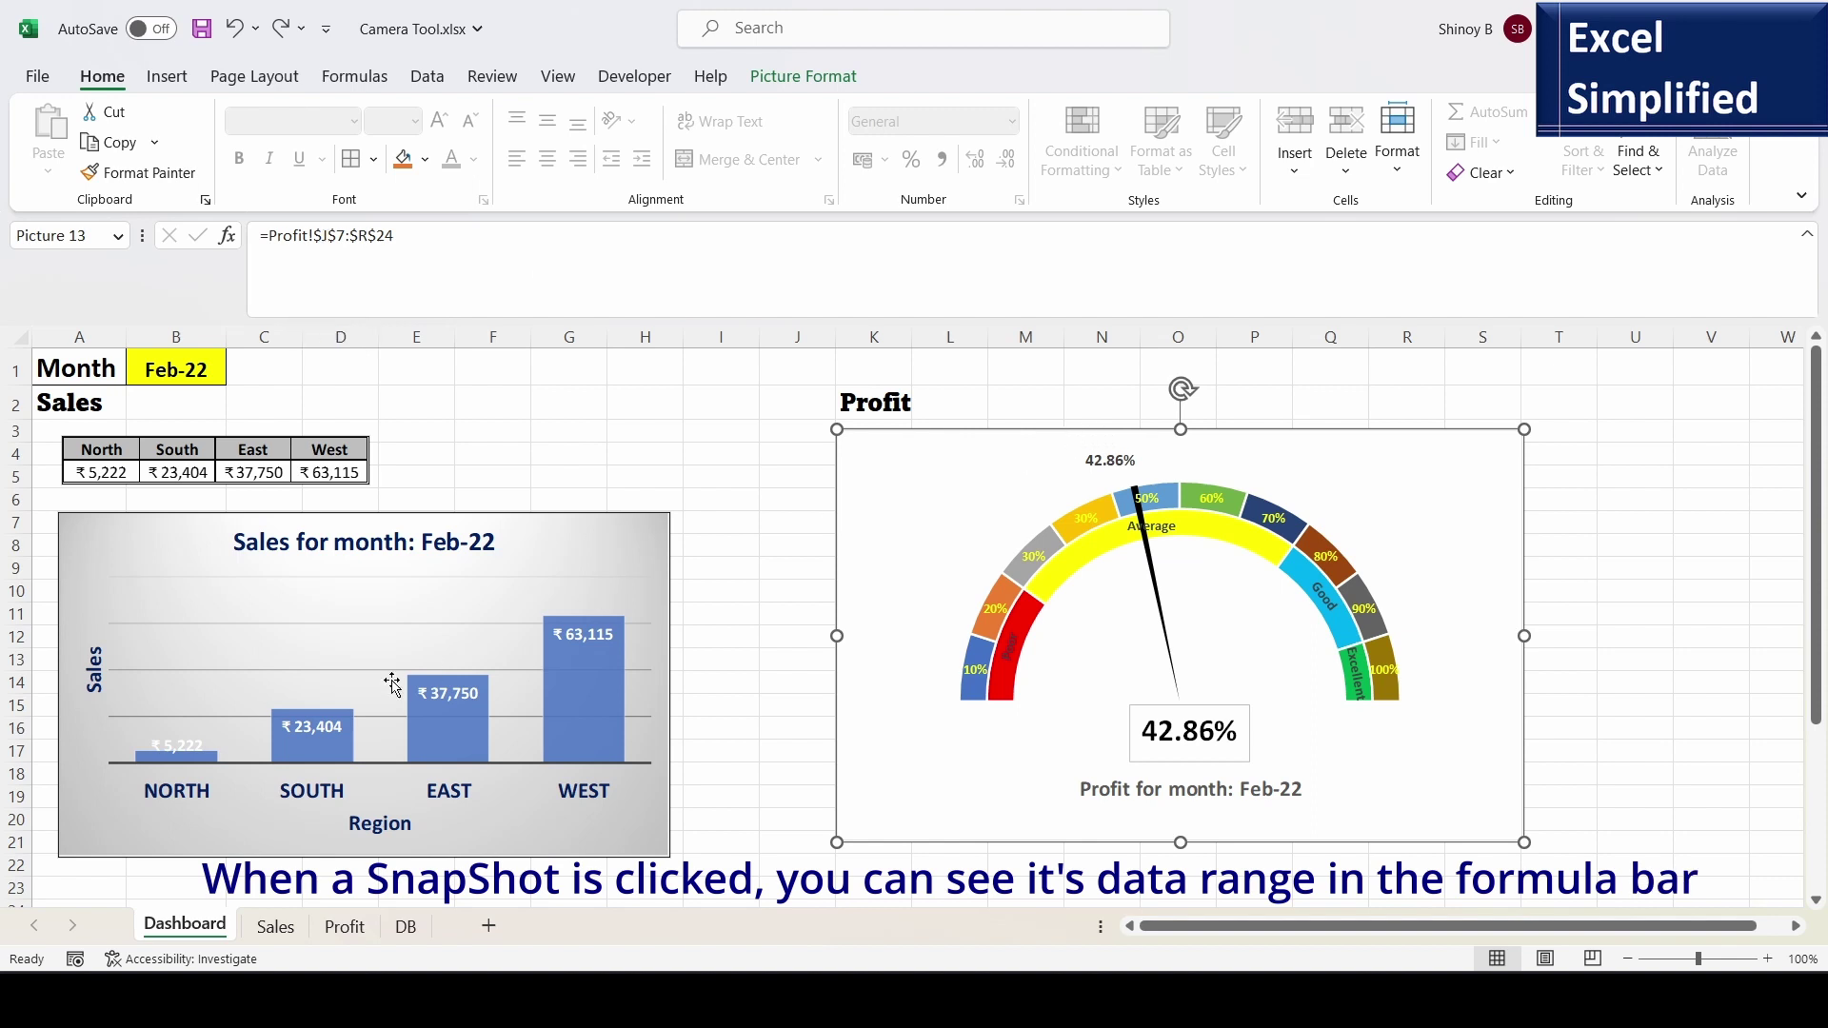
# - Examine the source table H3:K4 and the column chart on the Sales sheet, and return to the dashboard
pyautogui.click(275, 926)
pyautogui.click(606, 388)
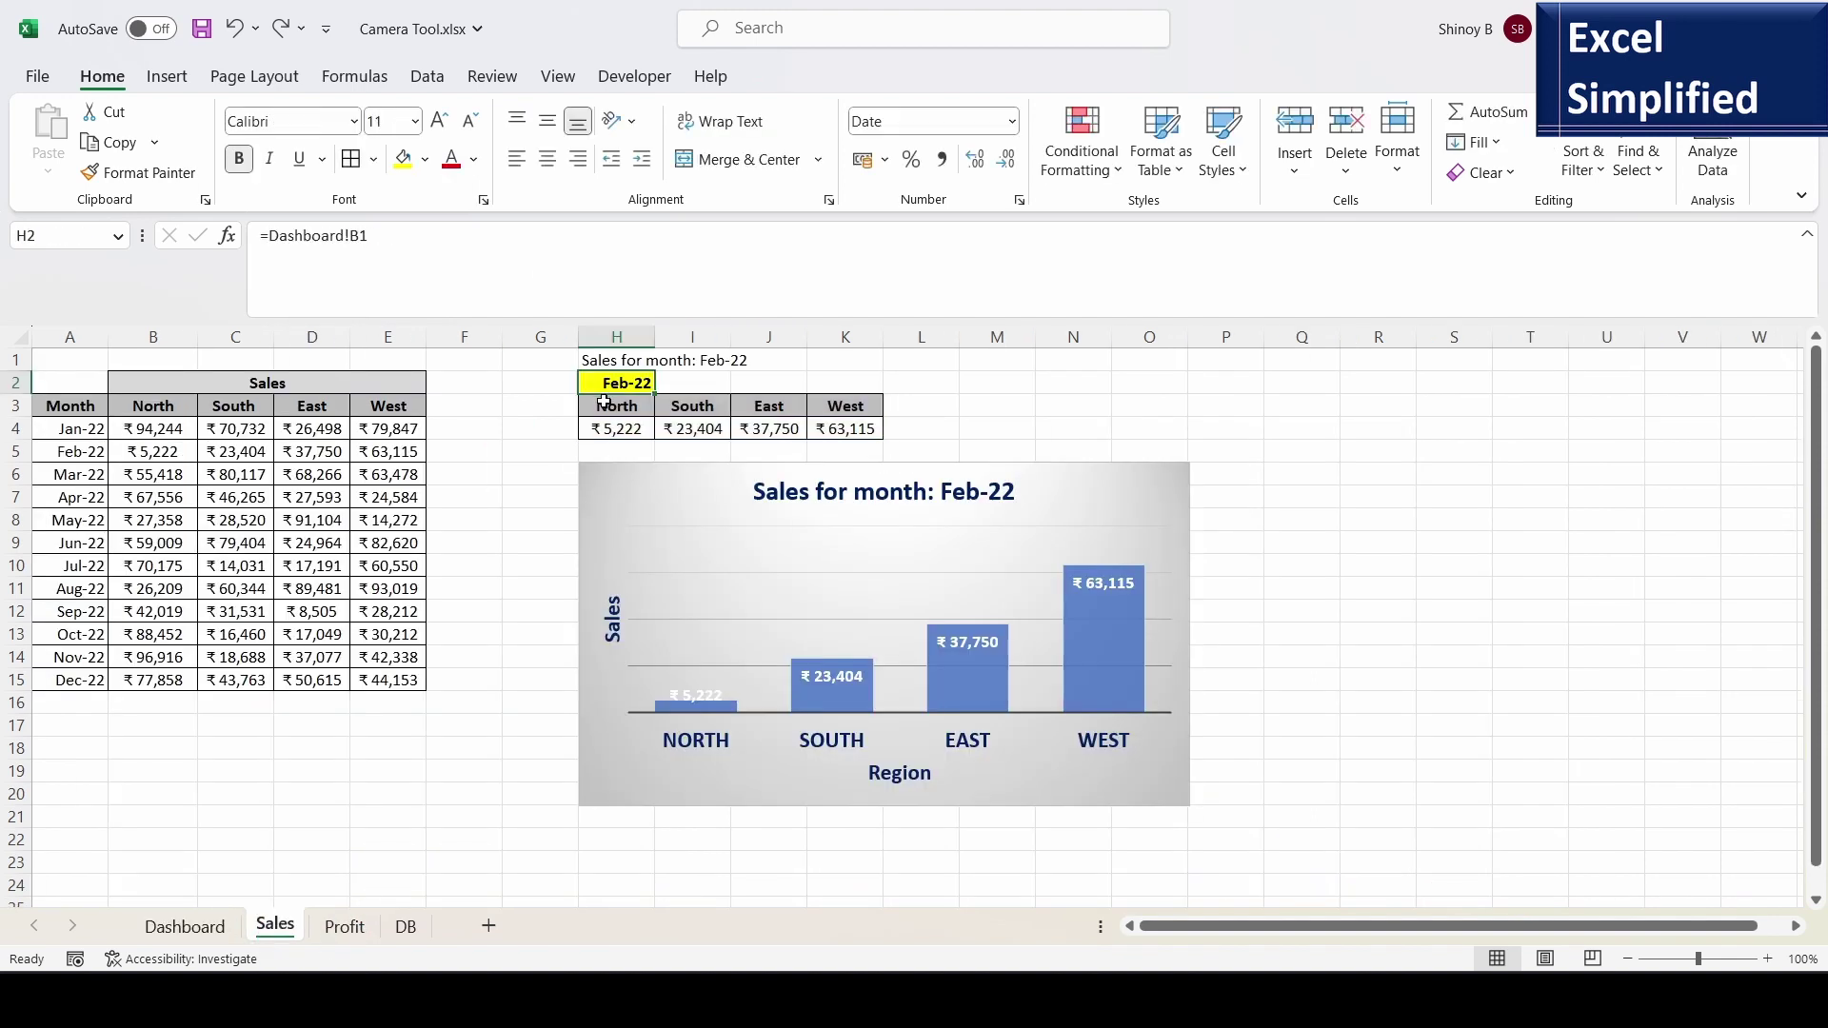
pyautogui.moveTo(612, 409); pyautogui.dragTo(836, 433)
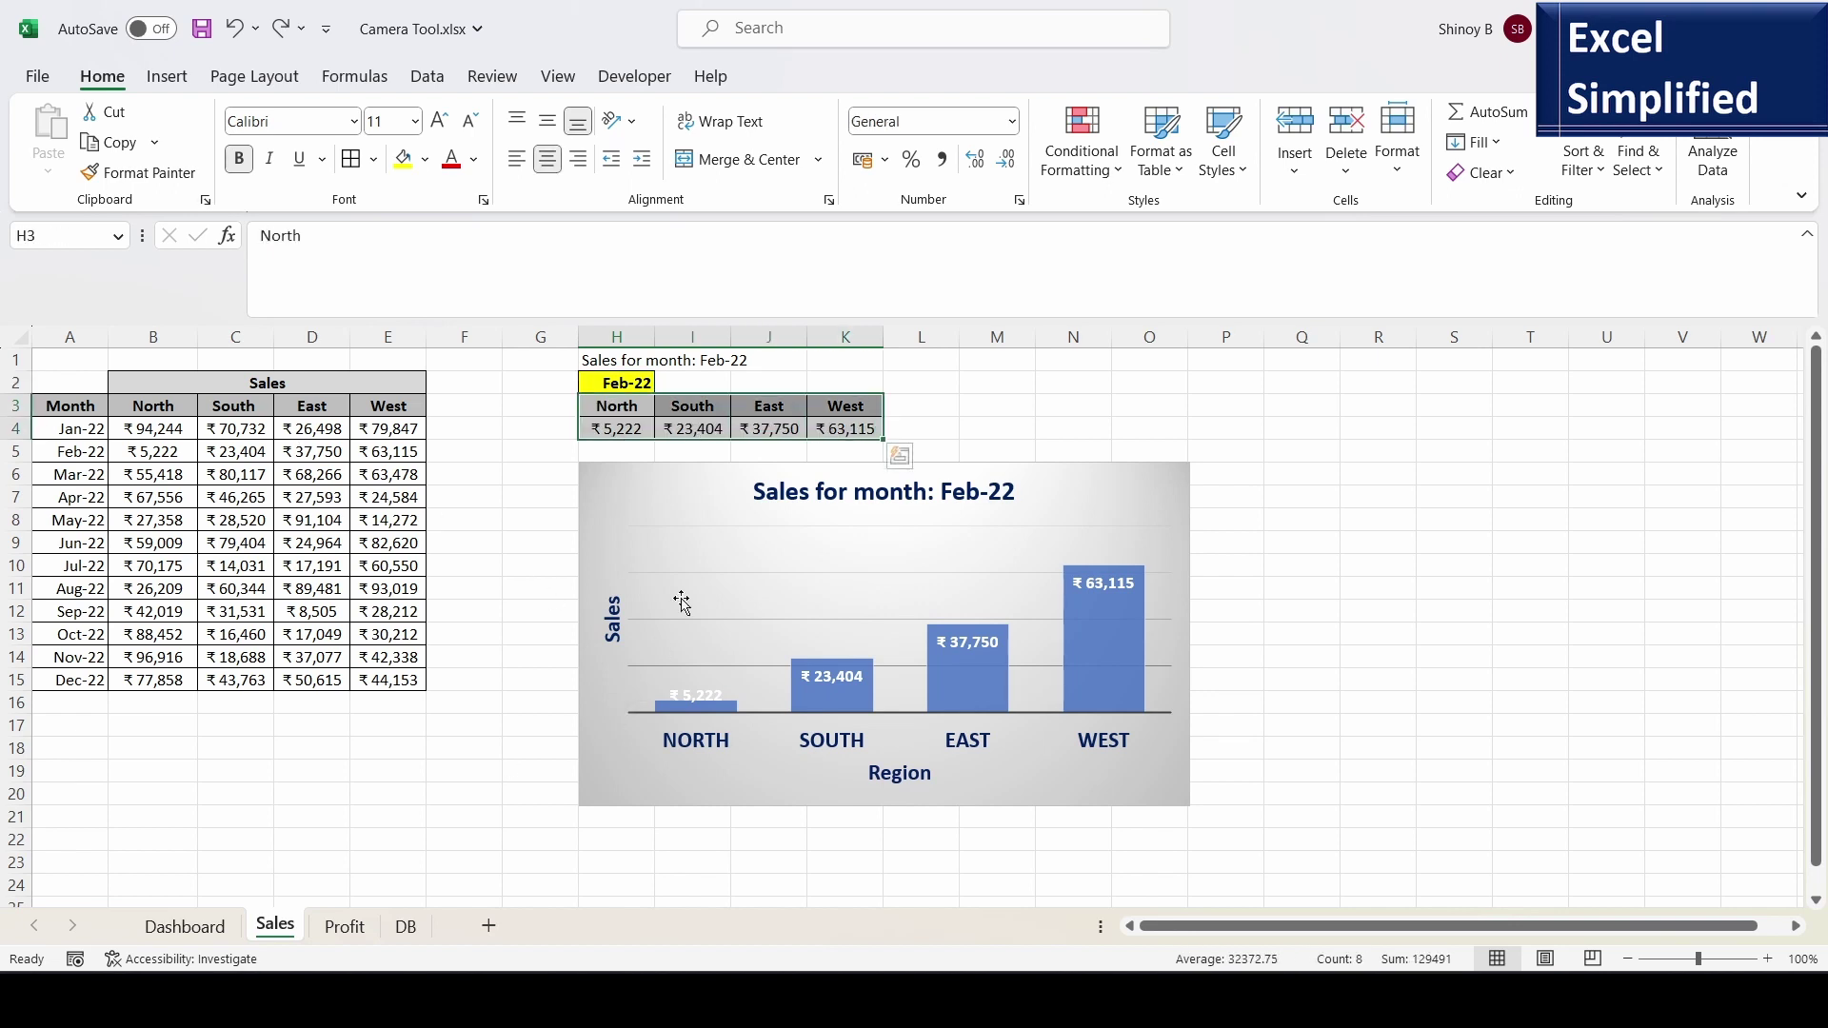
pyautogui.click(721, 463)
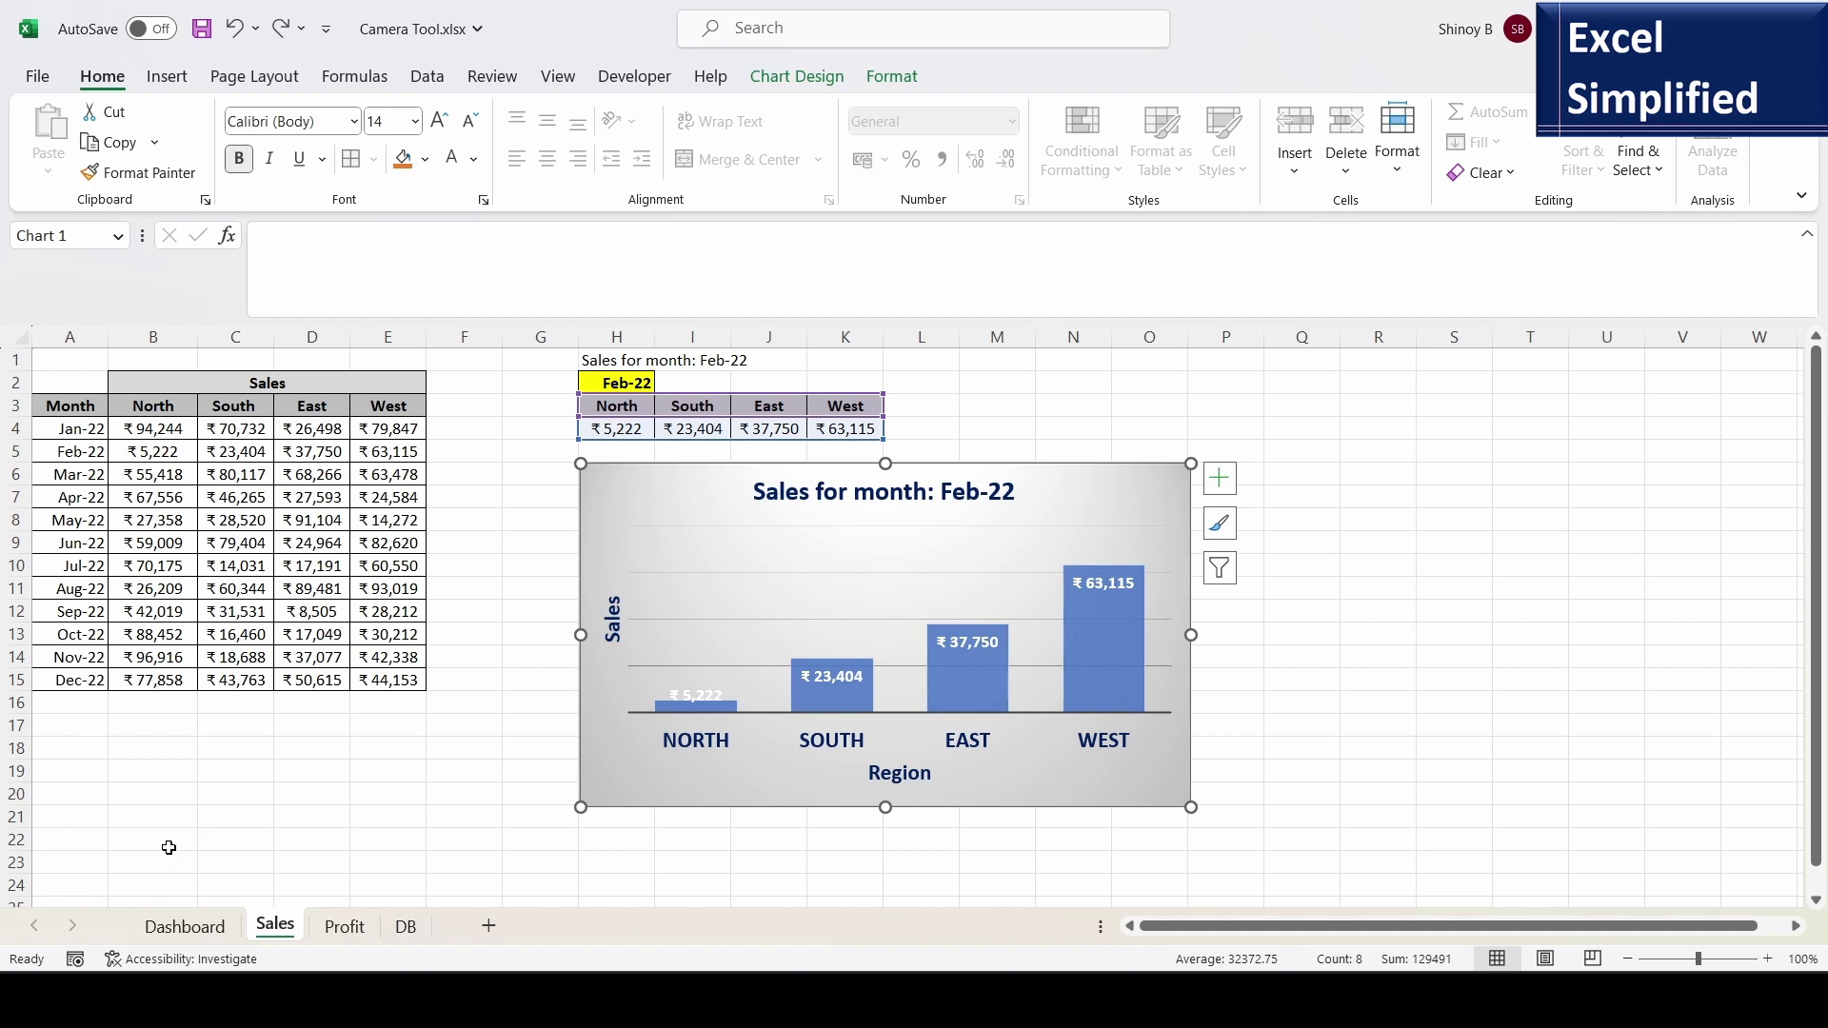
pyautogui.click(184, 925)
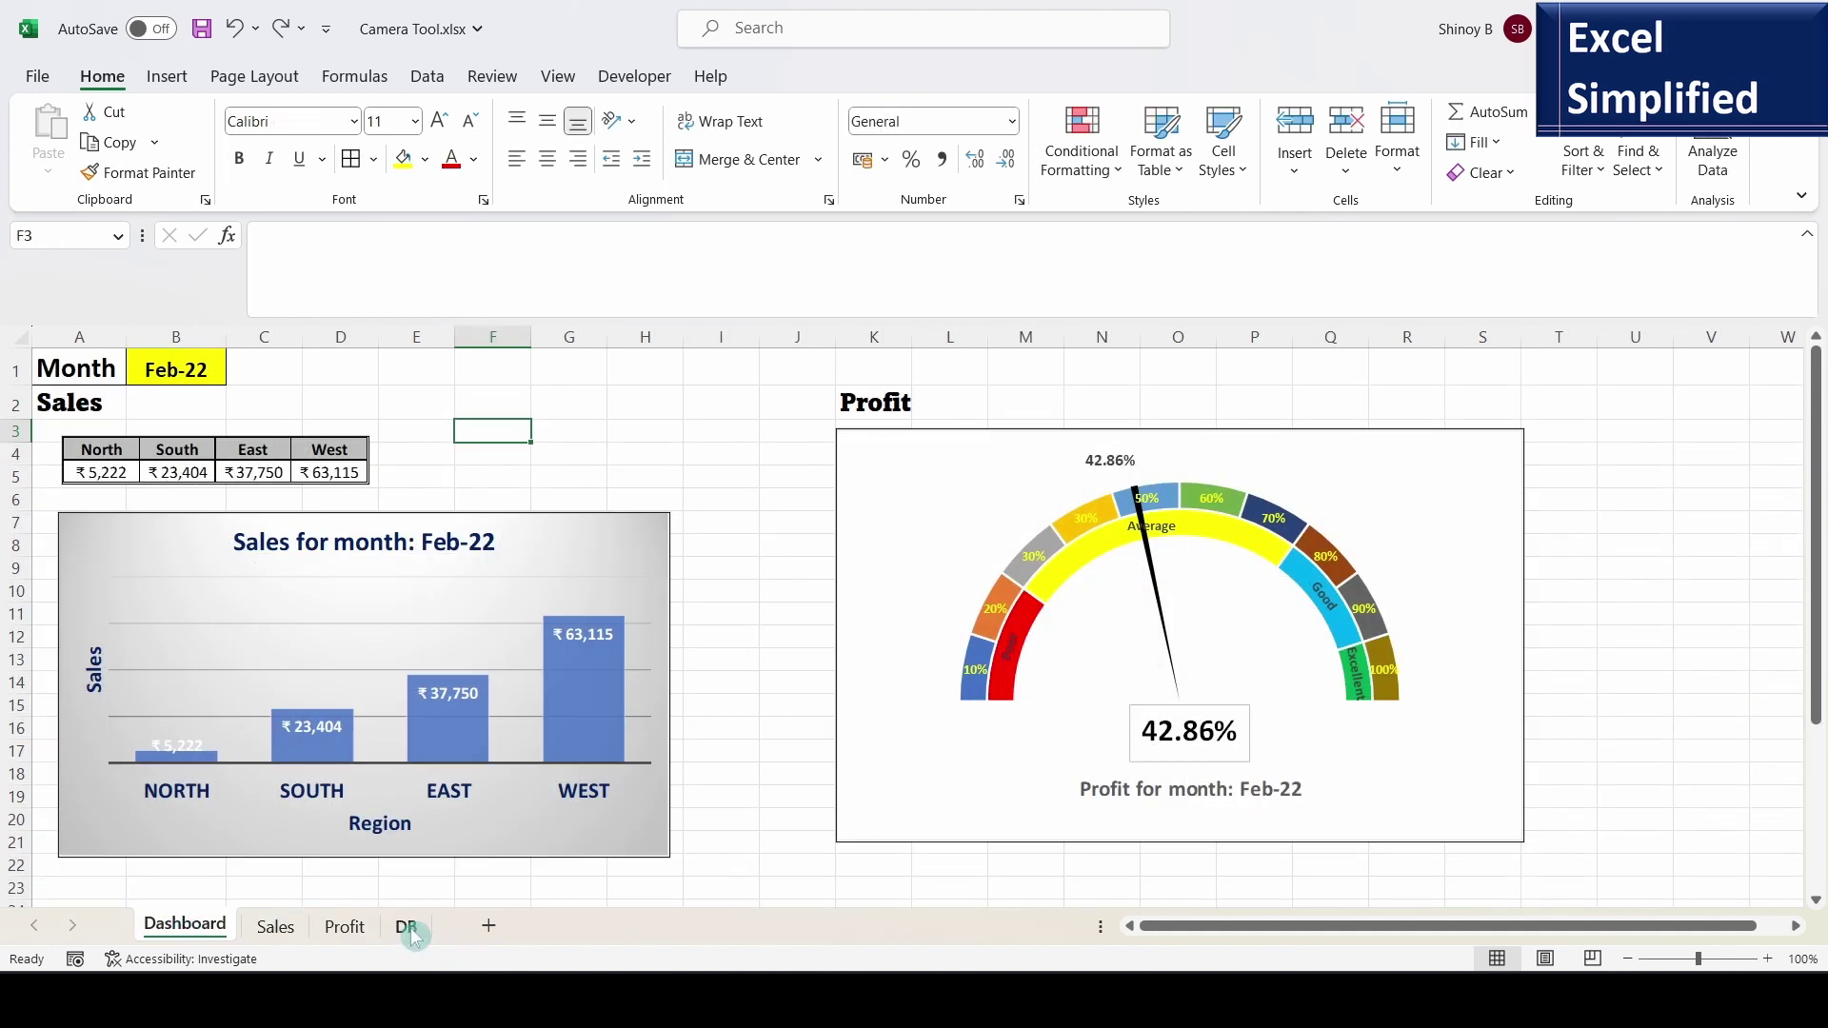
# - Compare the Profit sheet's gauge with its dashboard snapshot and recheck the source chart on the Sales sheet
pyautogui.click(347, 927)
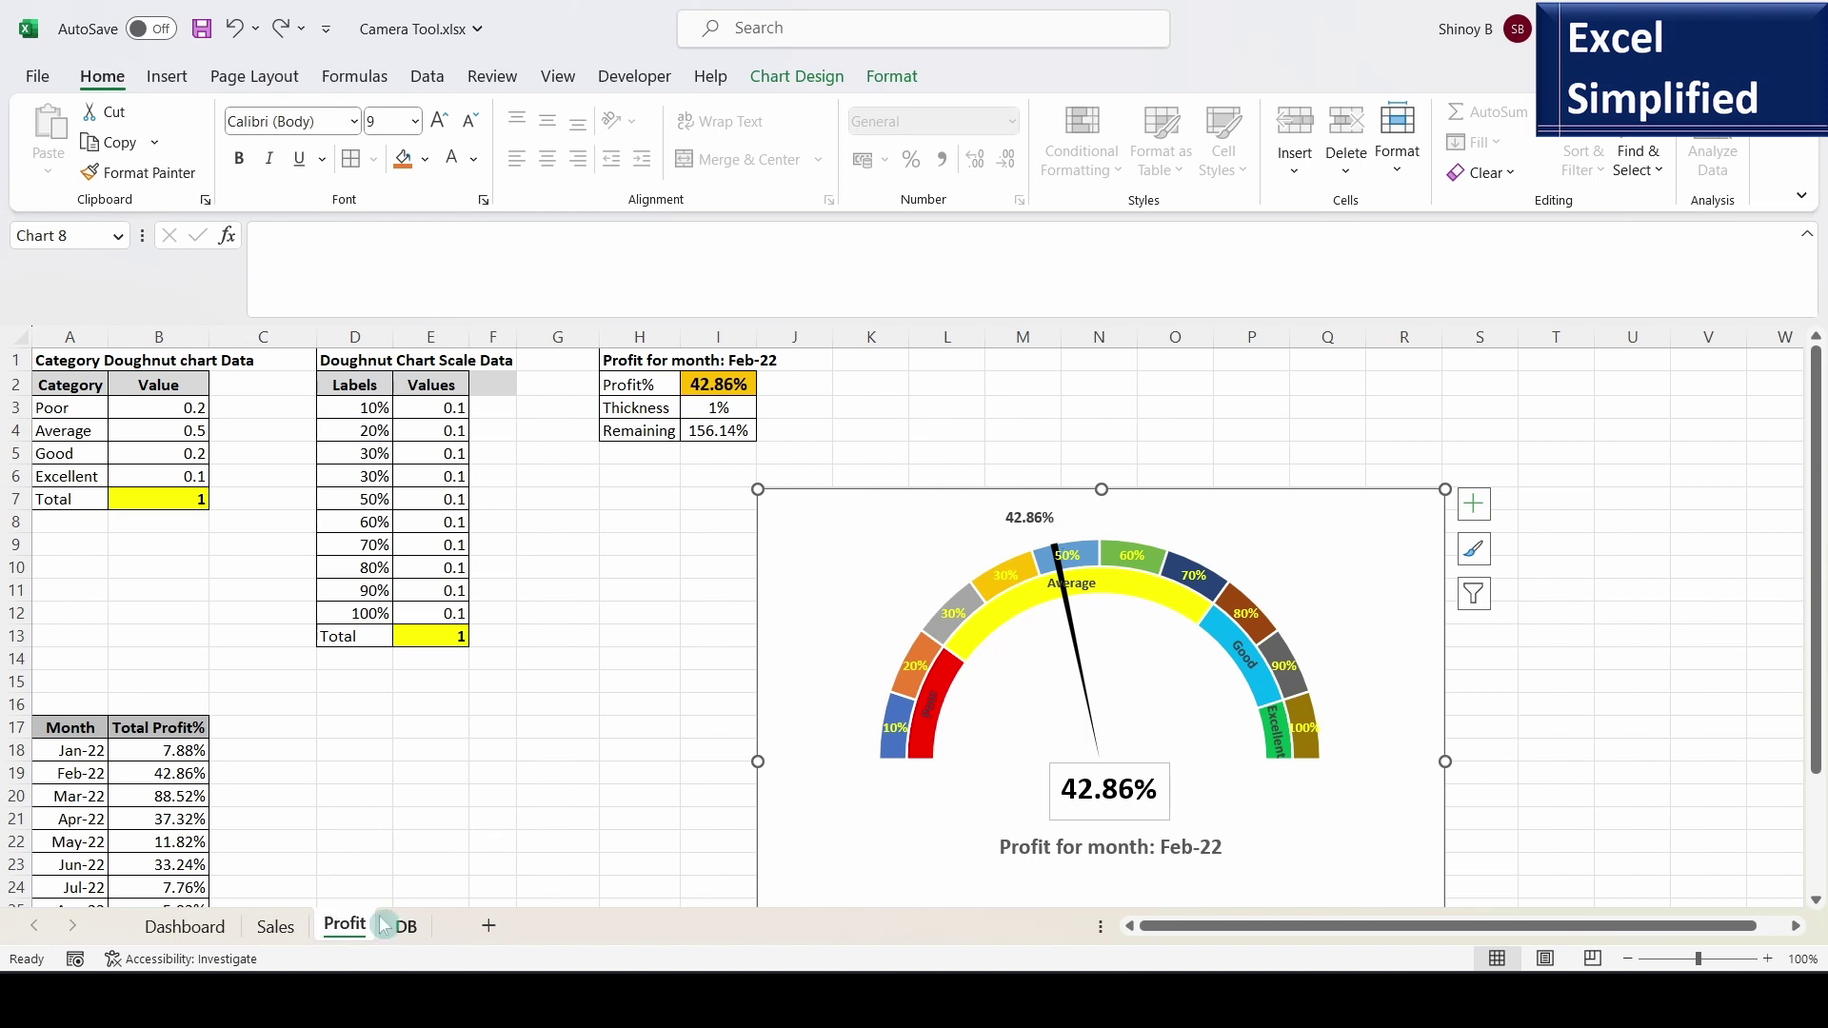
pyautogui.click(188, 927)
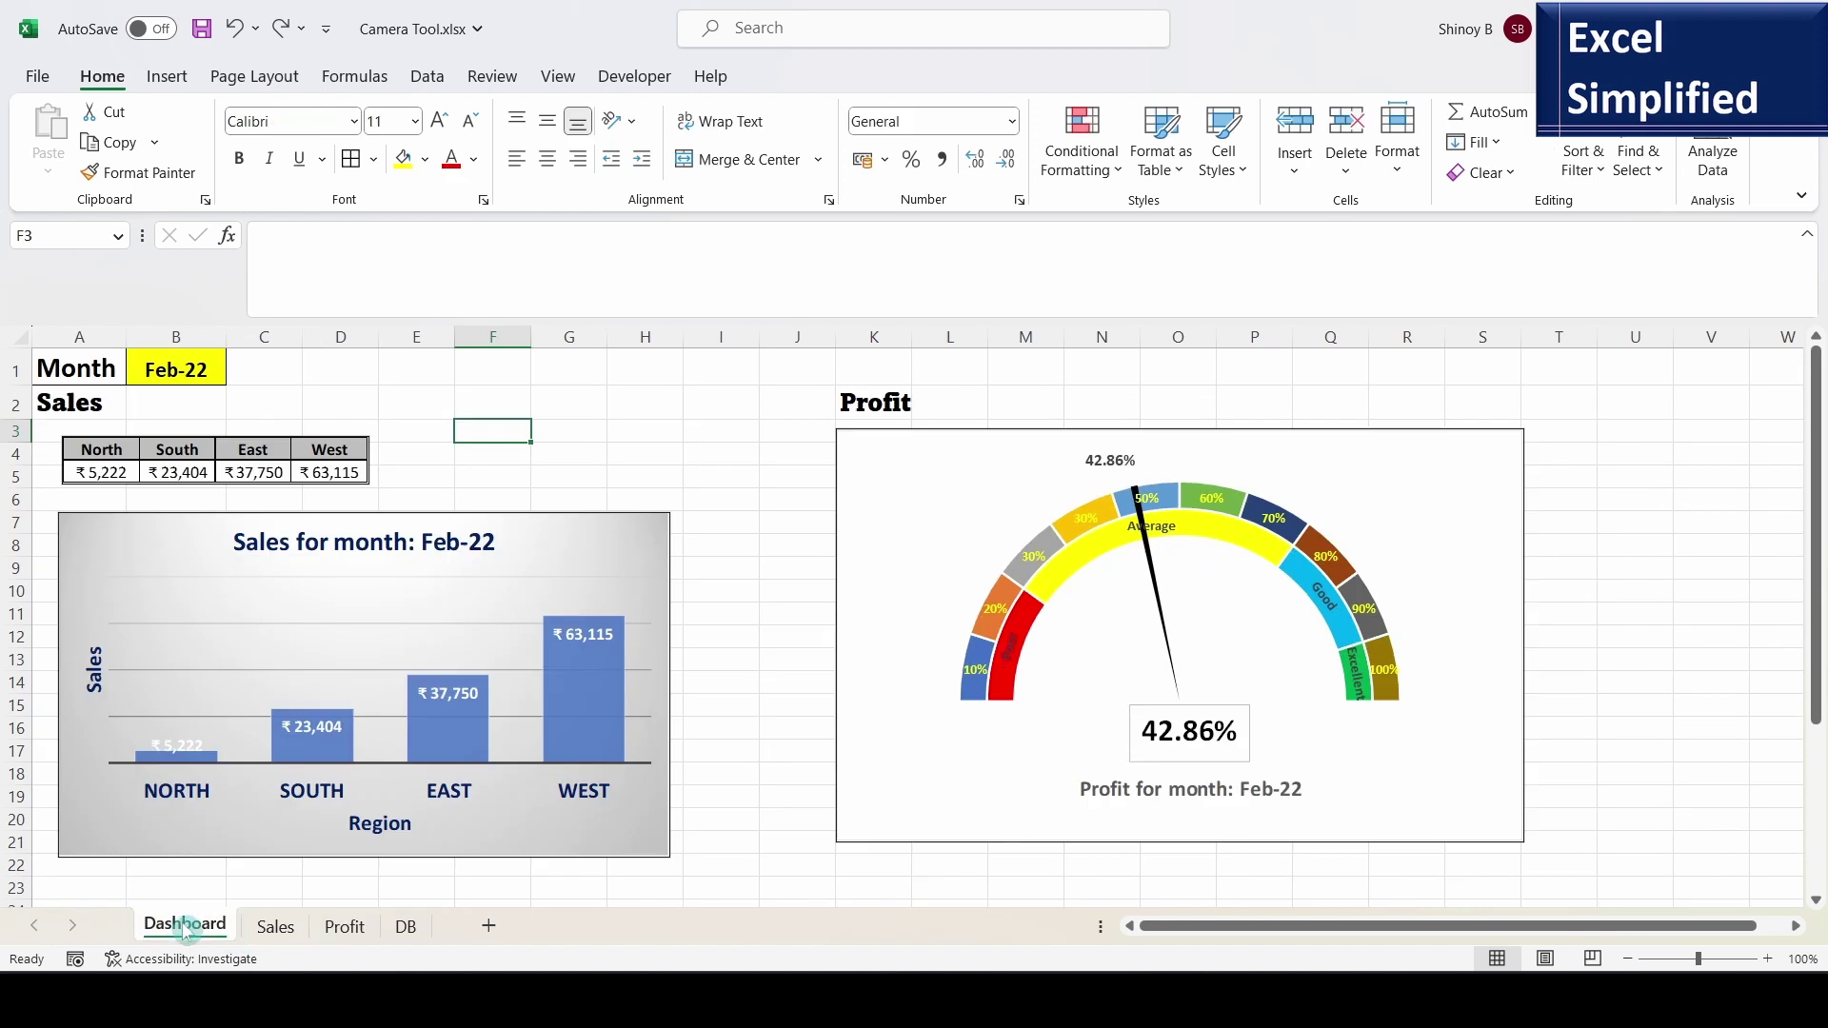
pyautogui.click(1021, 433)
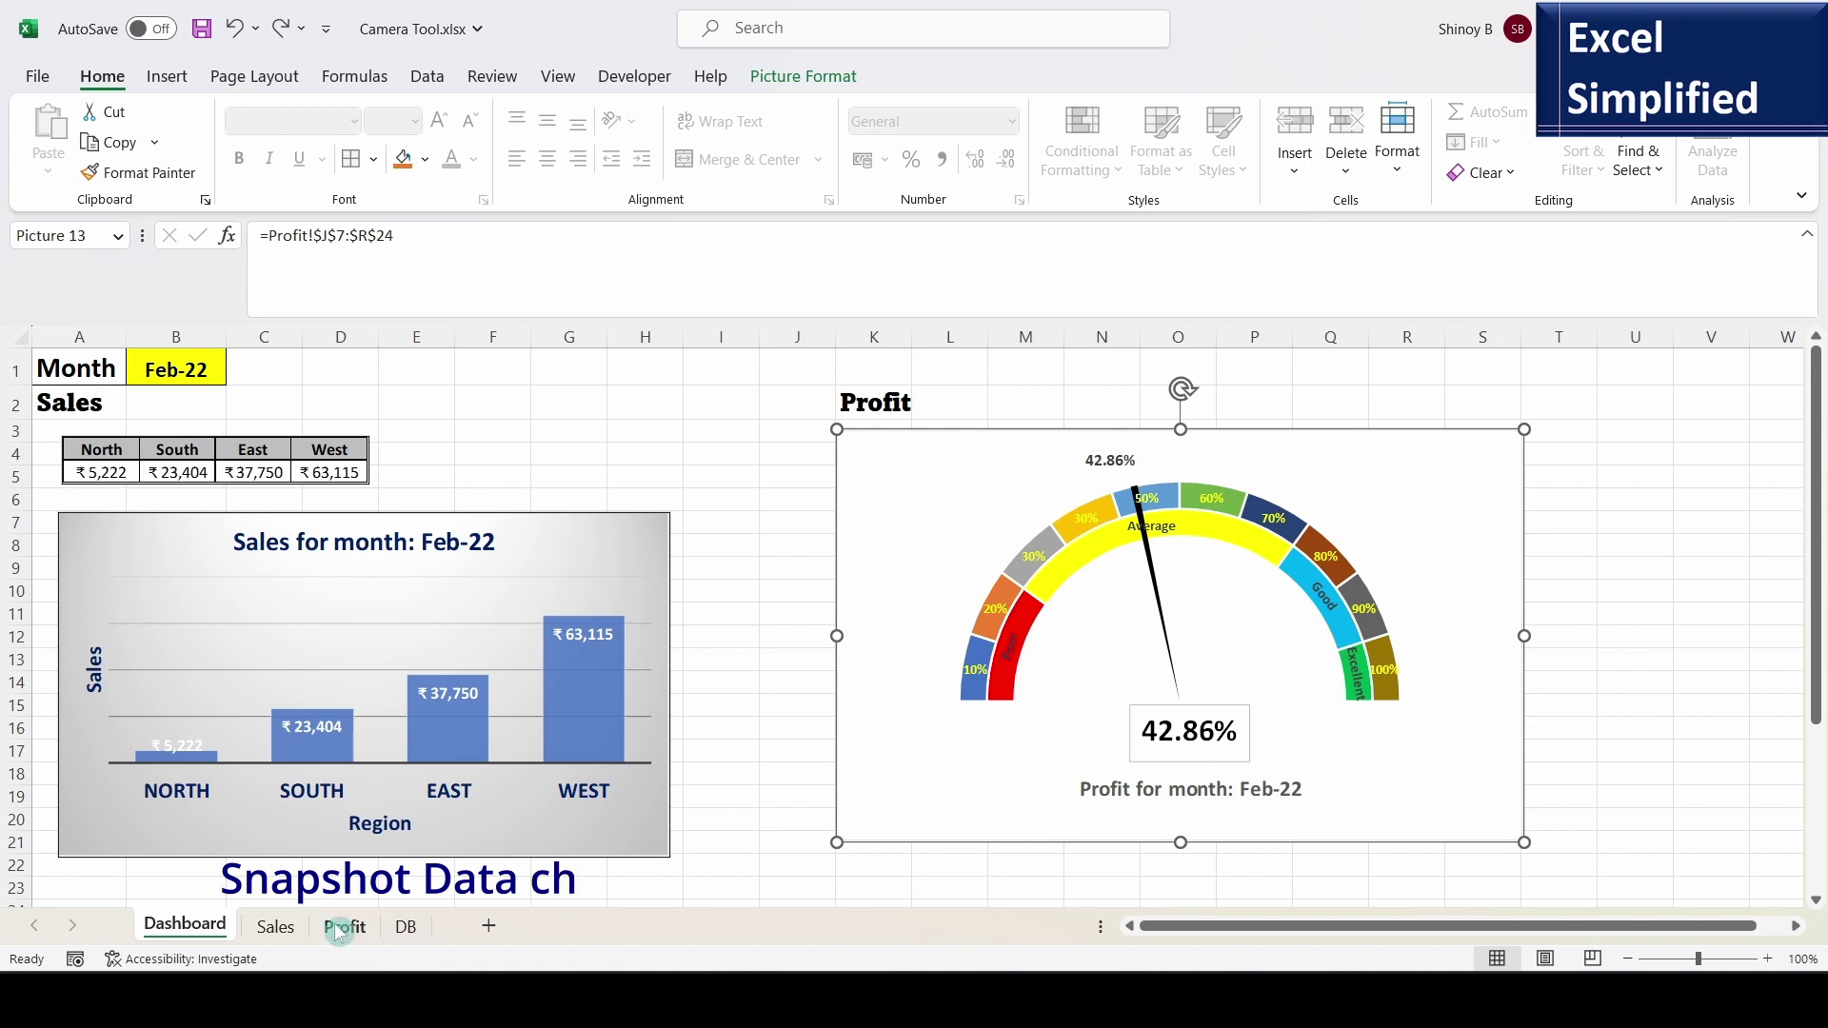
pyautogui.click(276, 926)
pyautogui.click(944, 631)
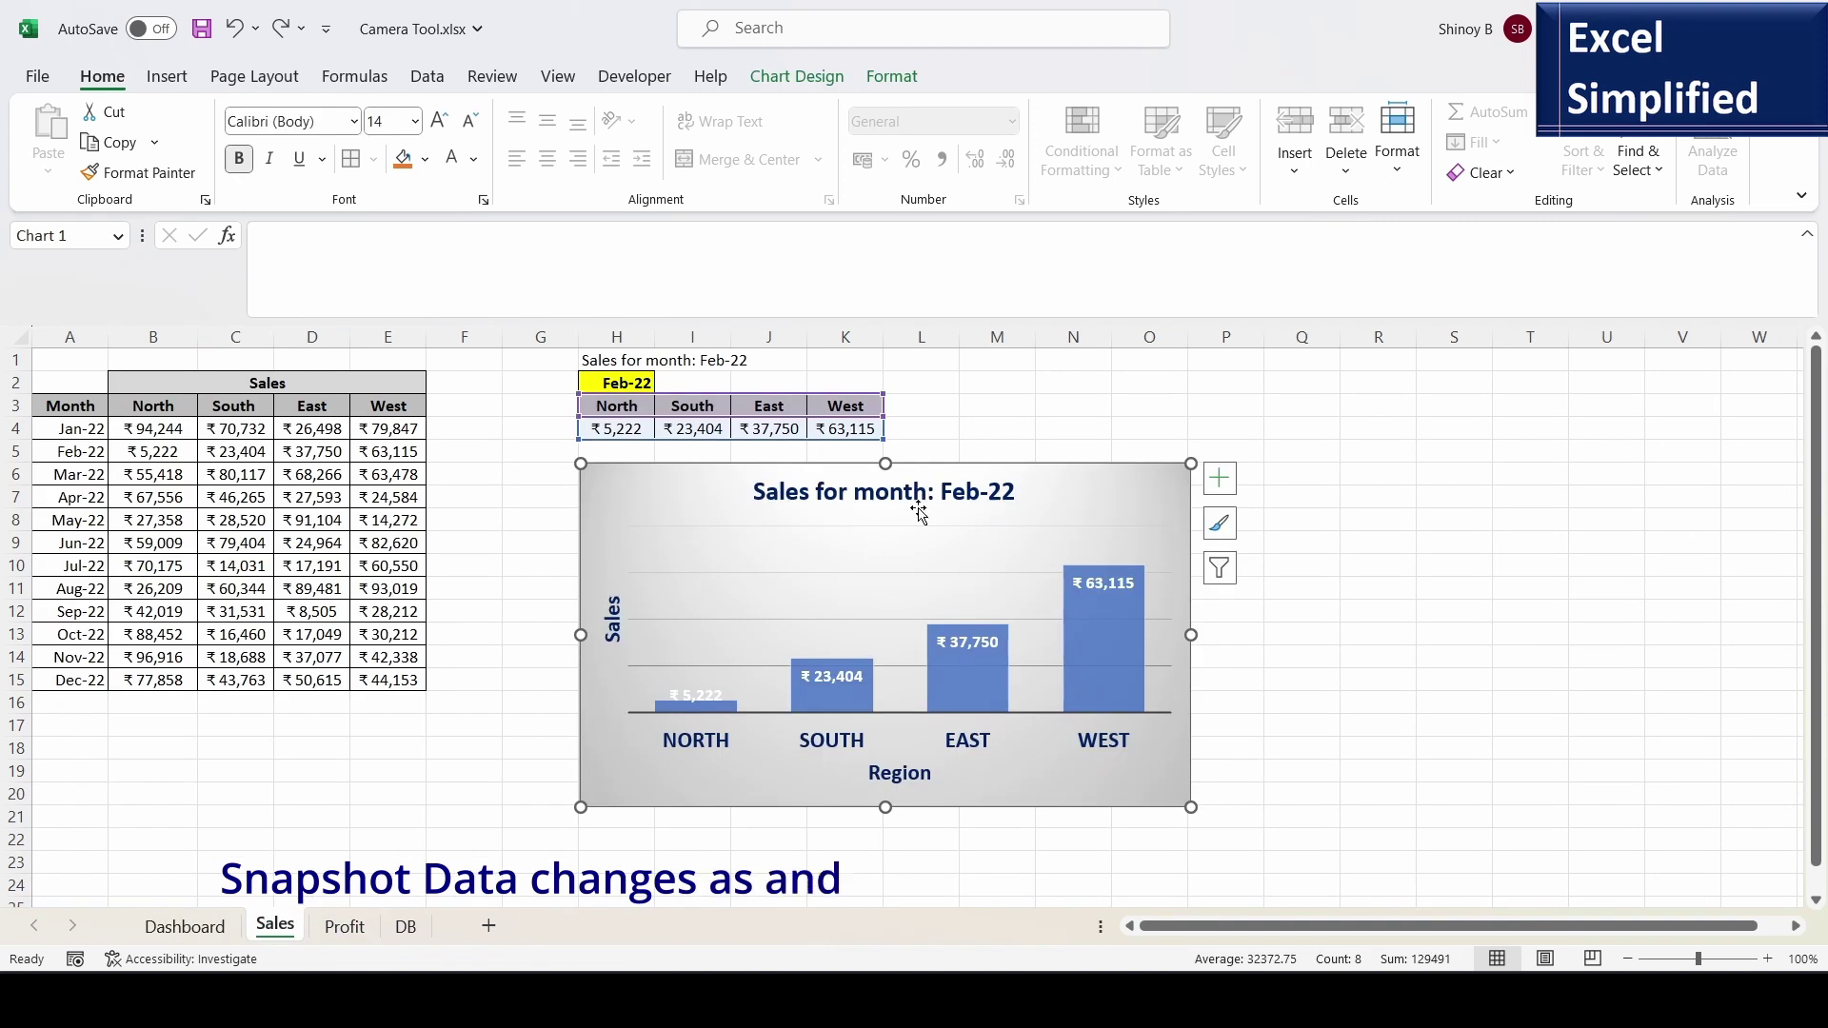
pyautogui.click(202, 927)
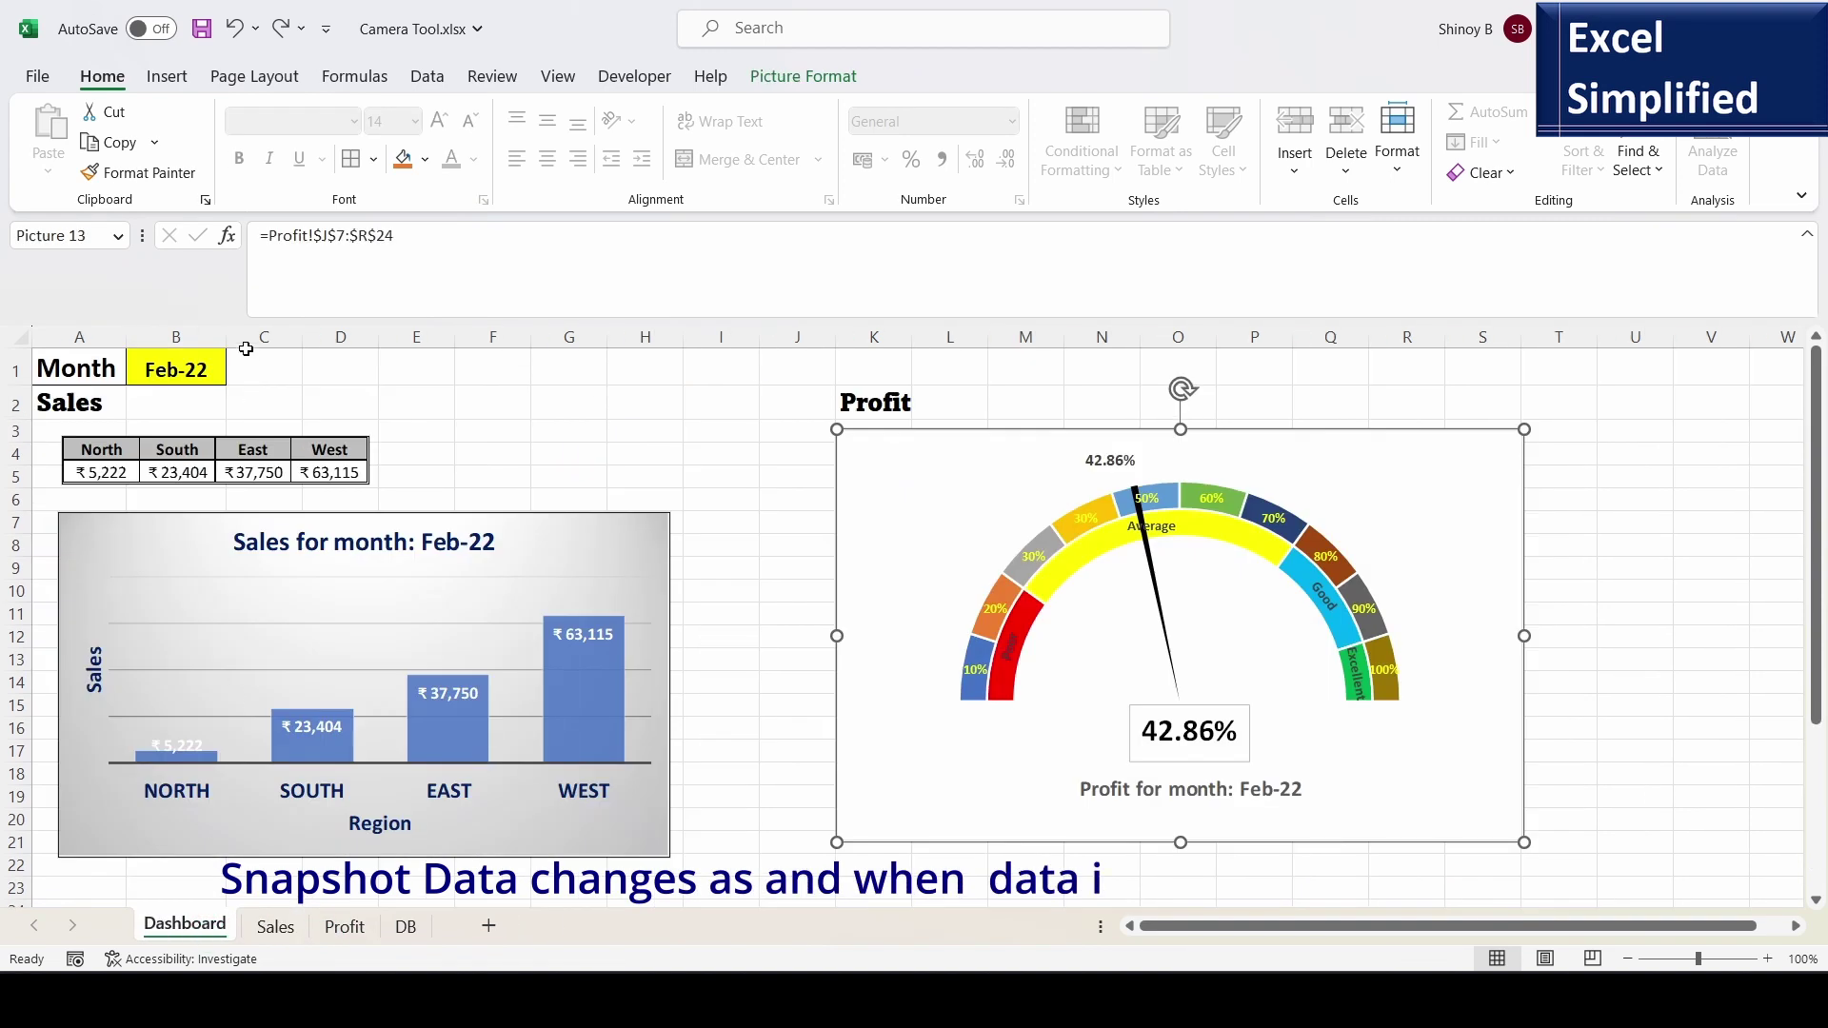
# - Set the dashboard month in cell B1 to Apr-22 and check the profit gauge snapshot
pyautogui.click(177, 369)
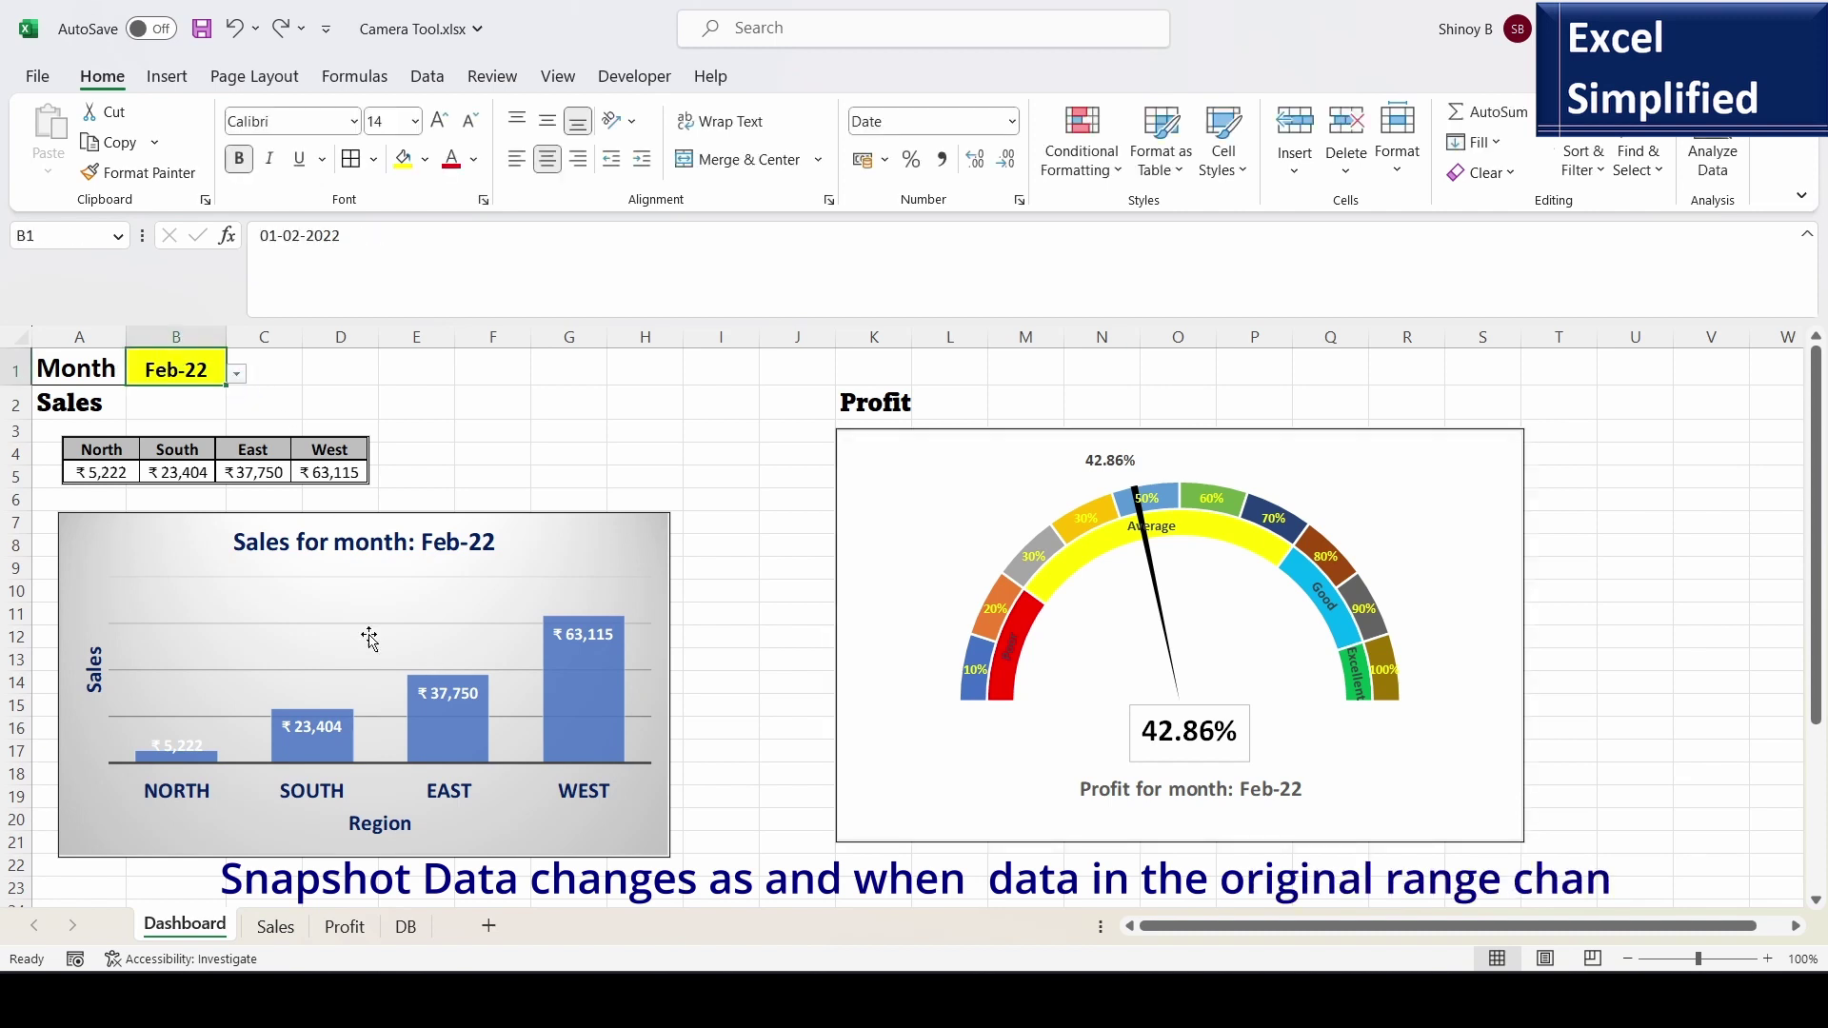
pyautogui.click(236, 374)
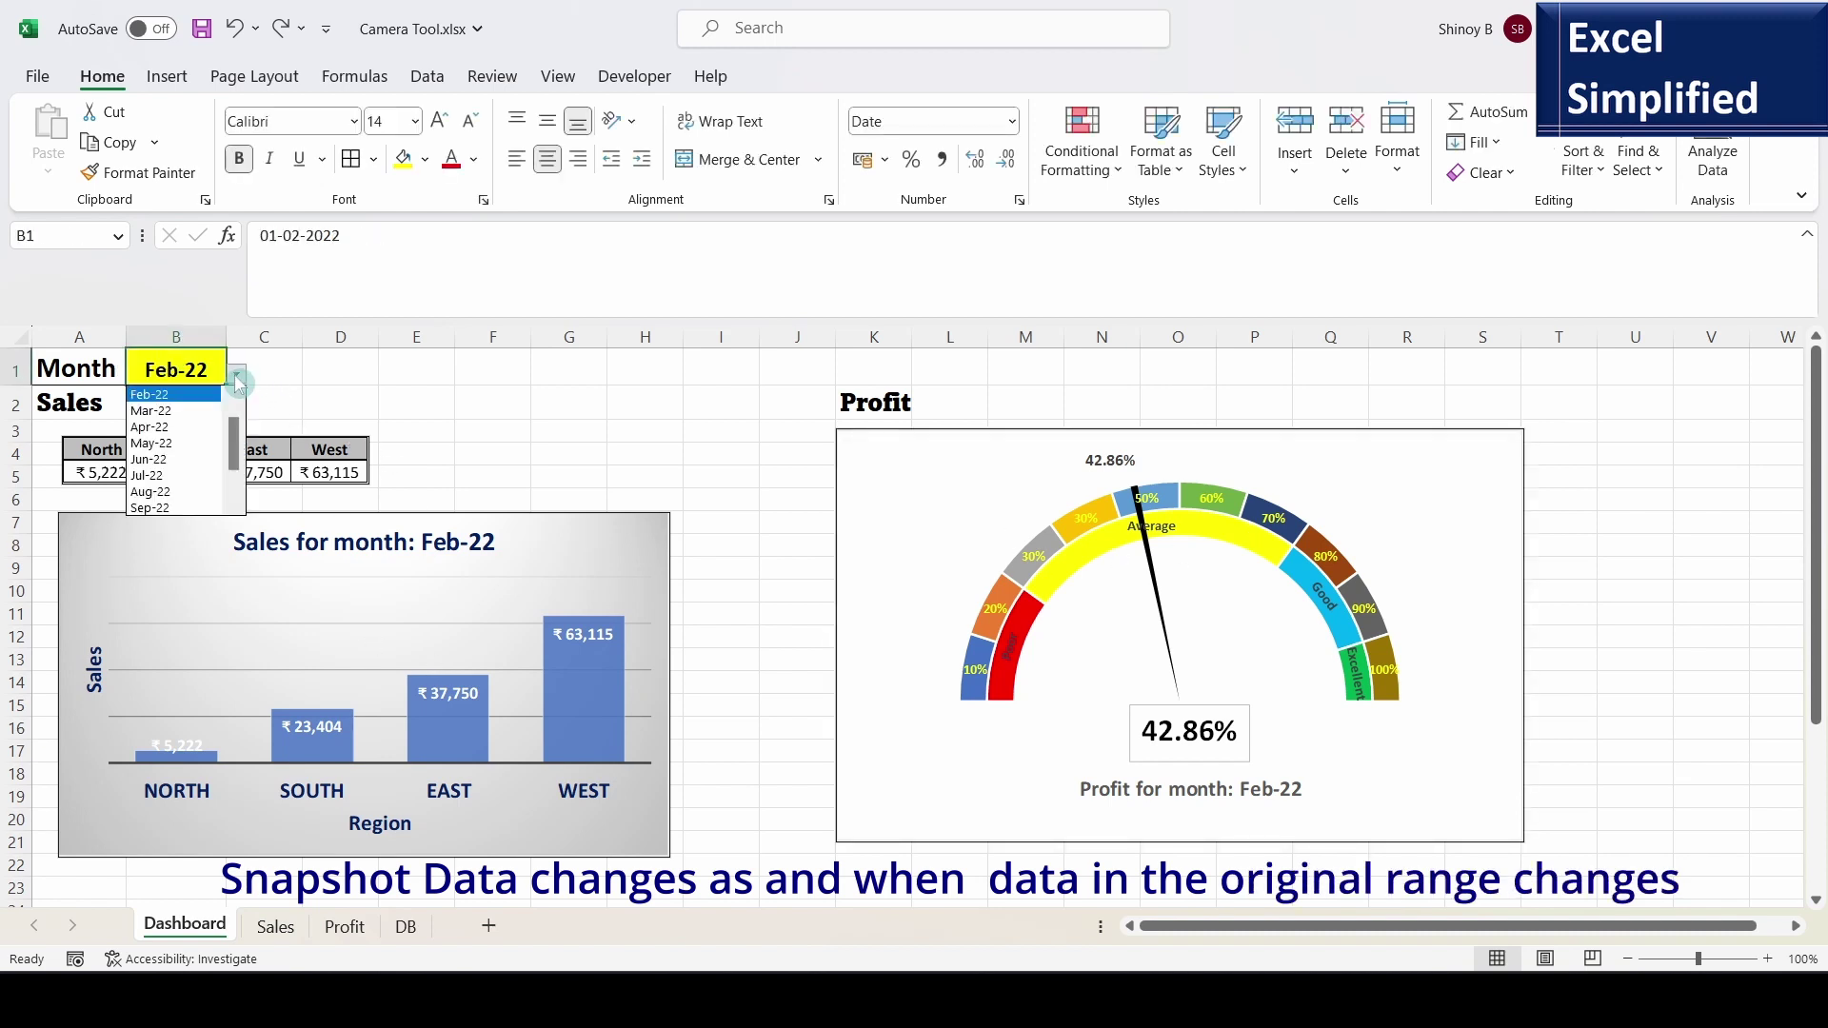
pyautogui.click(204, 431)
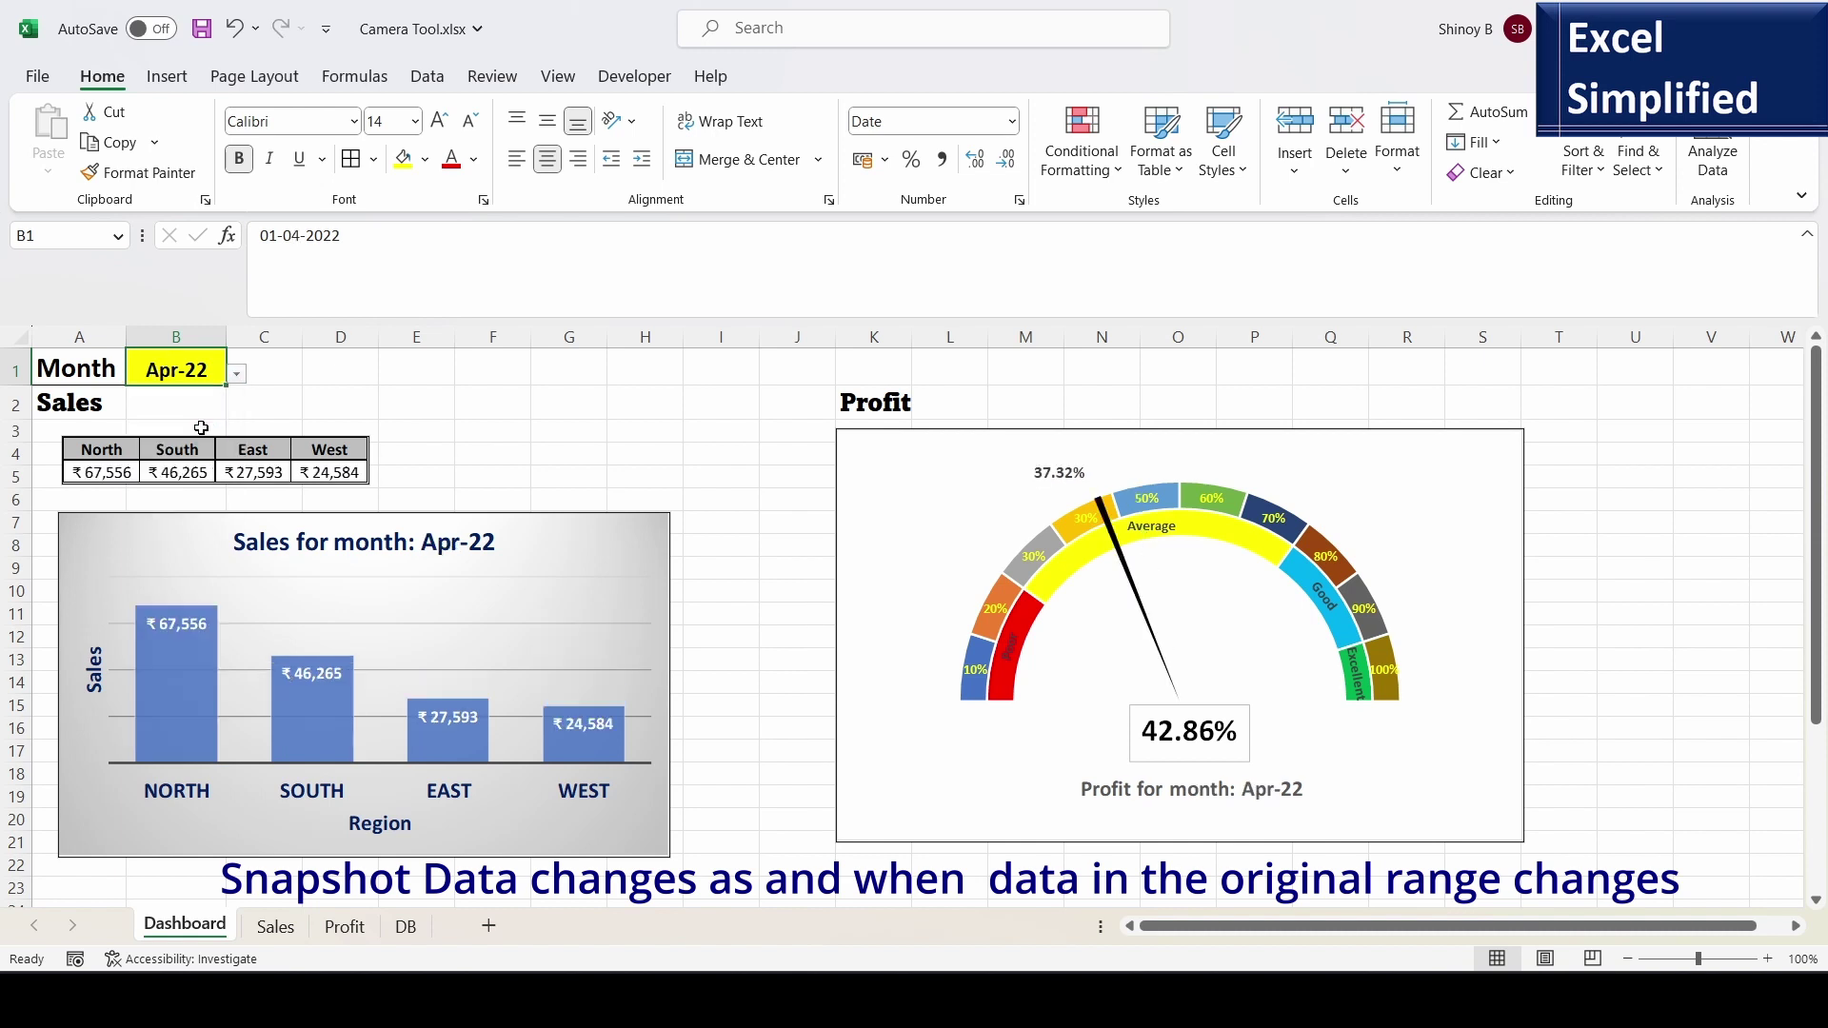
pyautogui.click(1190, 431)
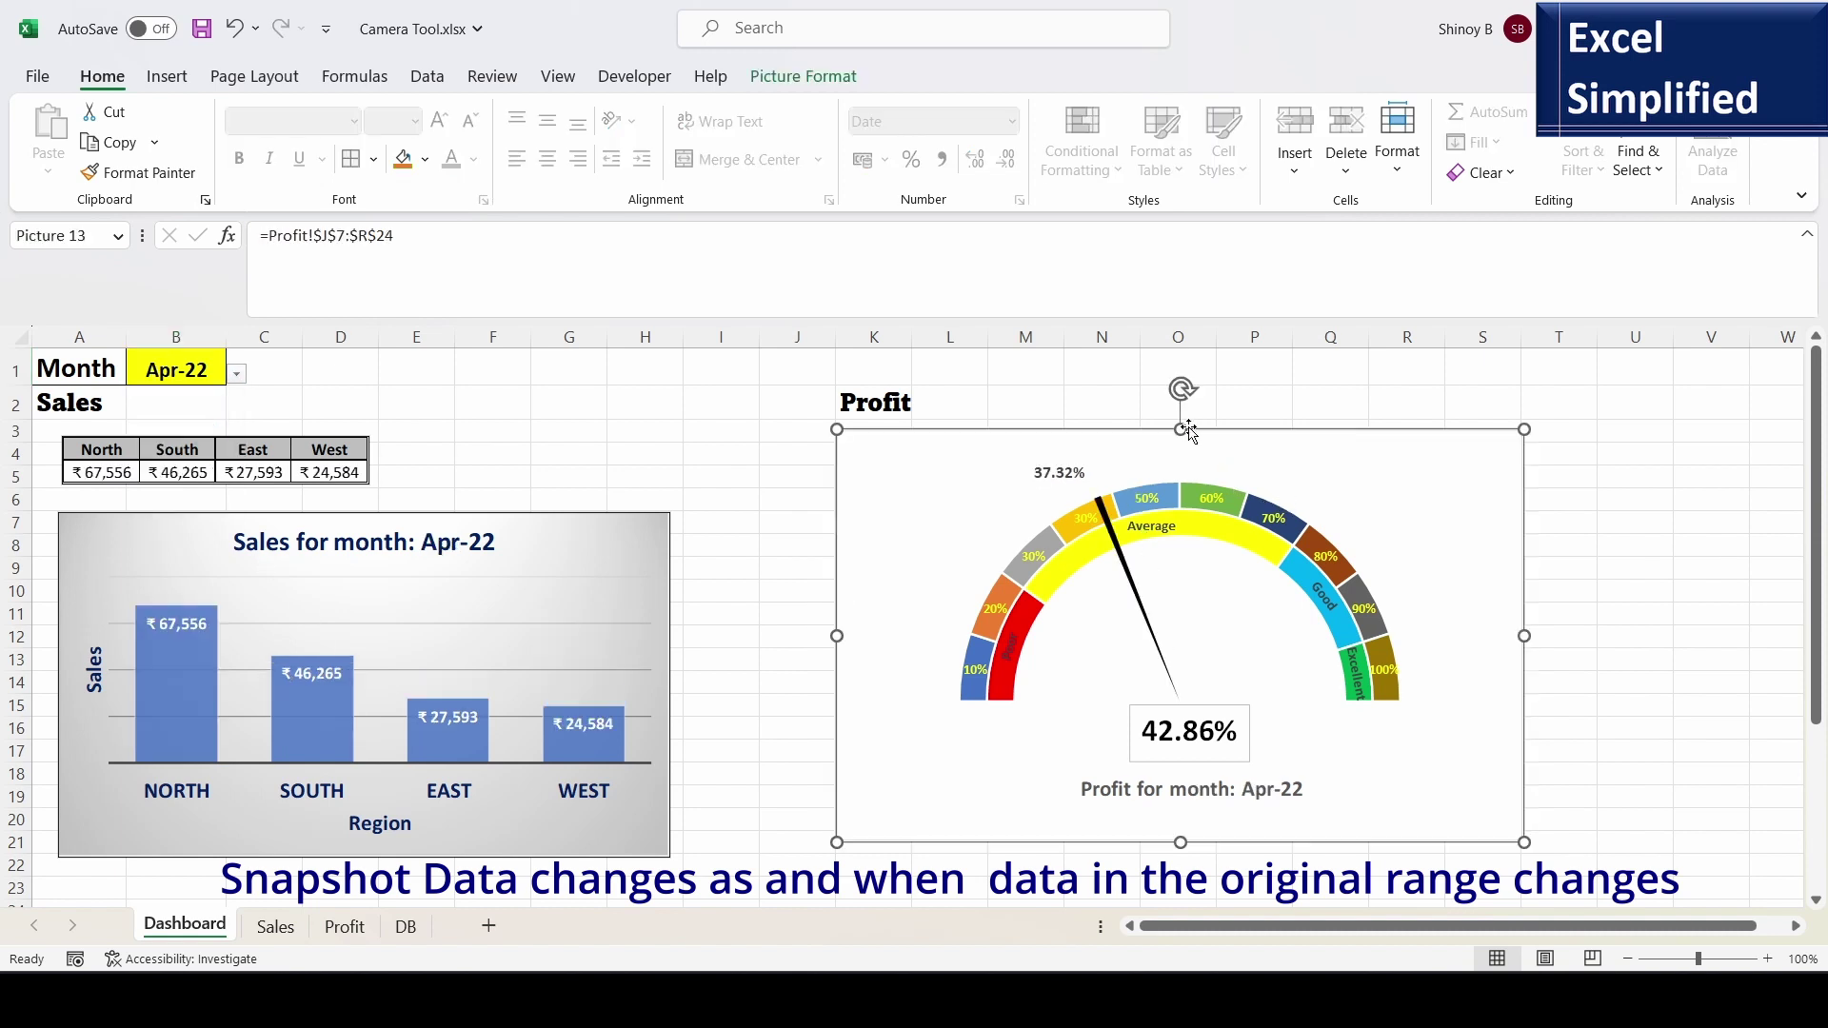
# - Set the dashboard month in cell B1 to Dec-22
pyautogui.click(237, 374)
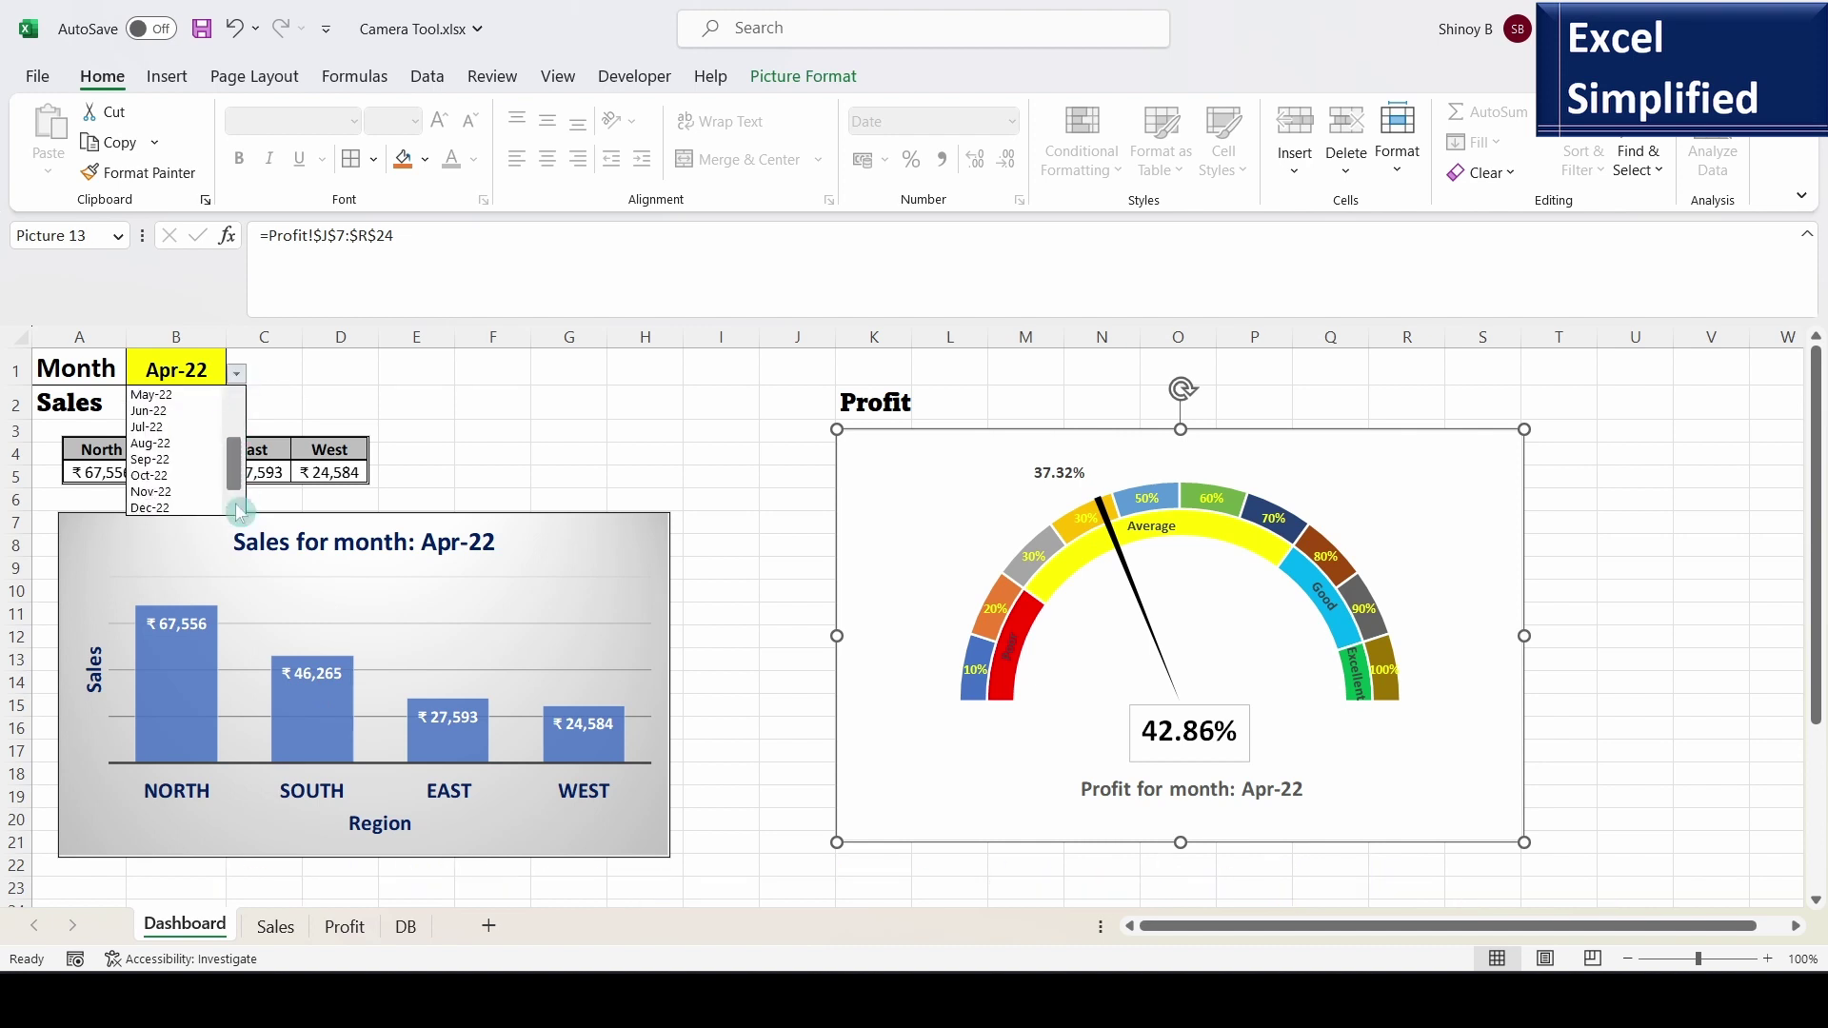
pyautogui.moveTo(236, 464); pyautogui.dragTo(235, 491)
pyautogui.click(179, 508)
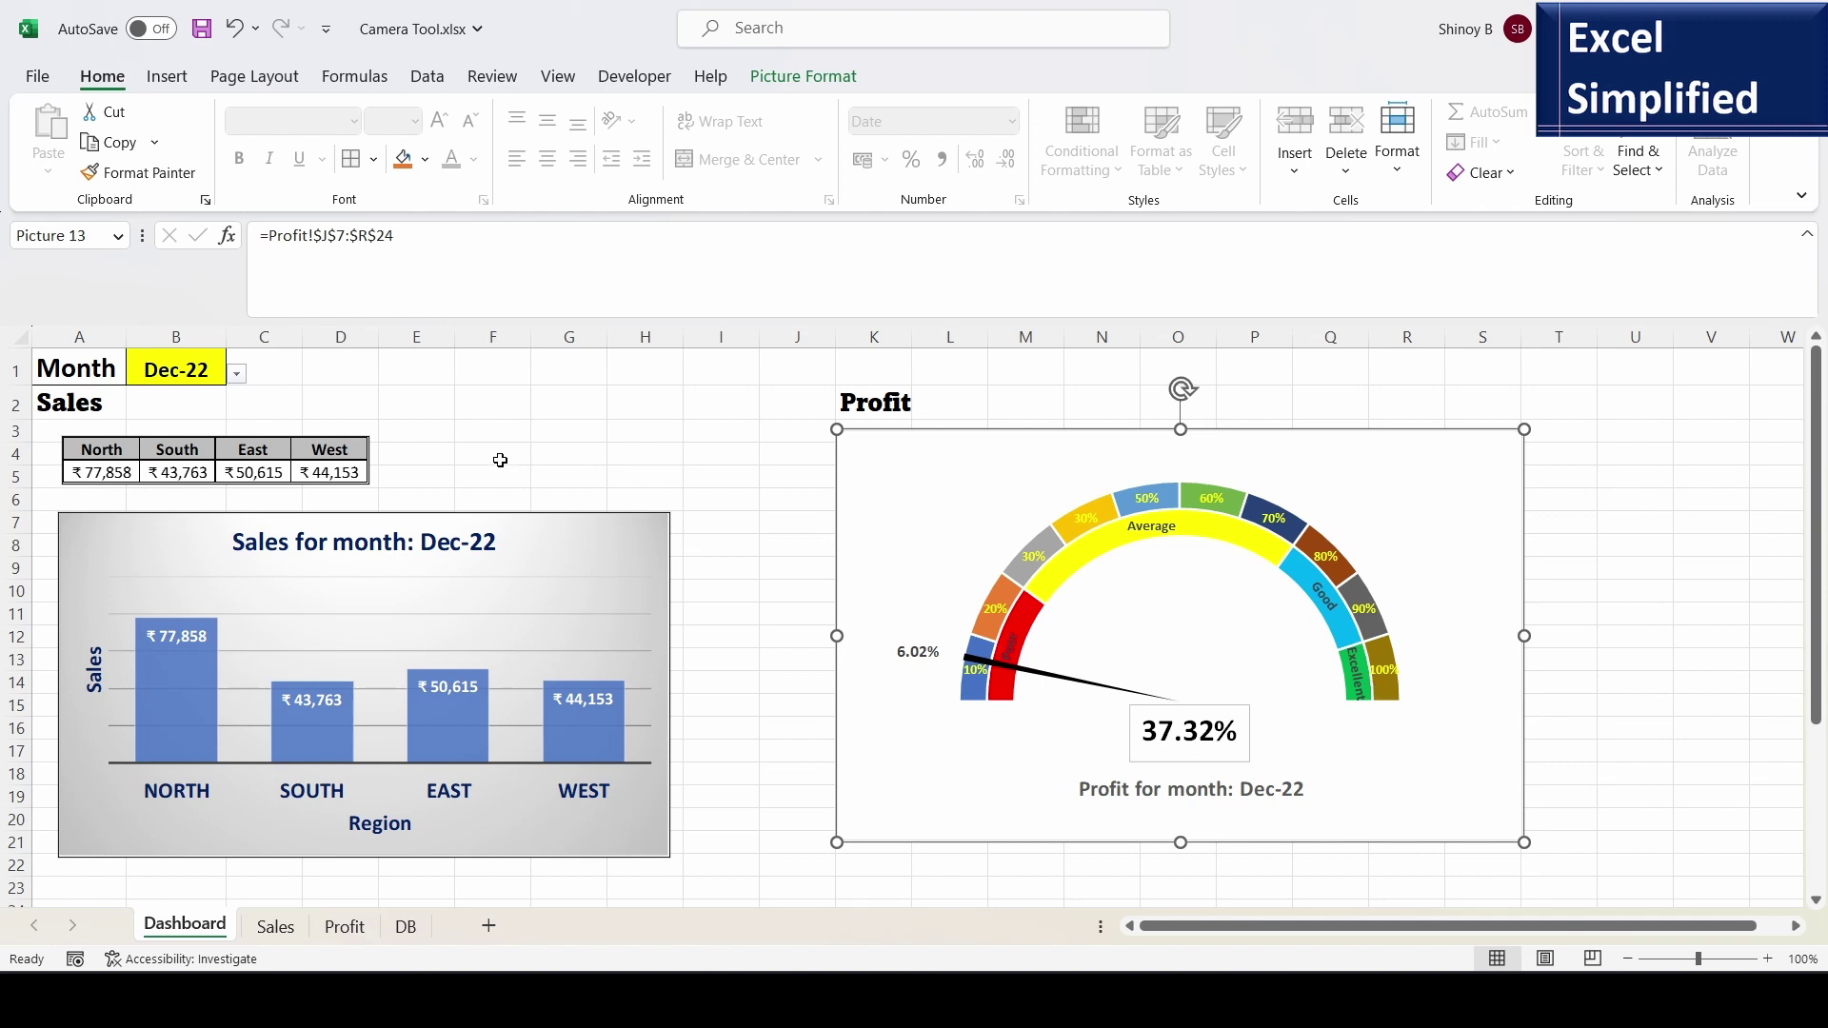
pyautogui.click(238, 30)
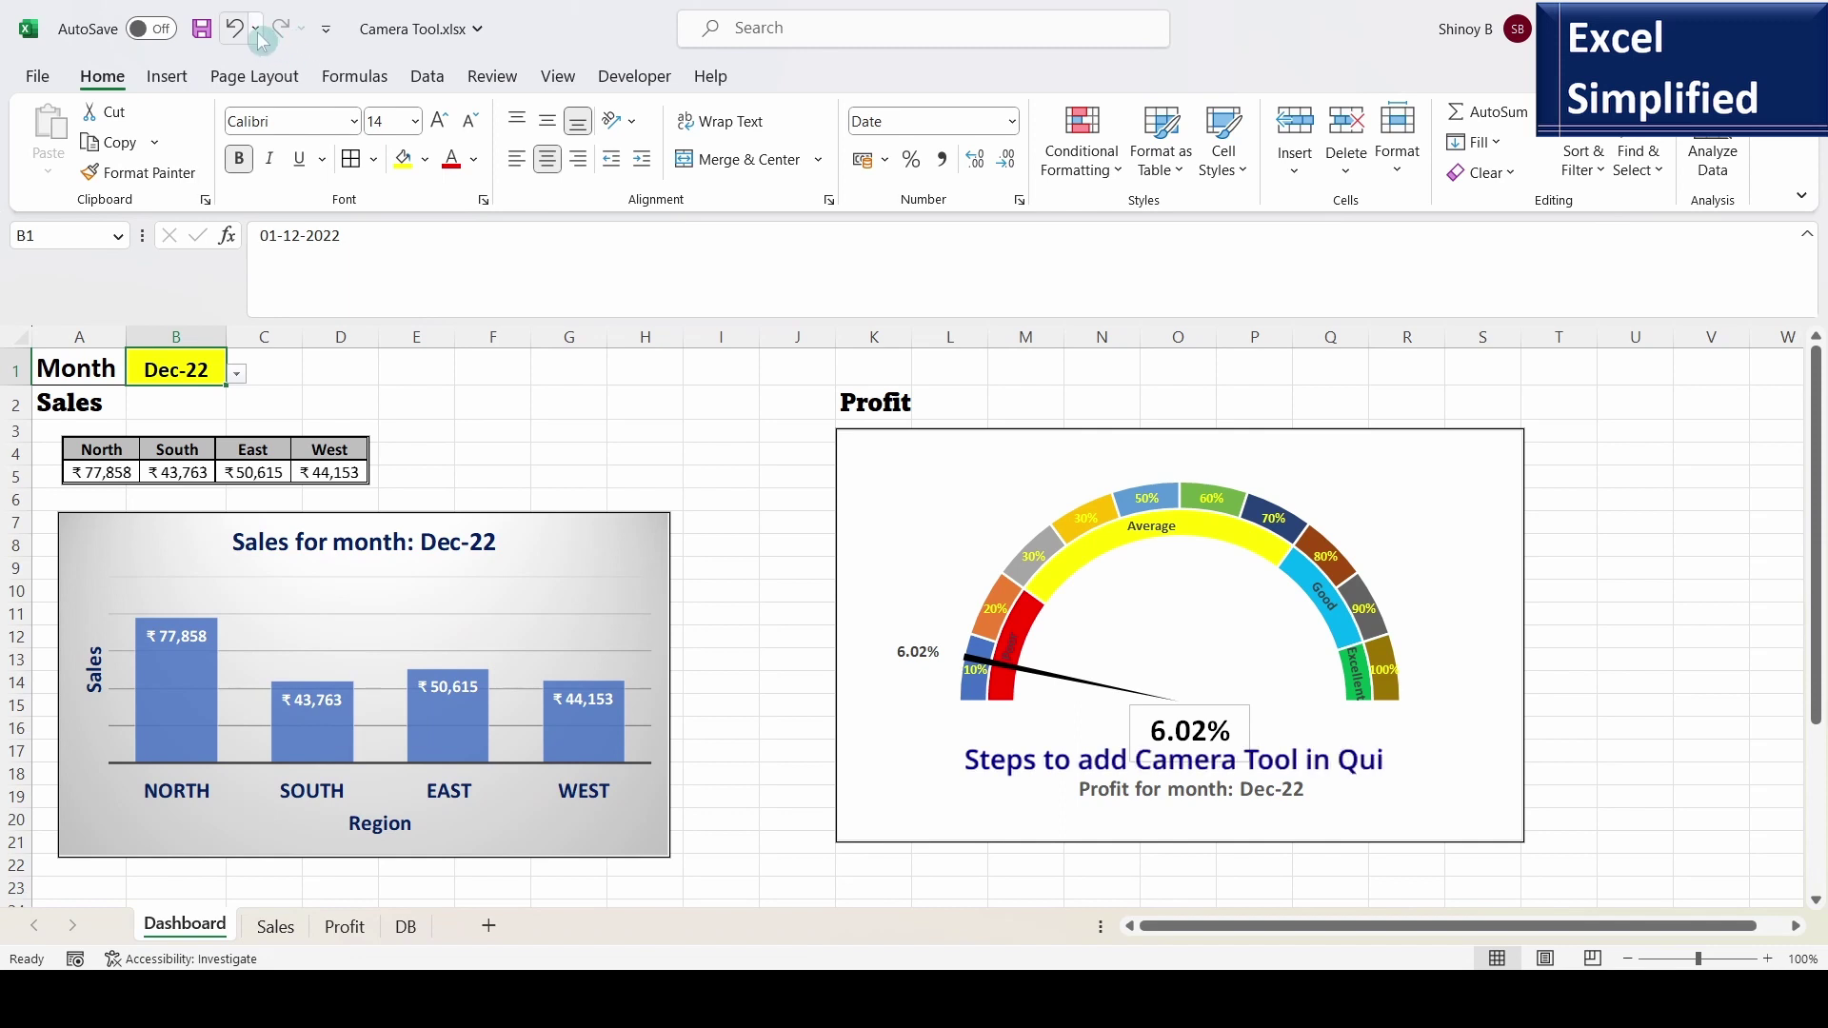
# - Add the Camera command from All Commands to the Quick Access Toolbar for all documents
pyautogui.click(38, 78)
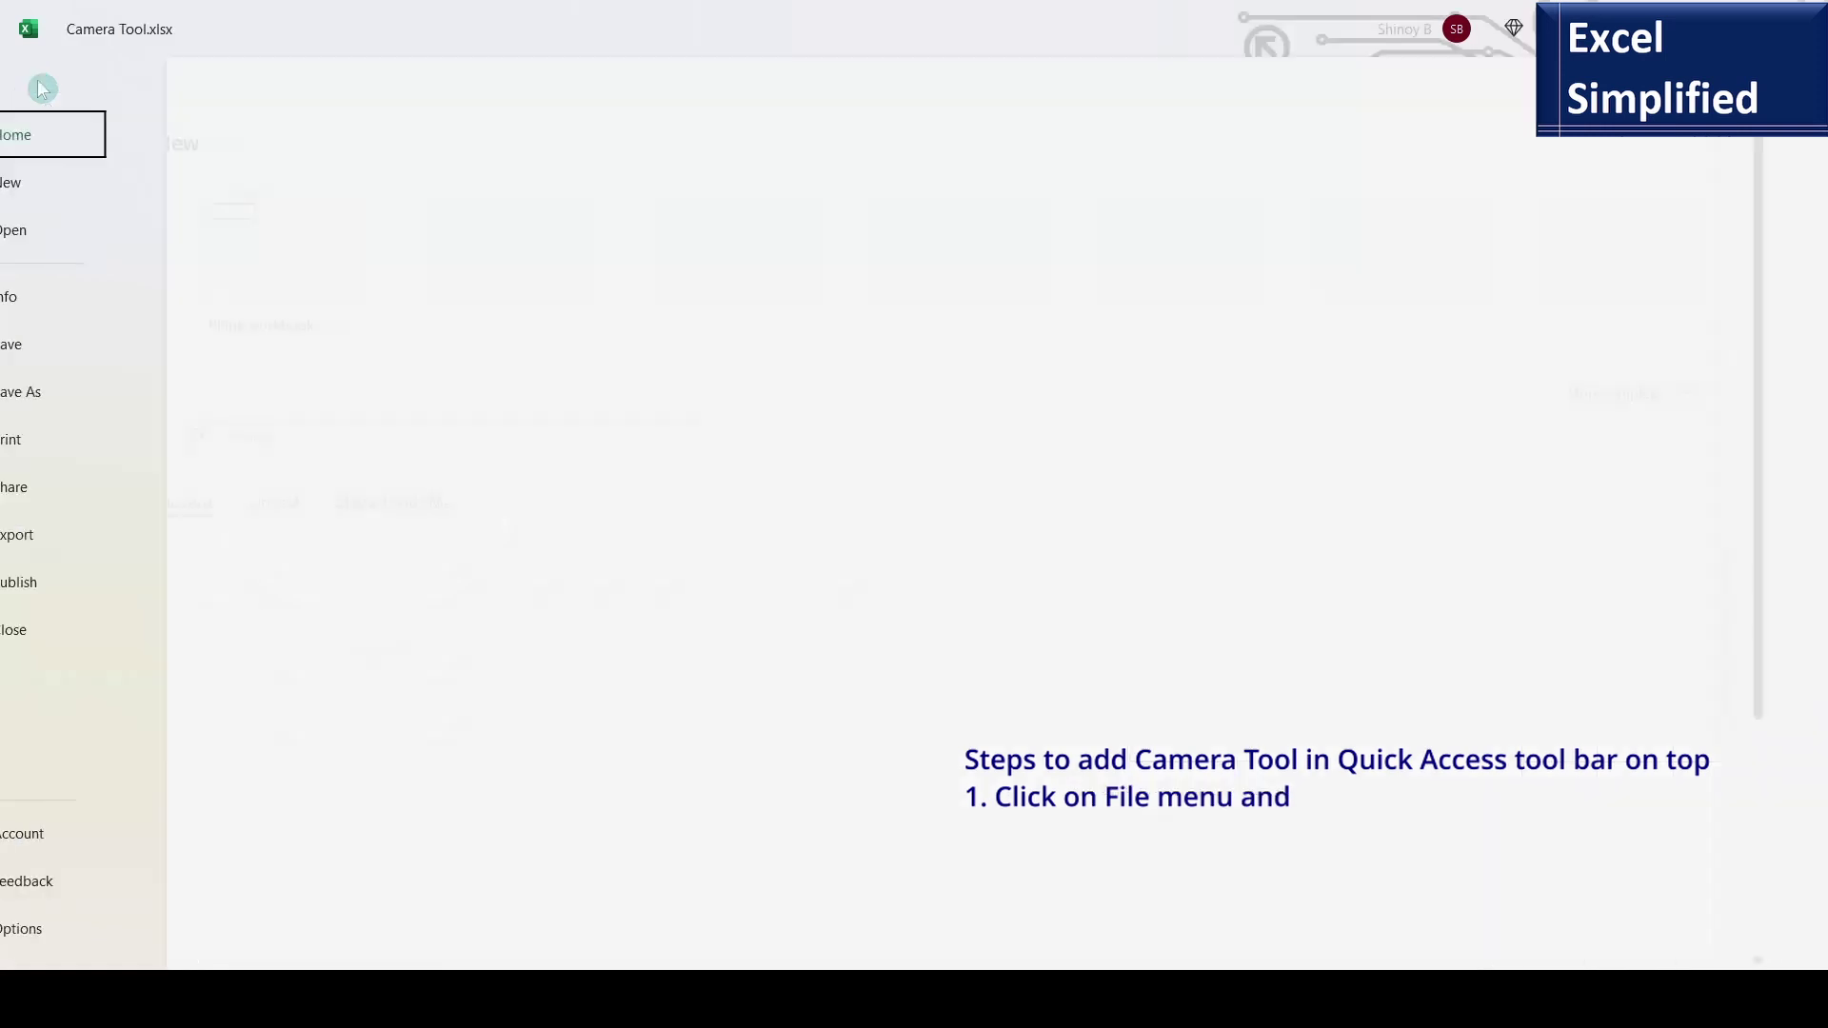
pyautogui.click(86, 928)
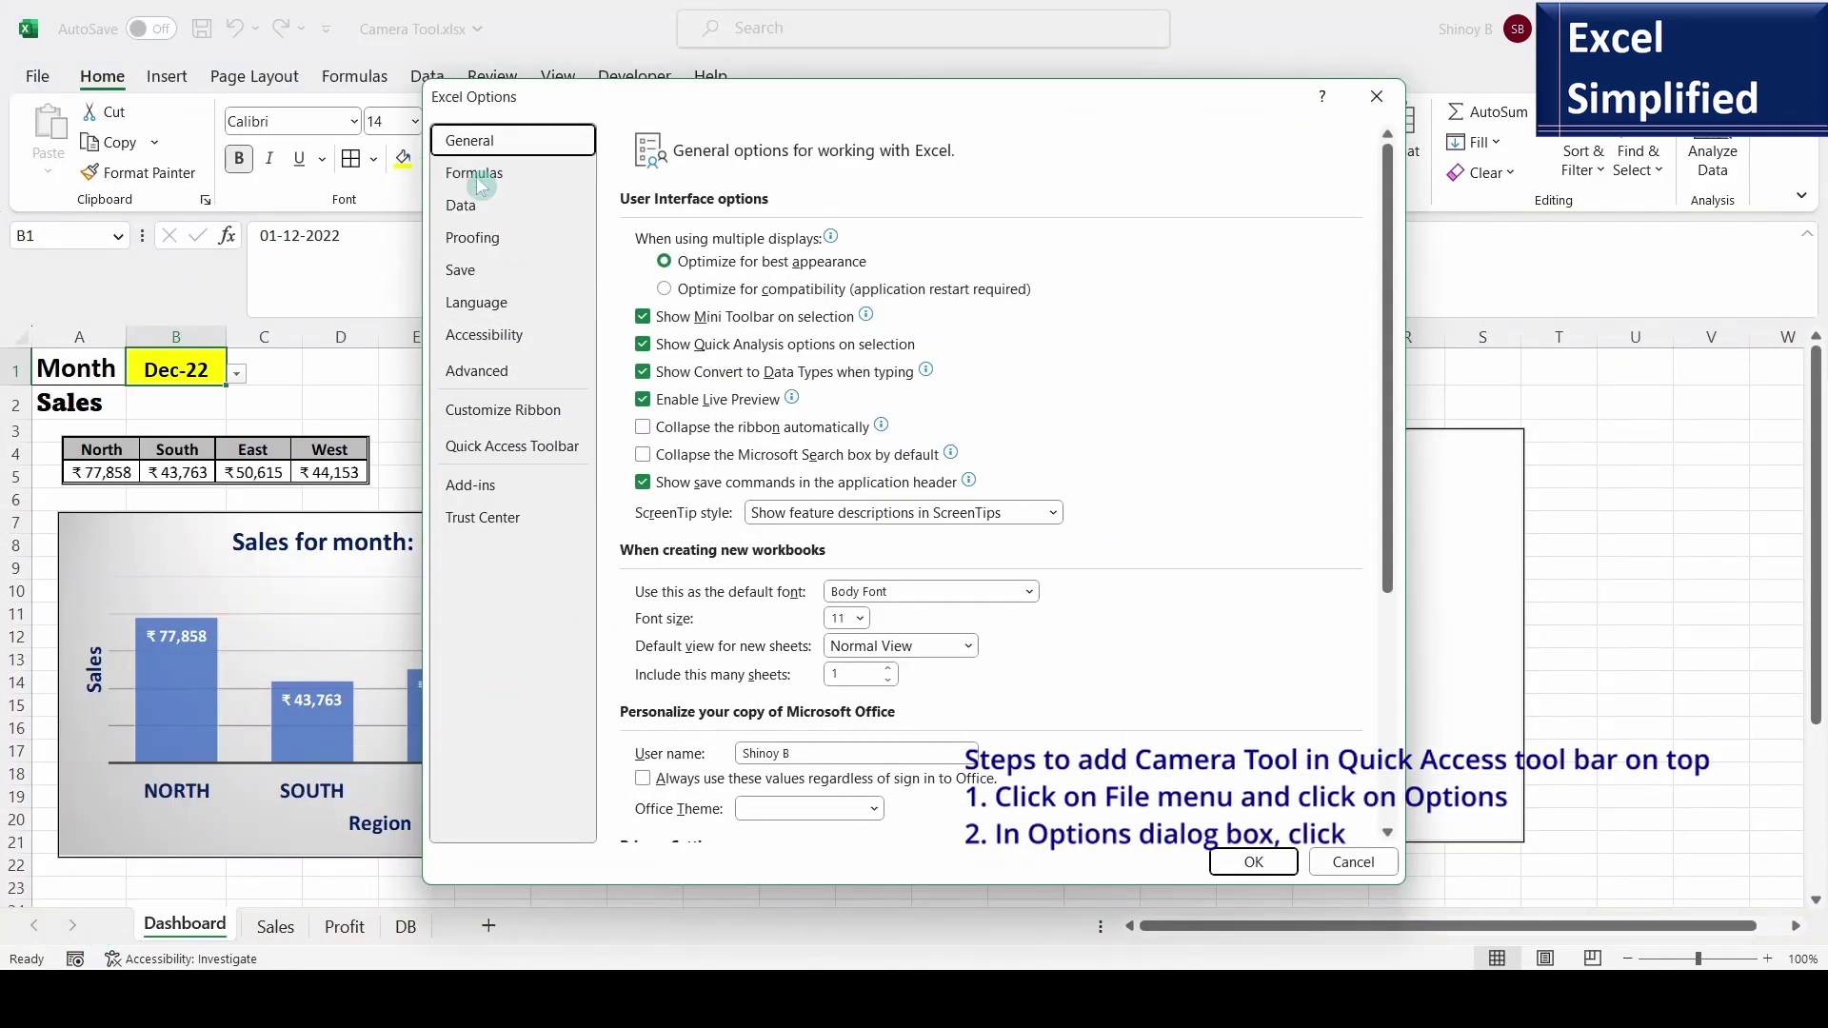
pyautogui.click(486, 456)
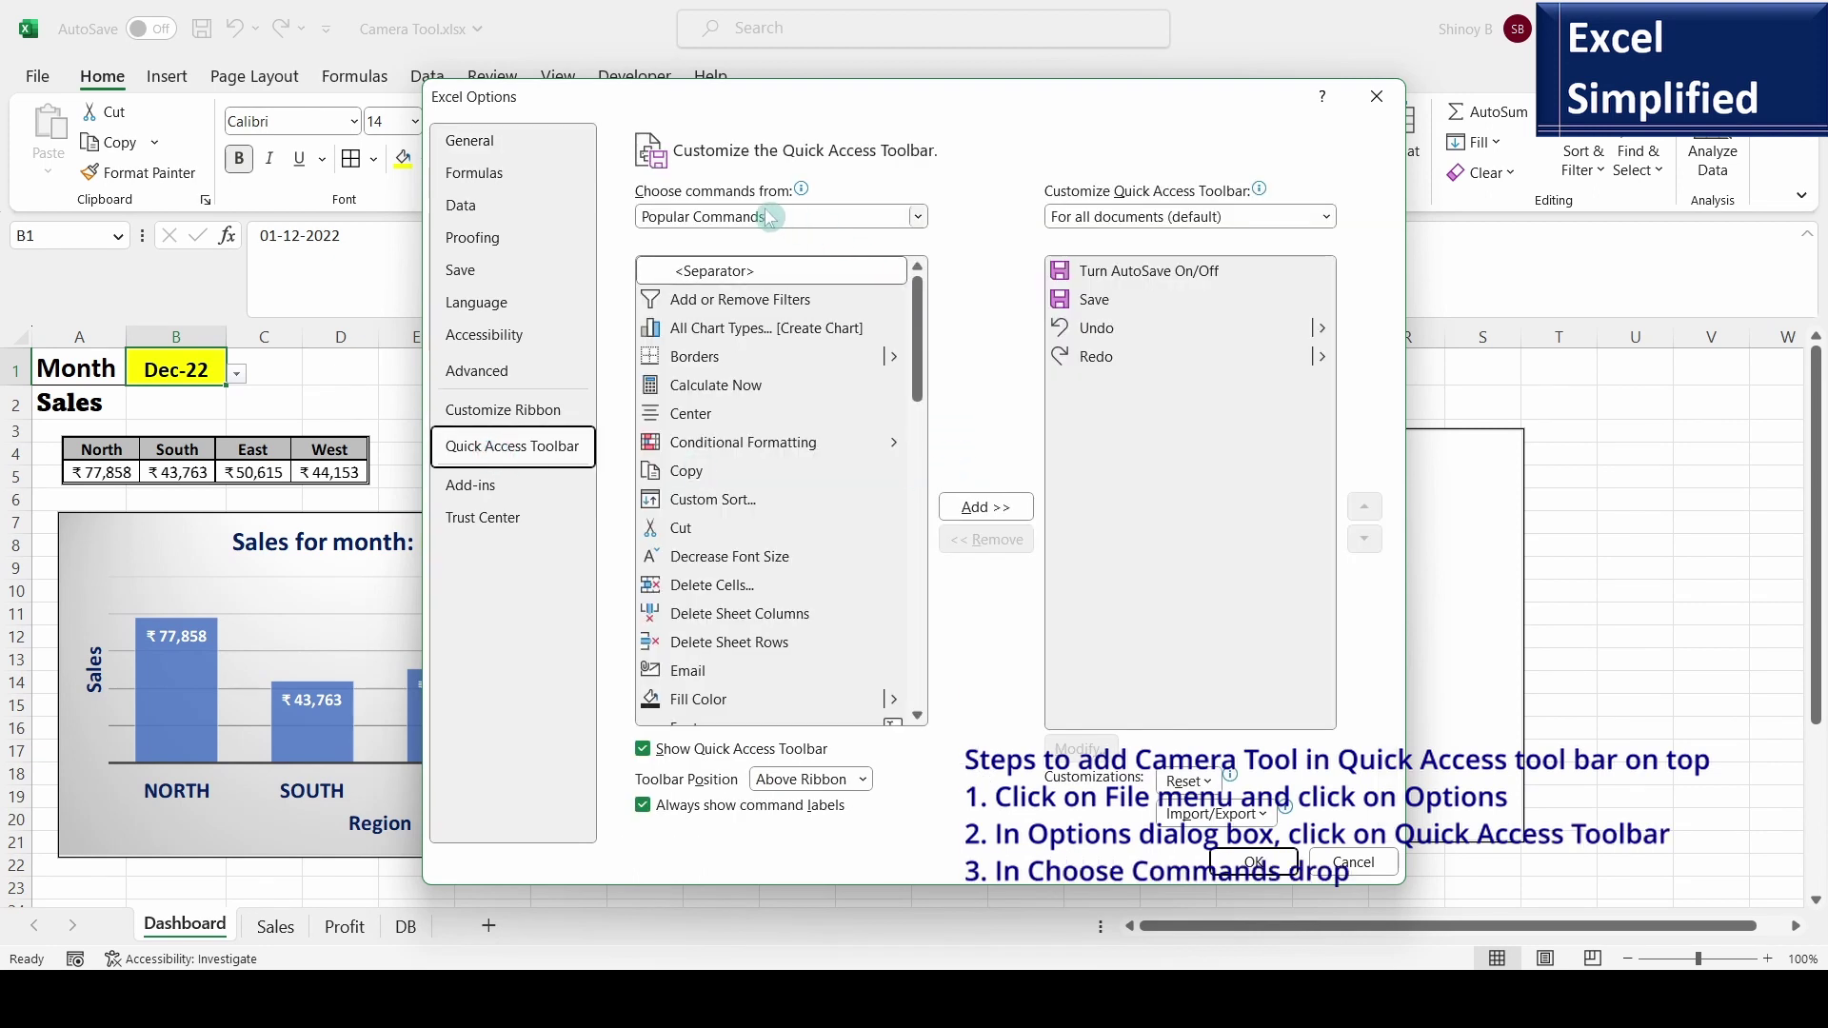
pyautogui.click(798, 227)
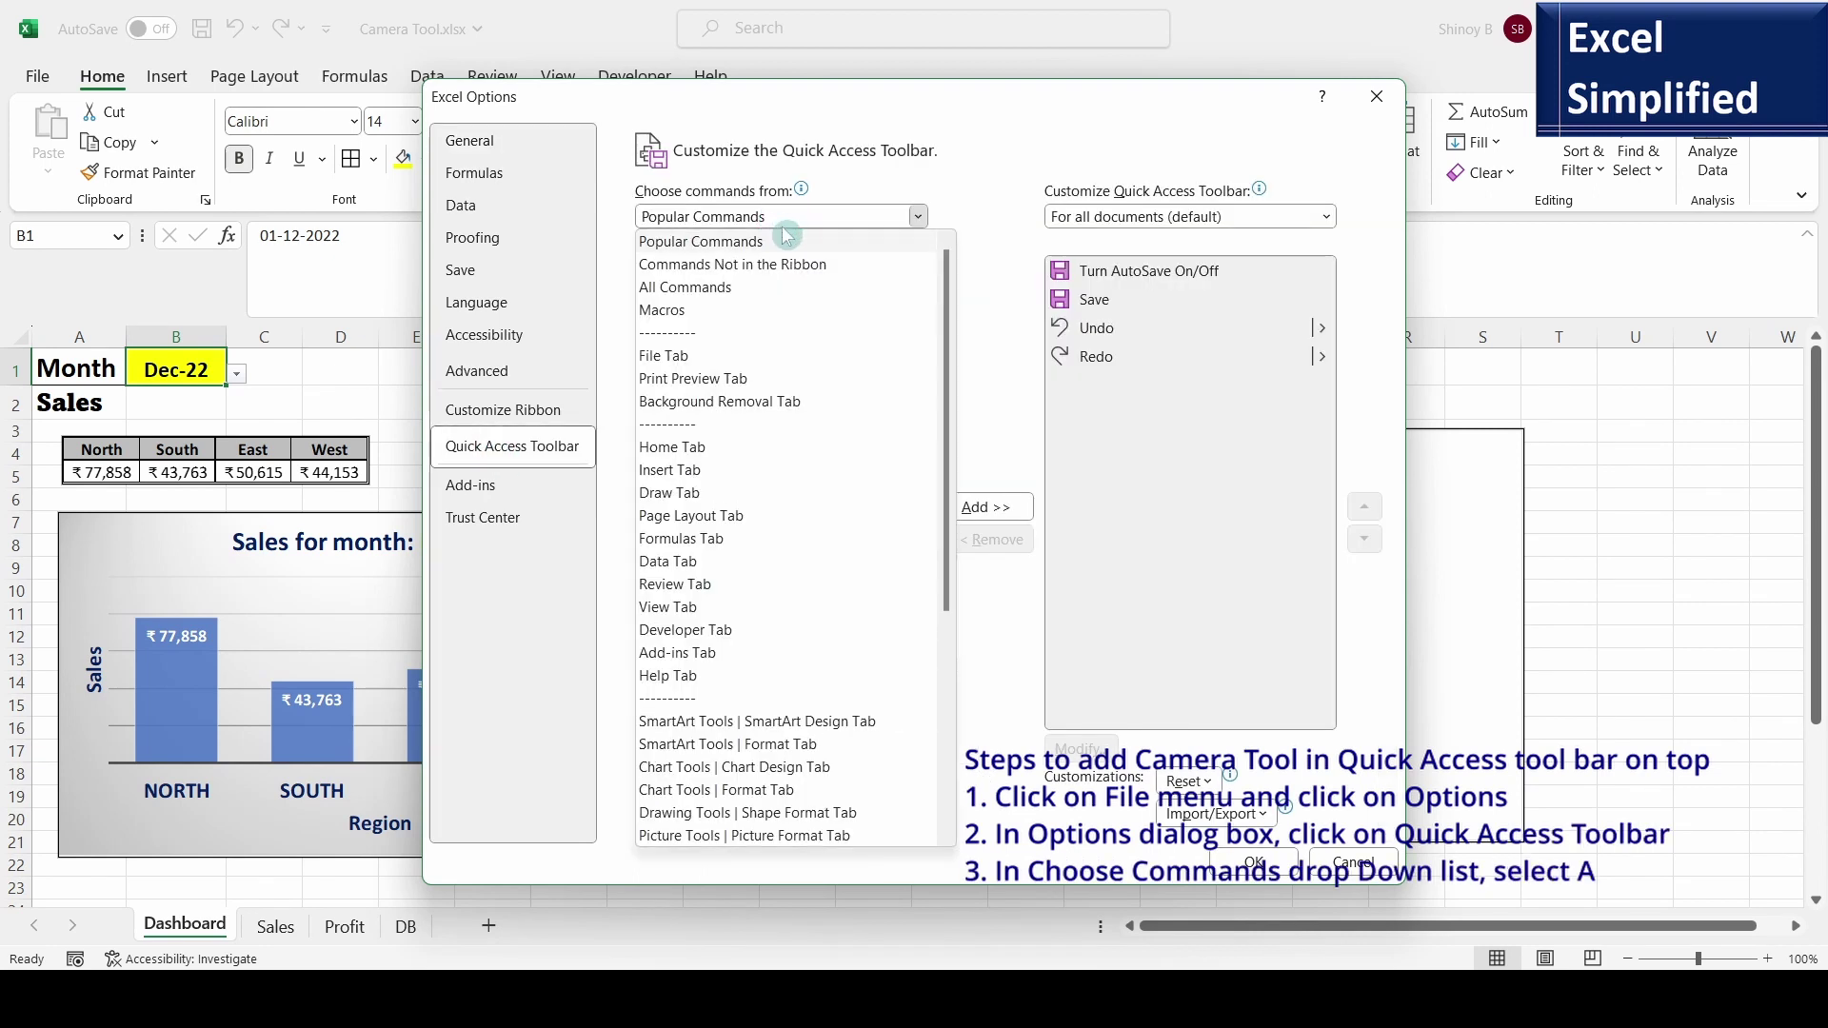
pyautogui.click(734, 286)
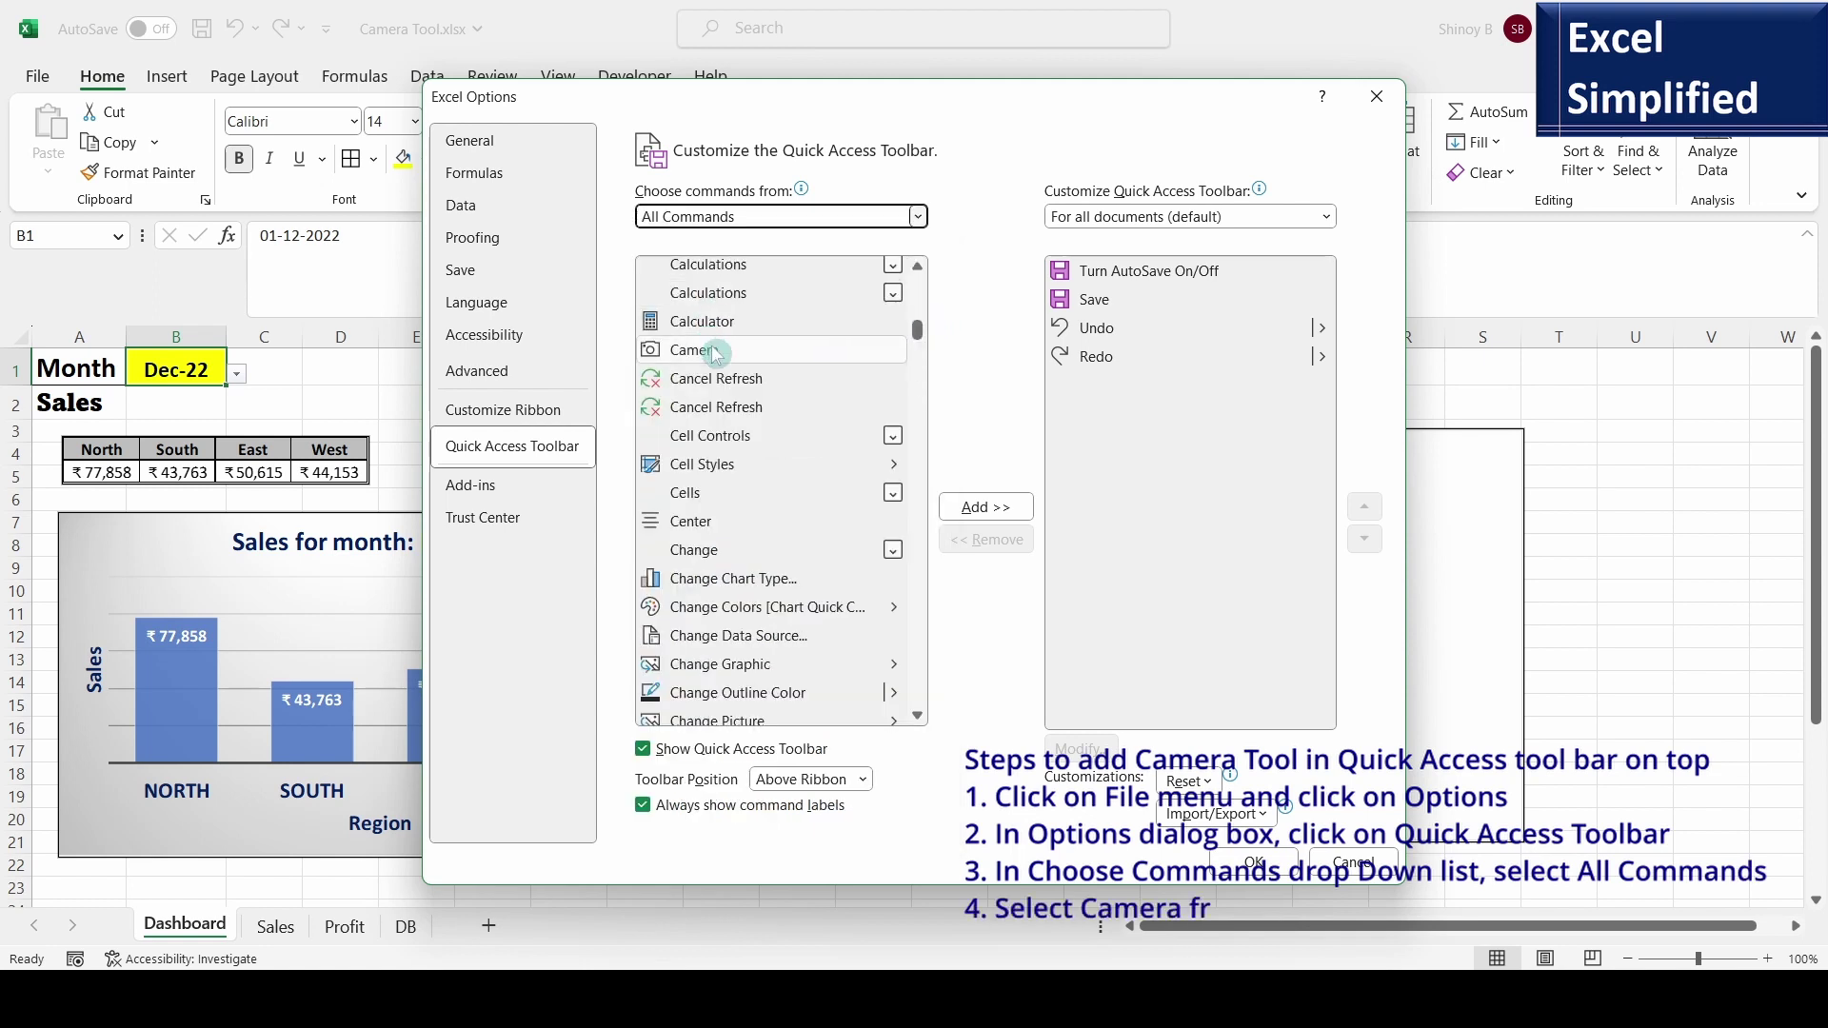
pyautogui.click(694, 354)
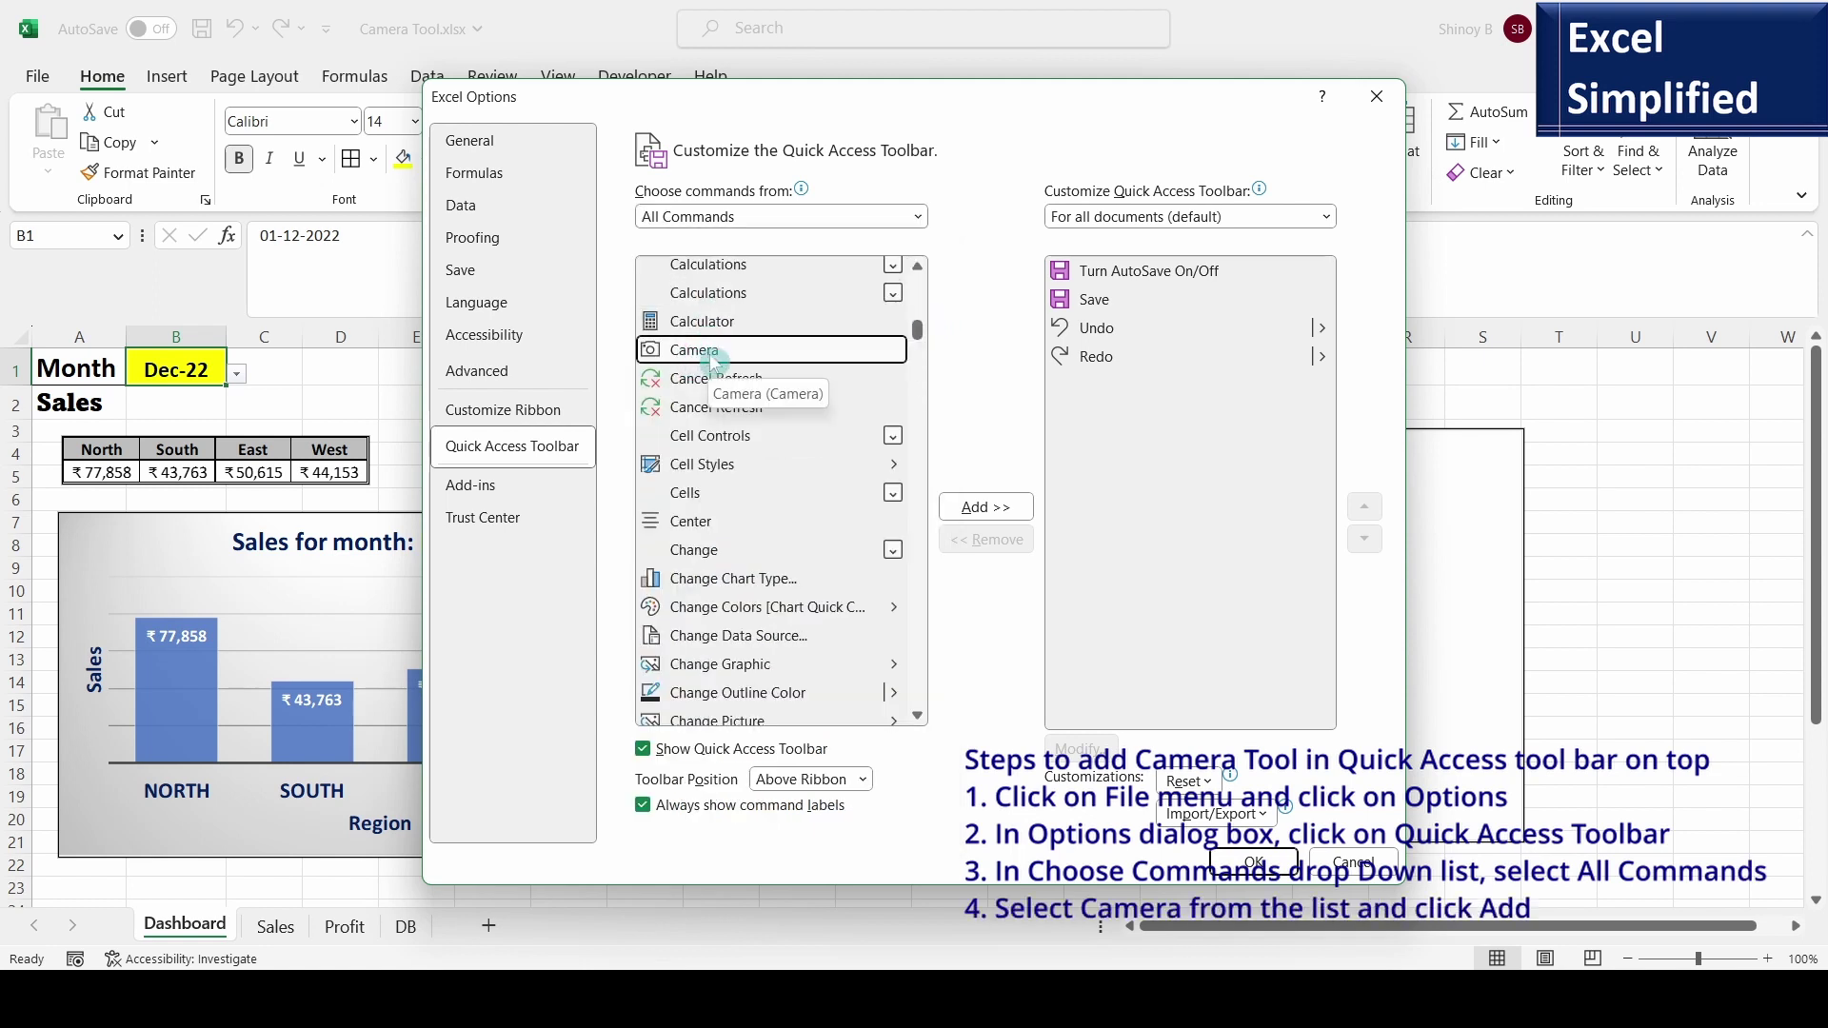
pyautogui.click(985, 509)
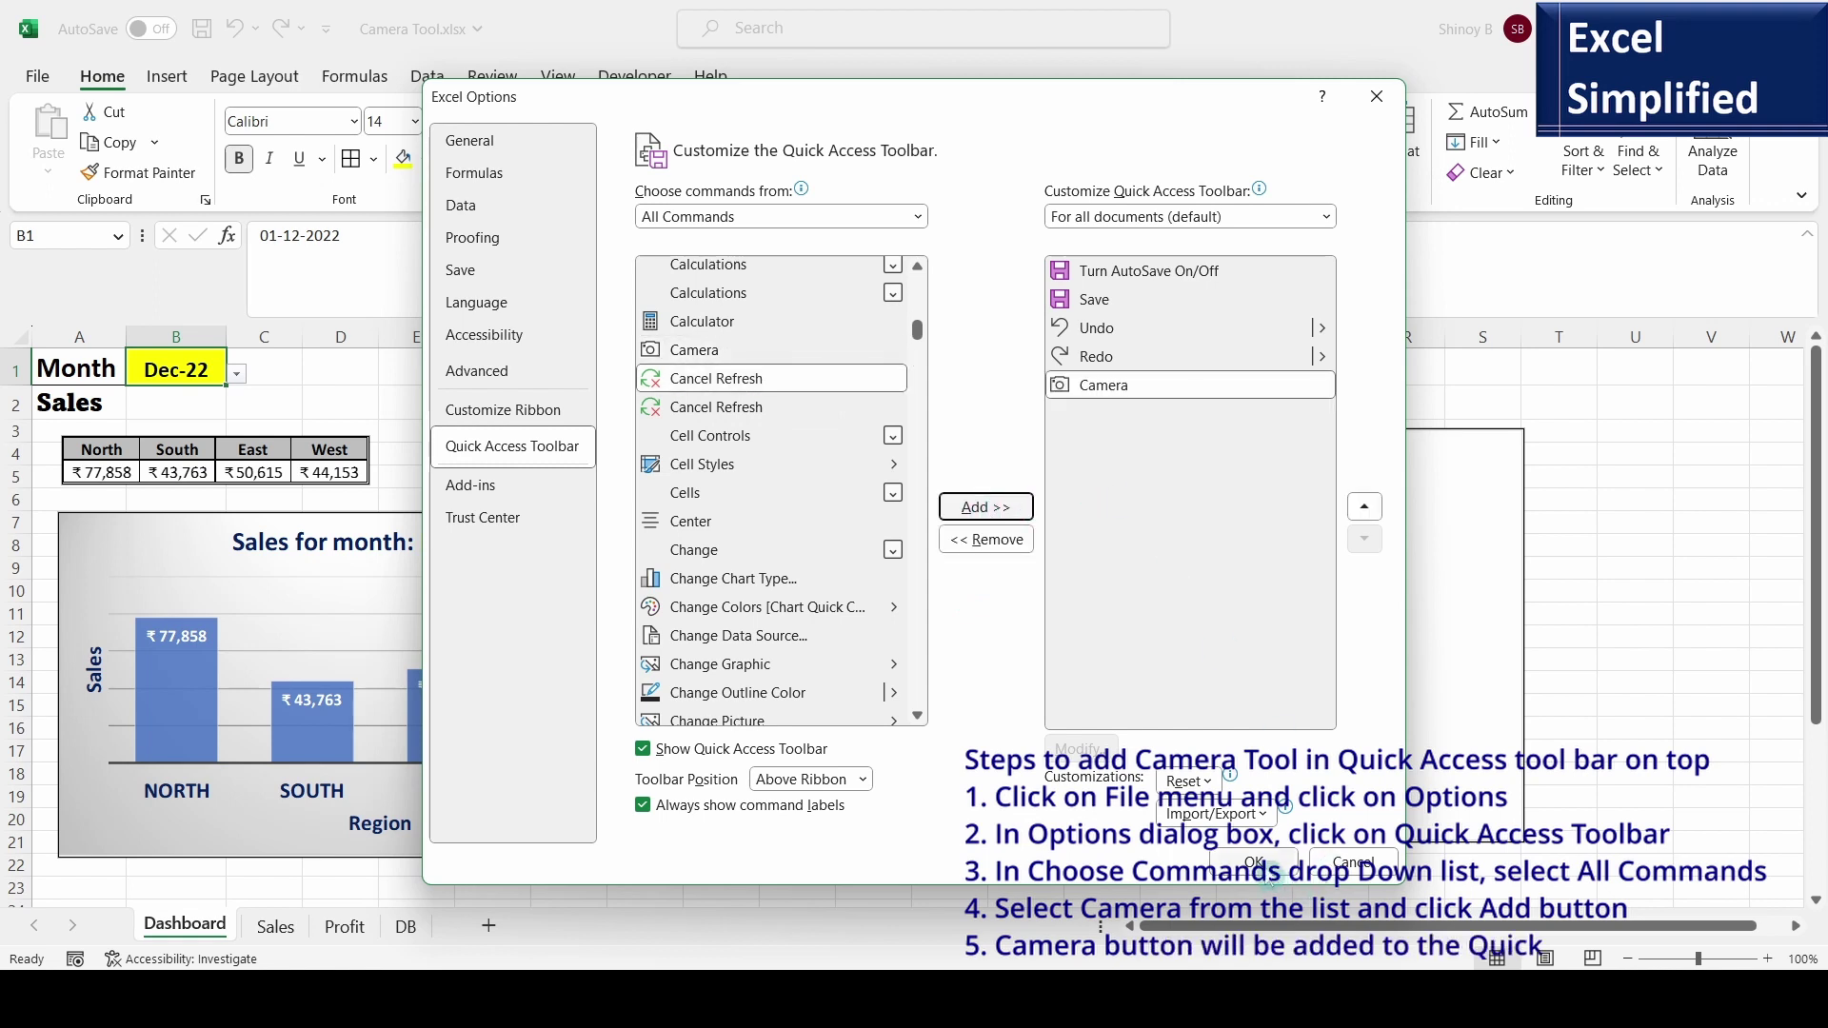
pyautogui.click(1257, 863)
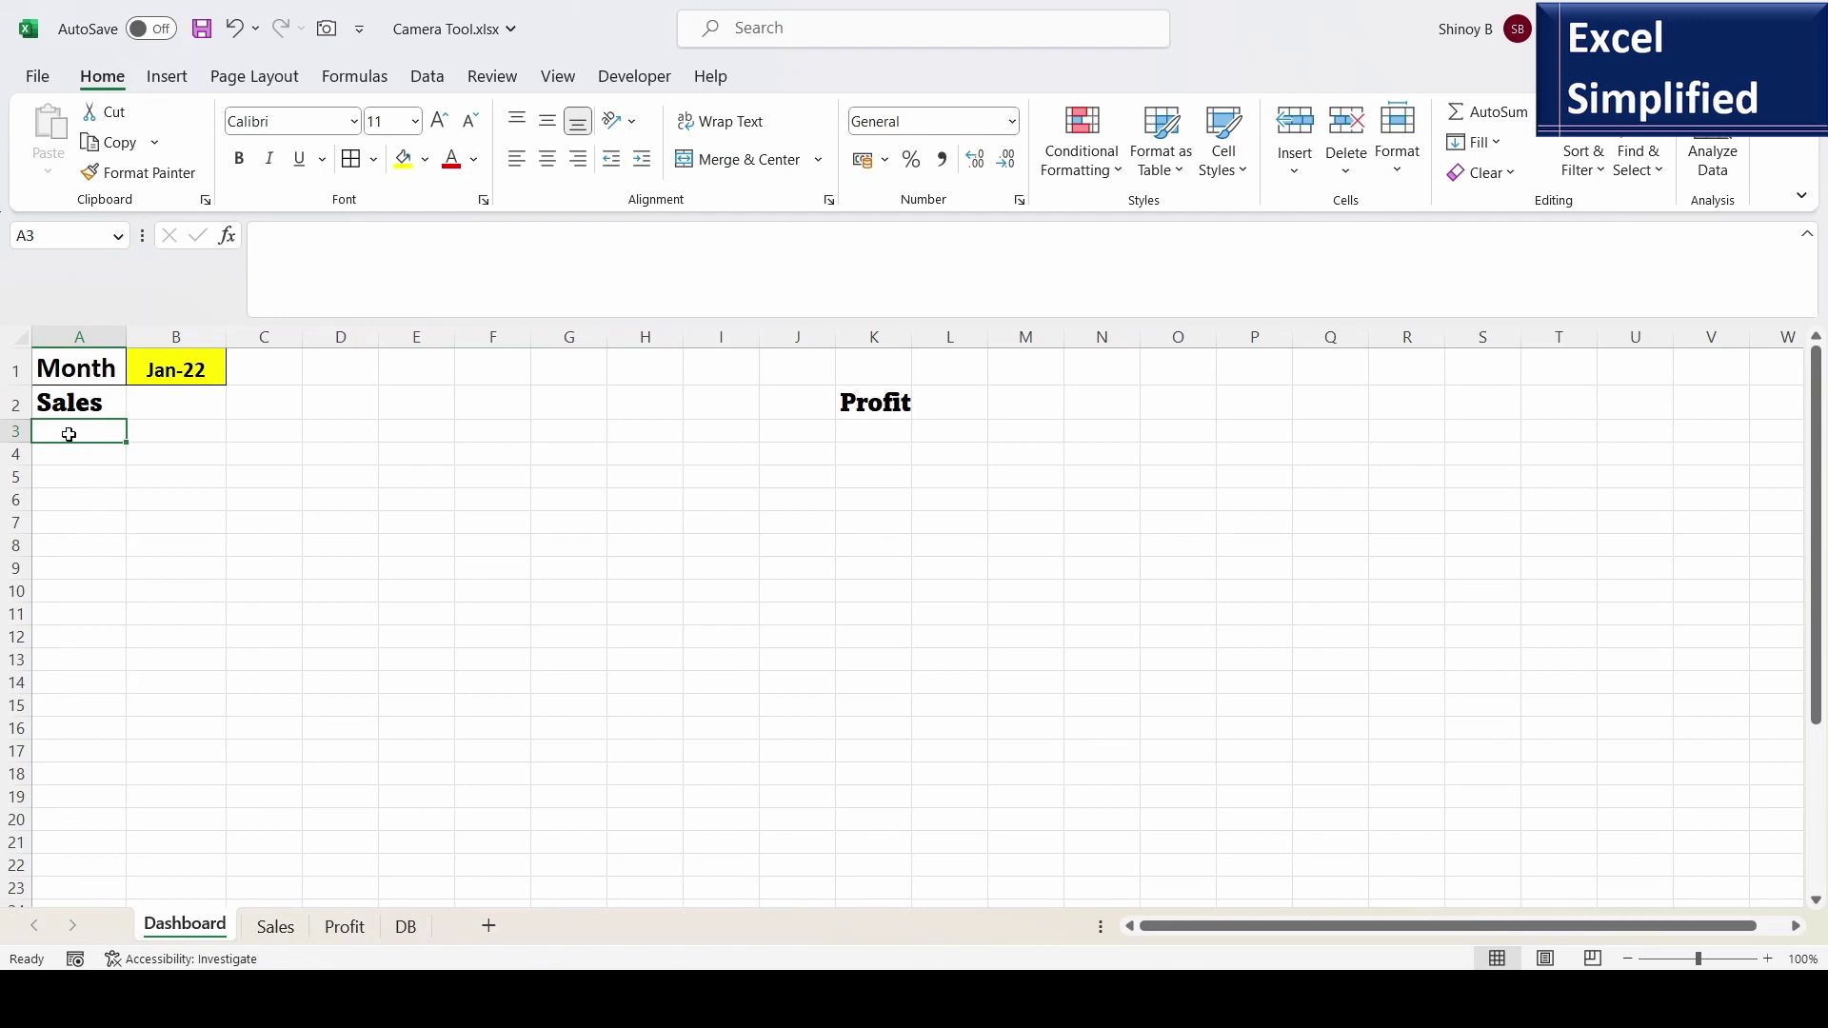
# - Review the list of months available for the dashboard month in cell B1
pyautogui.click(215, 369)
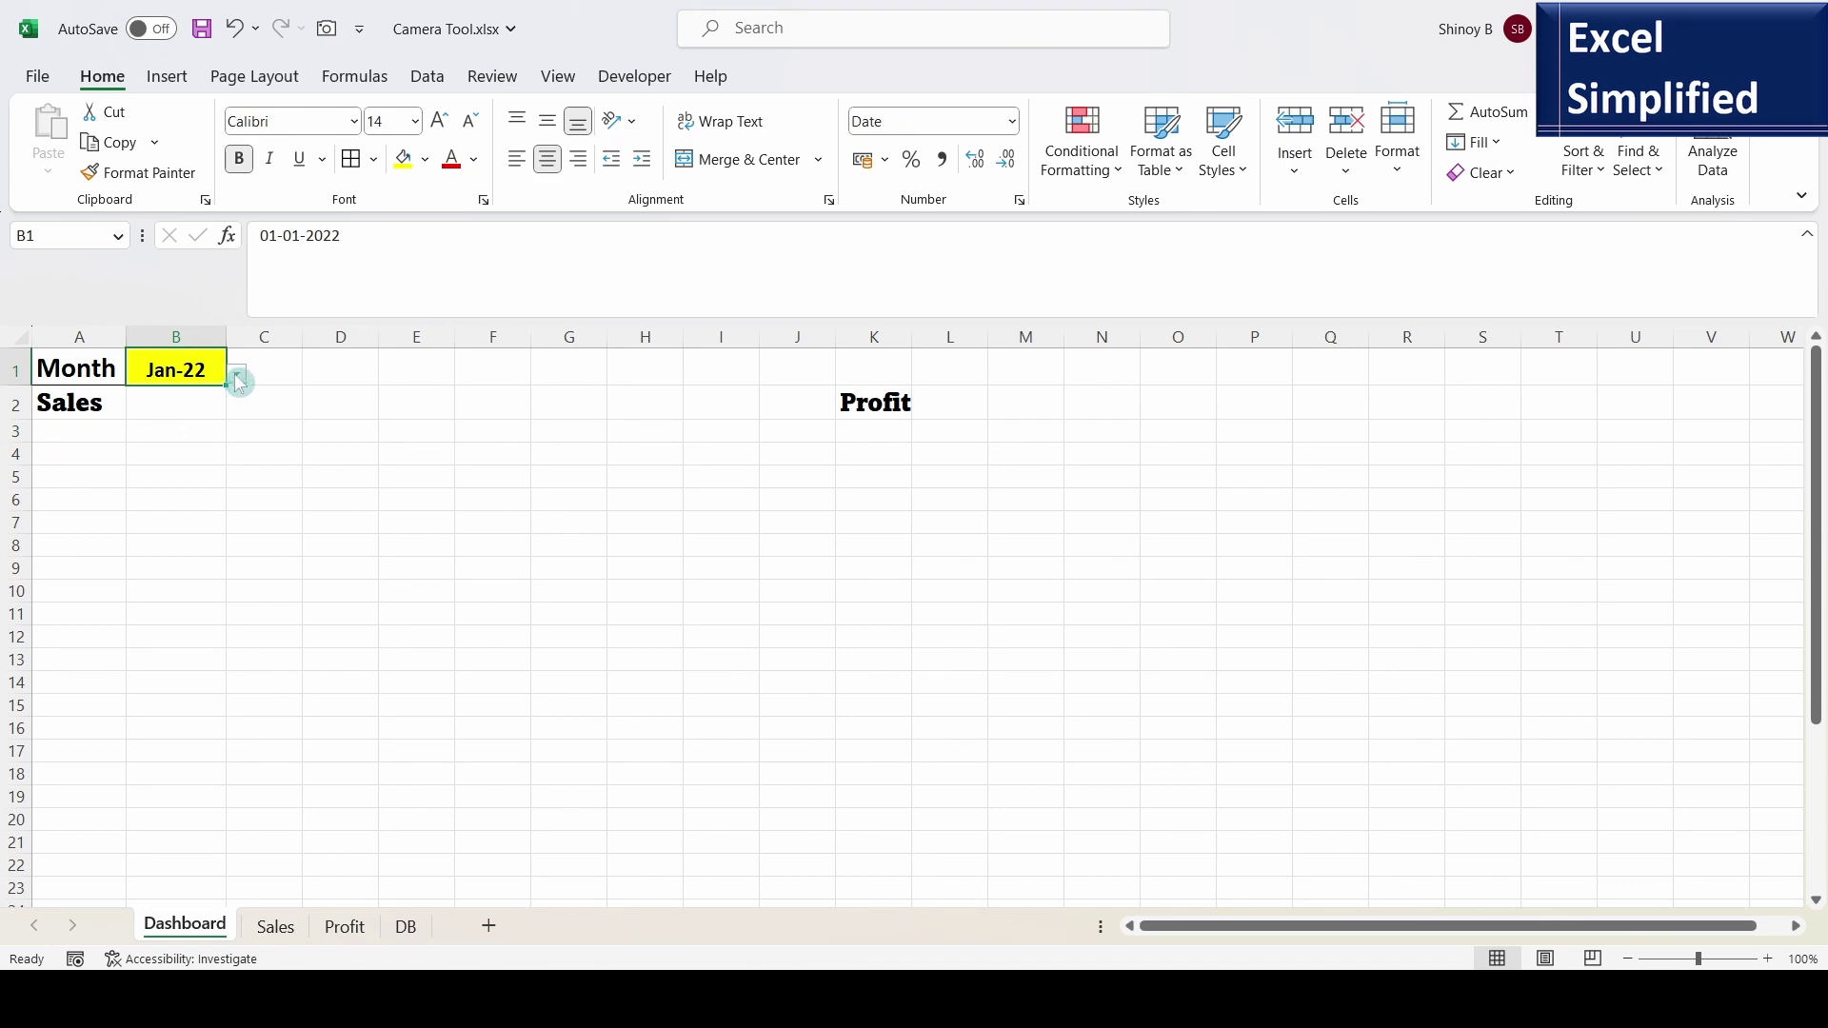
pyautogui.click(237, 377)
pyautogui.moveTo(235, 430)
pyautogui.mouseDown()
pyautogui.moveTo(237, 465)
pyautogui.moveTo(234, 419)
pyautogui.mouseUp()
pyautogui.click(231, 375)
# - Capture range H3:K4 of the Sales sheet with the Camera tool and place the snapshot below the Sales heading on the Dashboard sheet
pyautogui.click(275, 928)
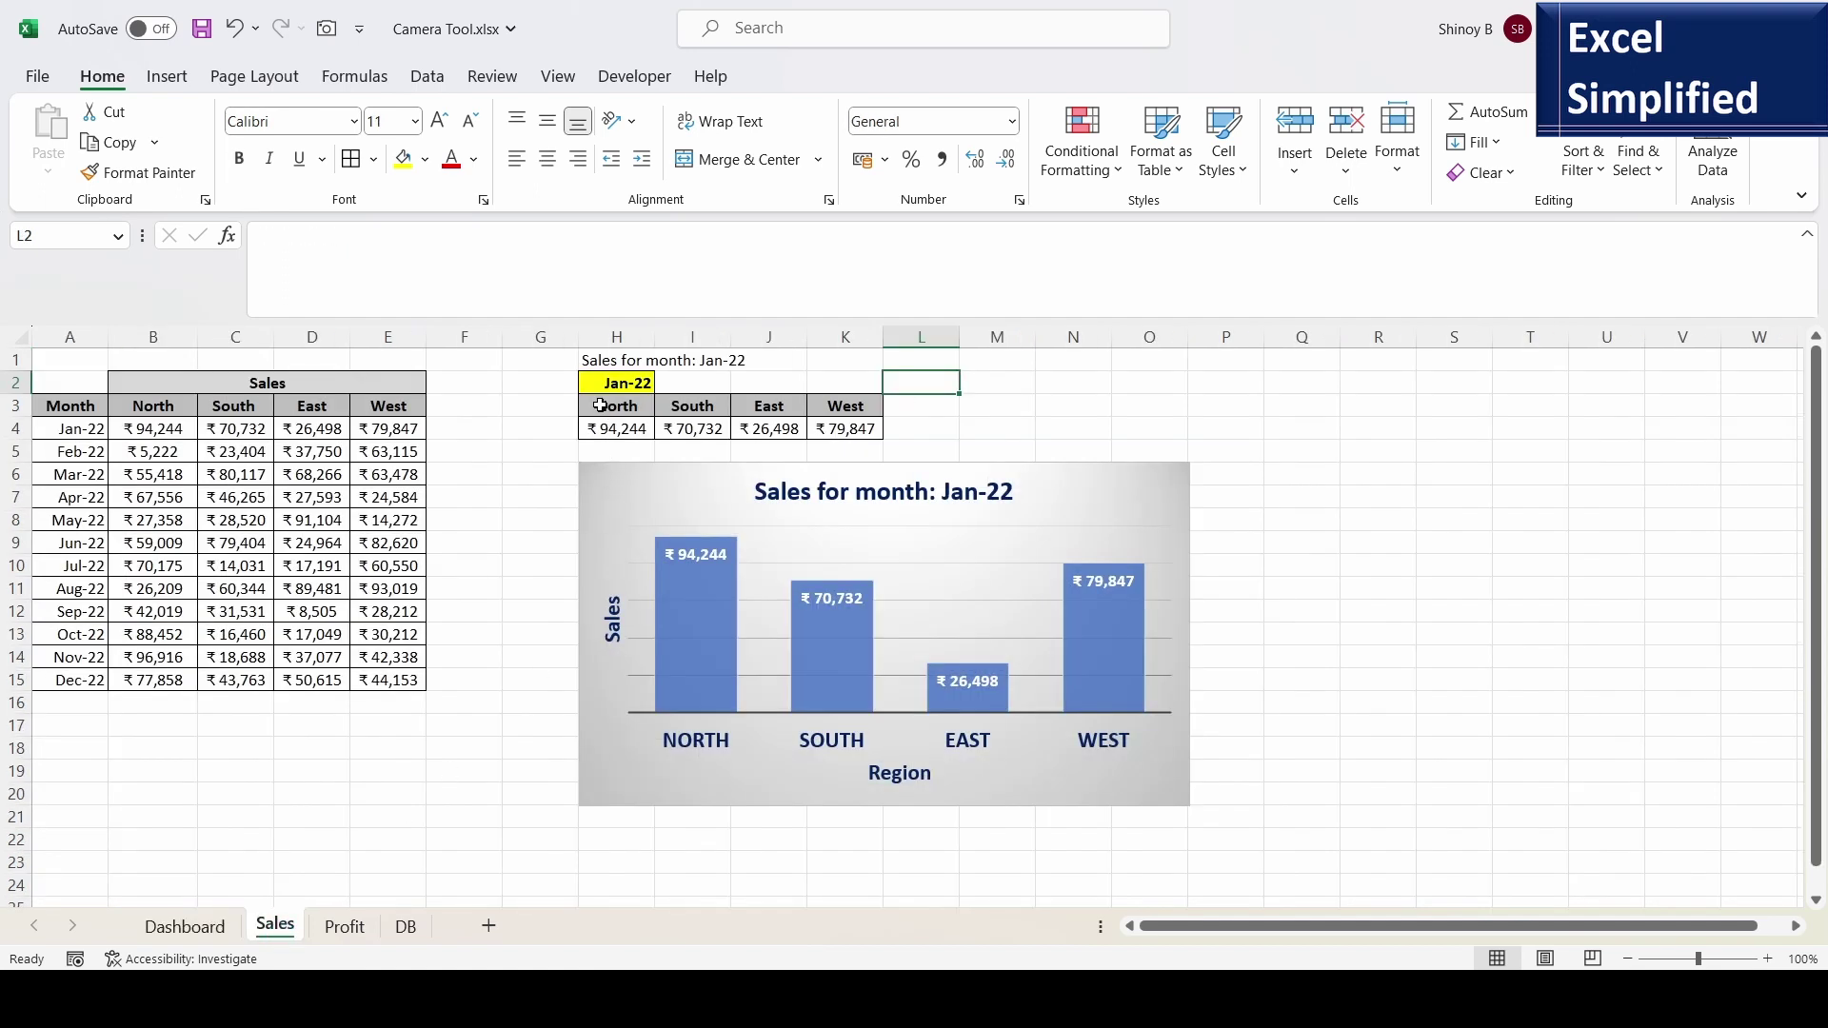
pyautogui.moveTo(595, 408); pyautogui.dragTo(829, 432)
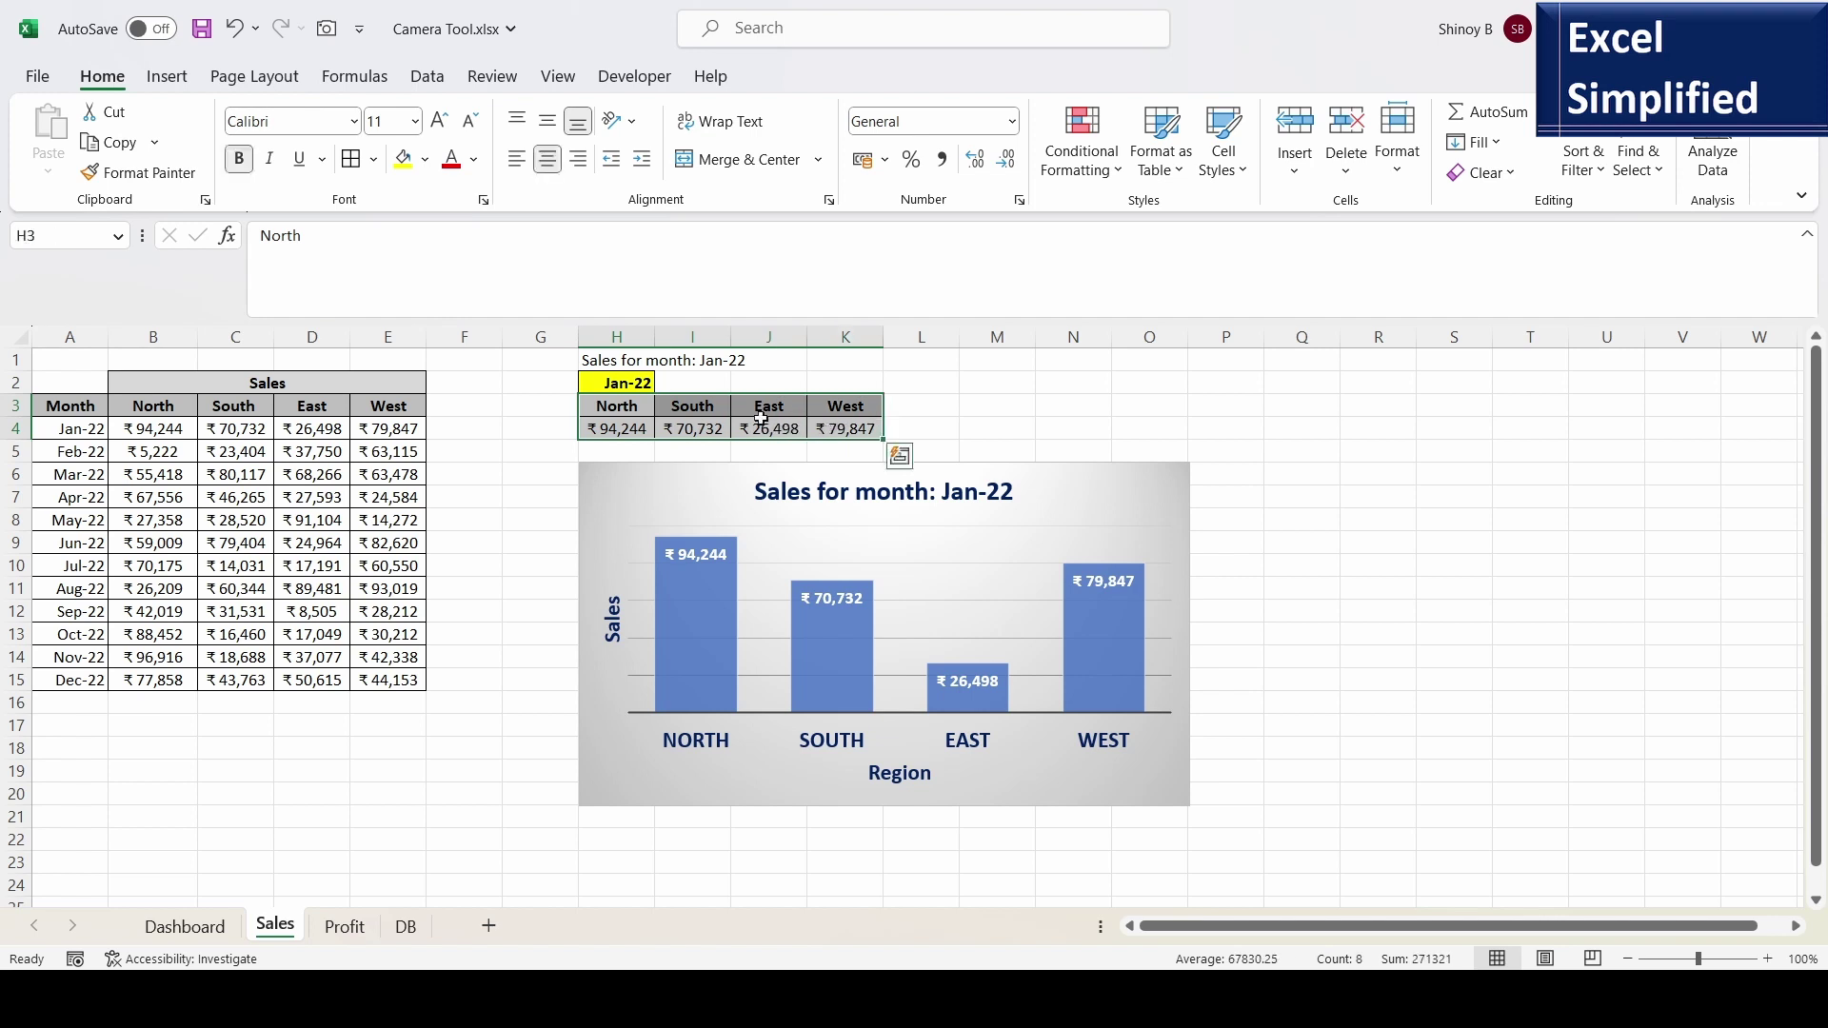
pyautogui.click(613, 403)
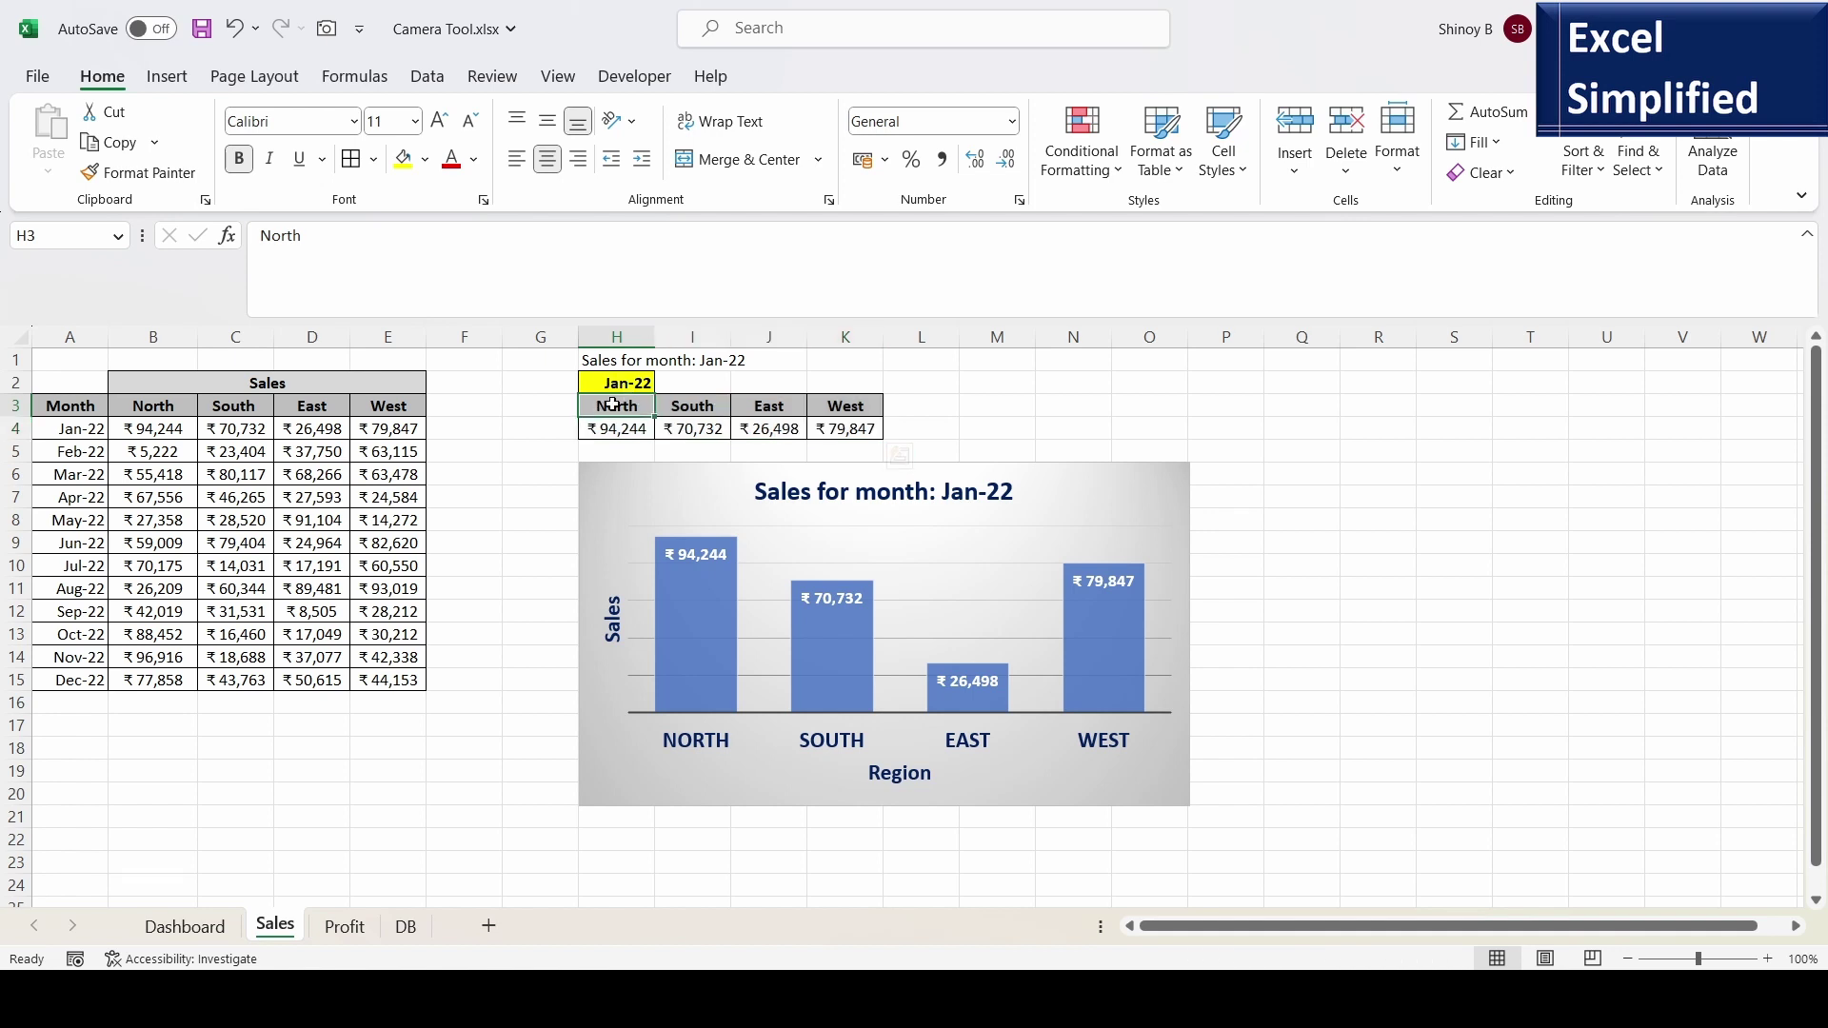
pyautogui.moveTo(599, 404); pyautogui.dragTo(843, 432)
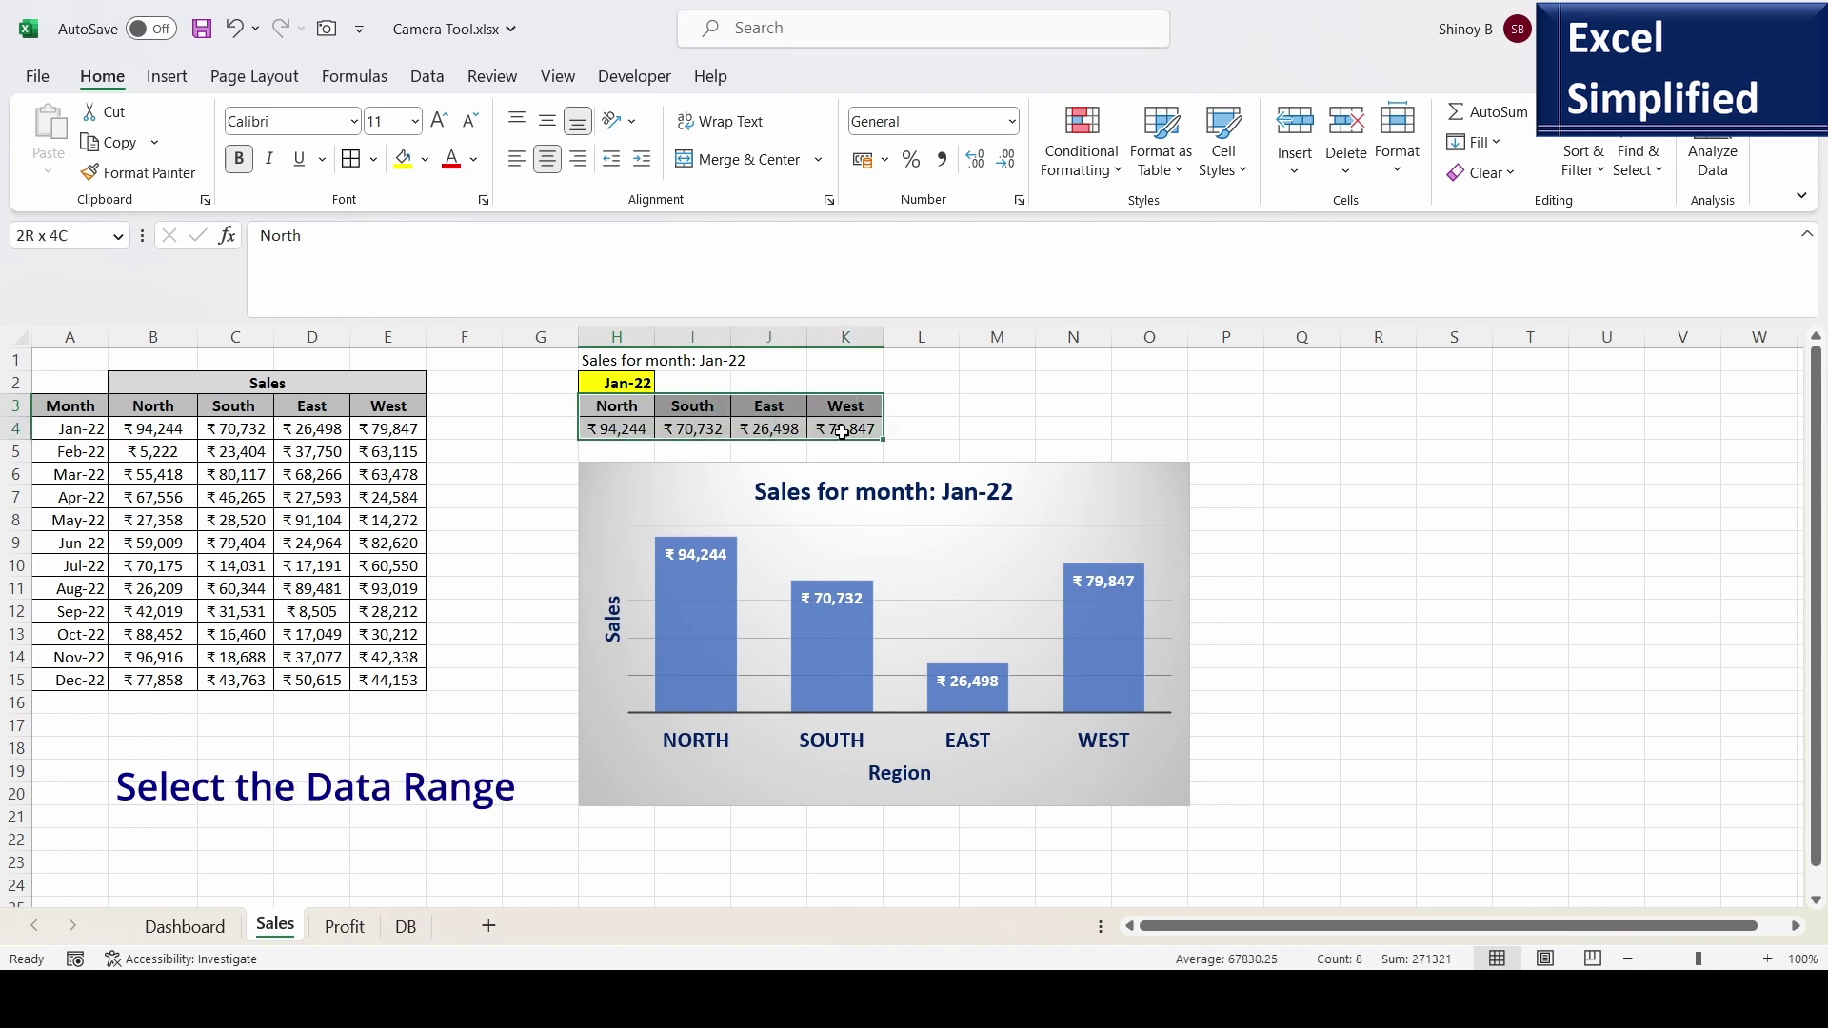
pyautogui.click(328, 30)
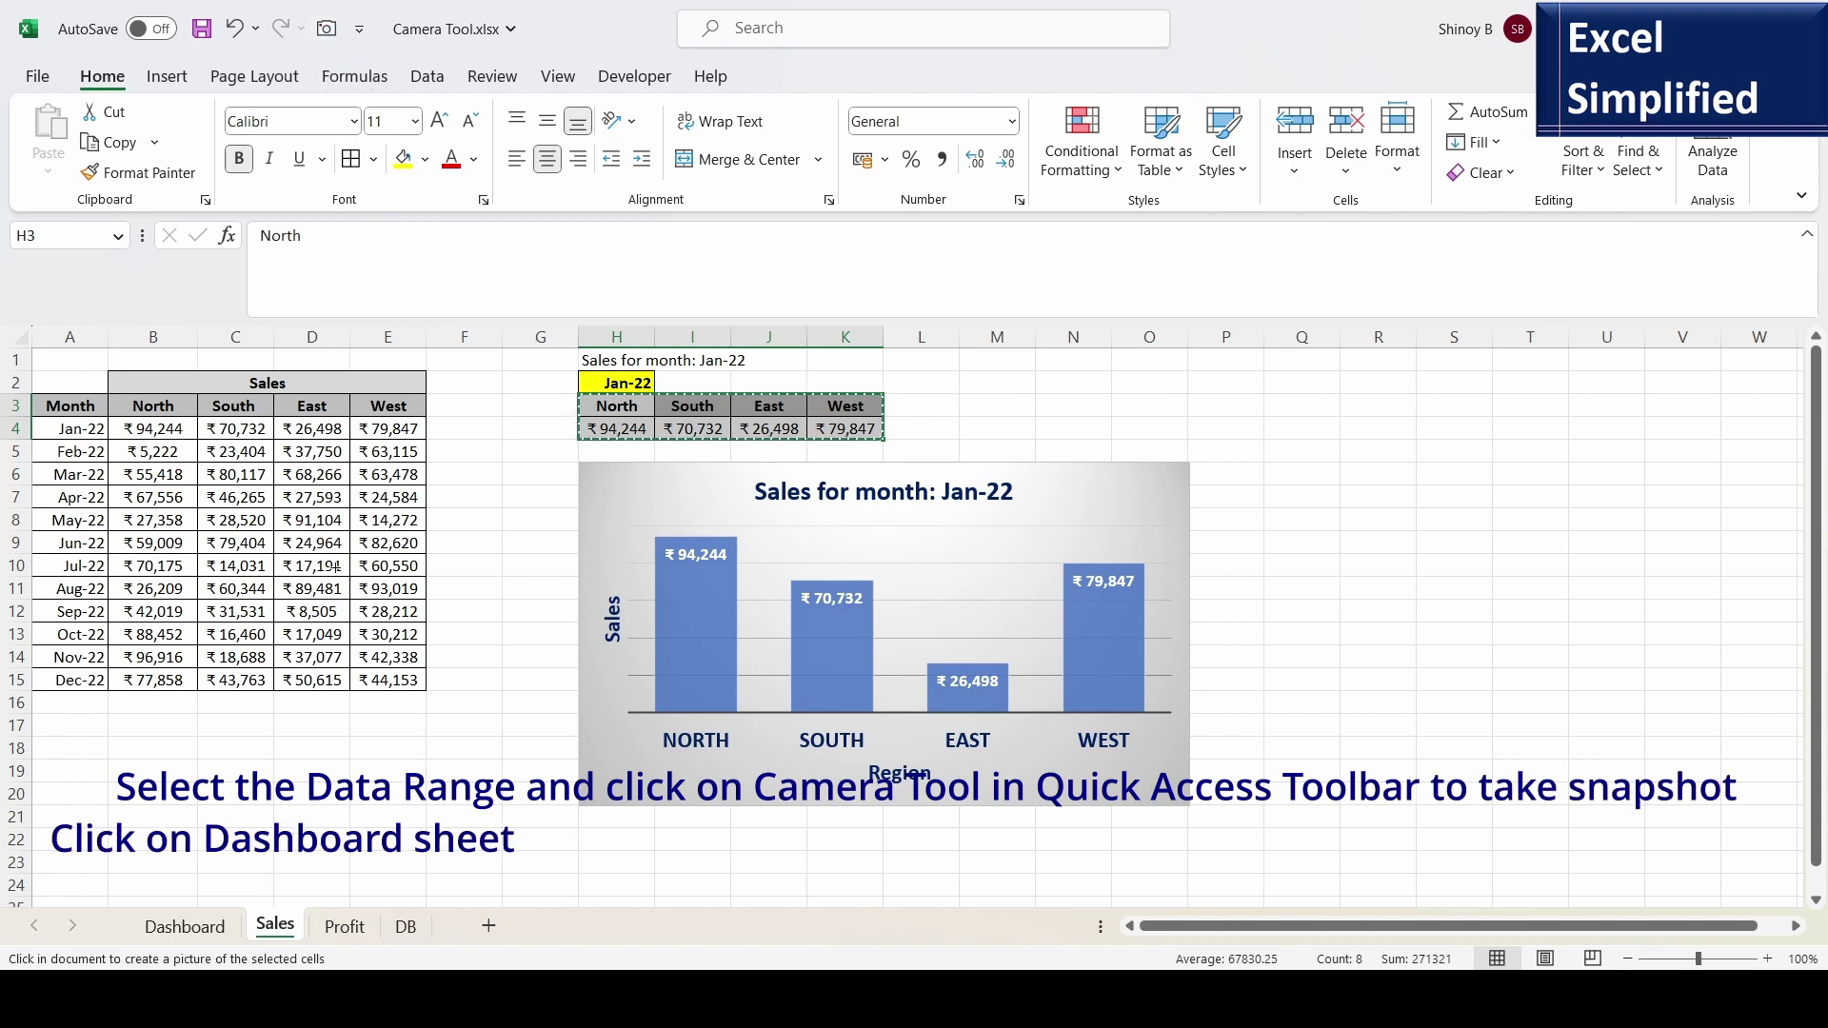
pyautogui.click(160, 927)
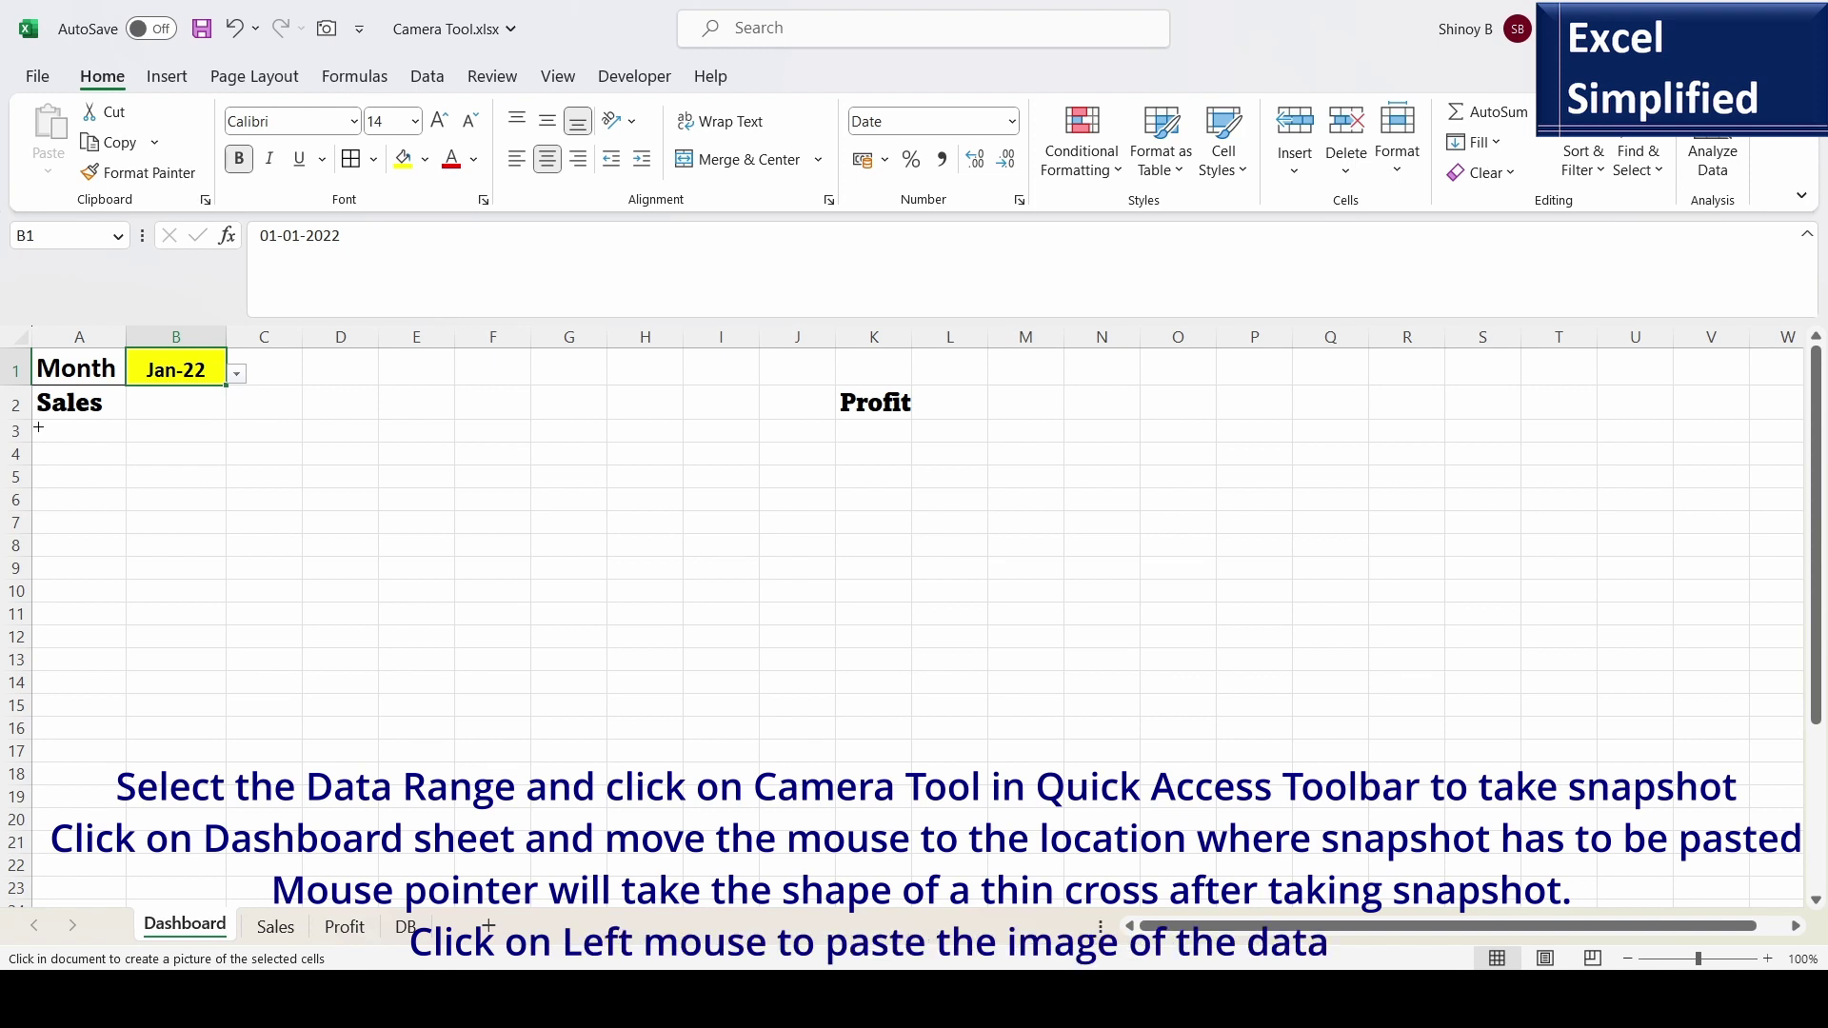
pyautogui.click(38, 427)
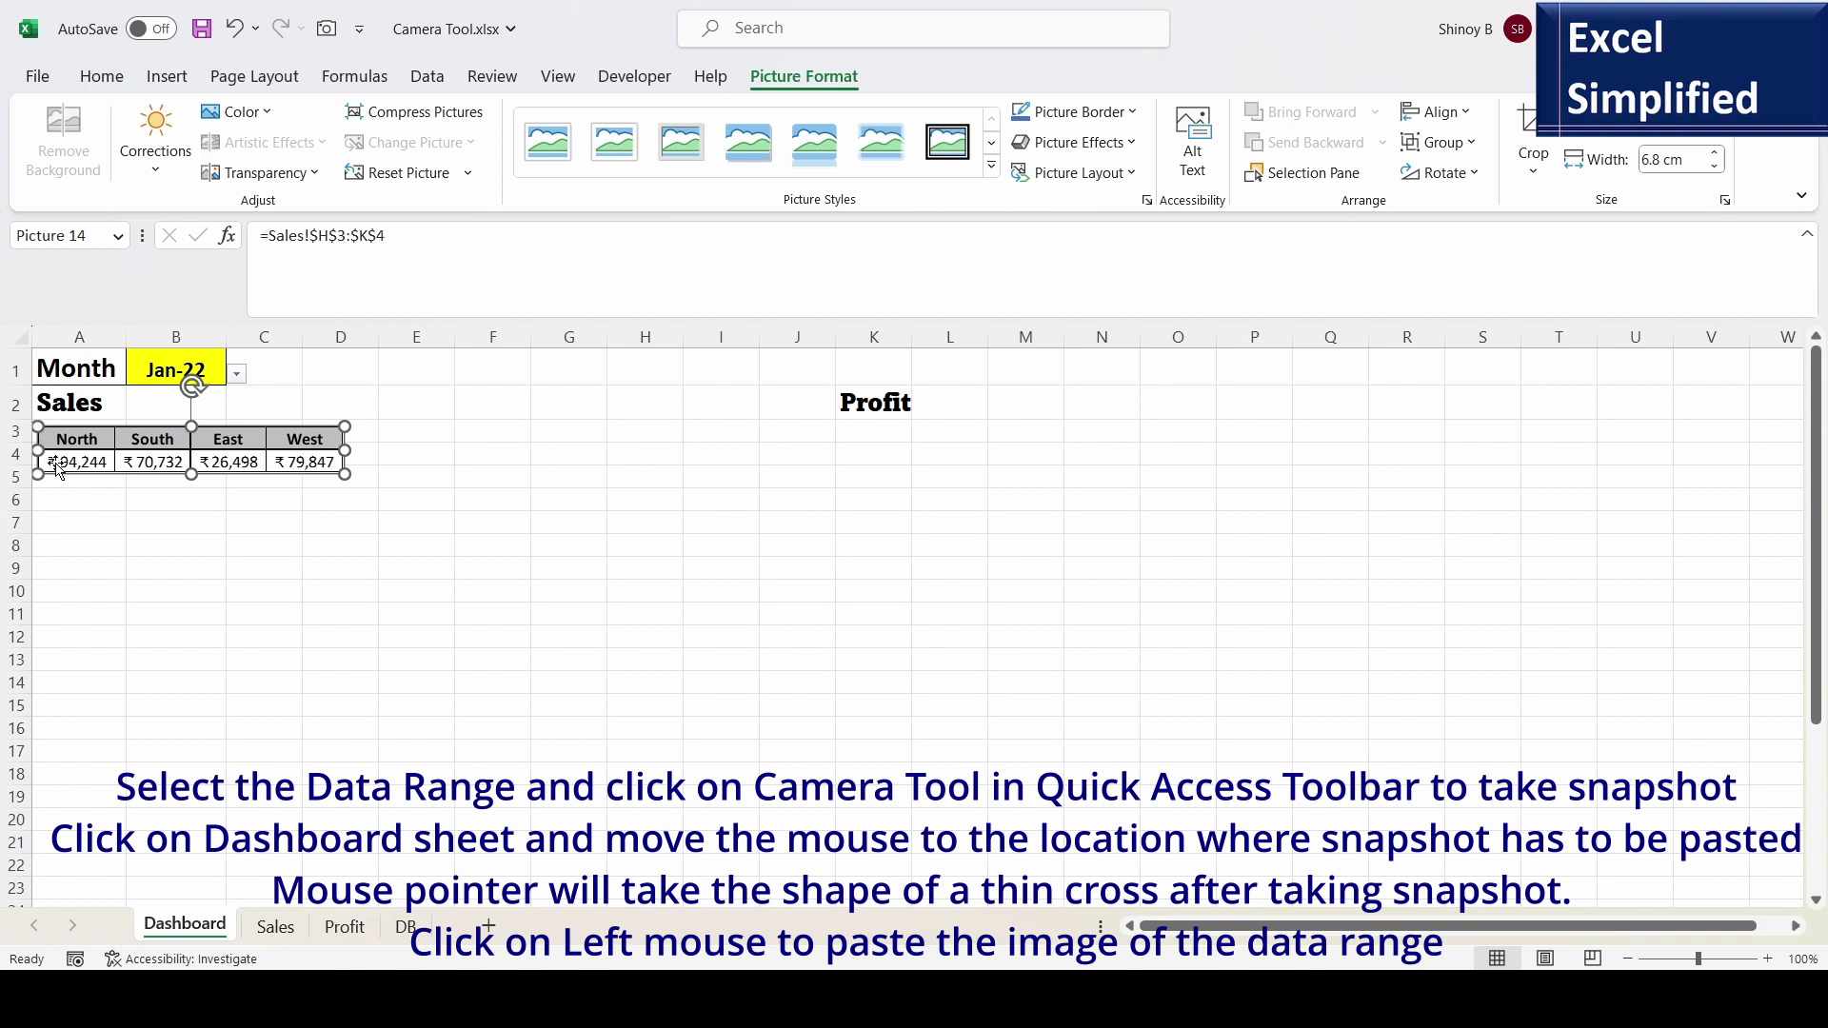
pyautogui.click(110, 518)
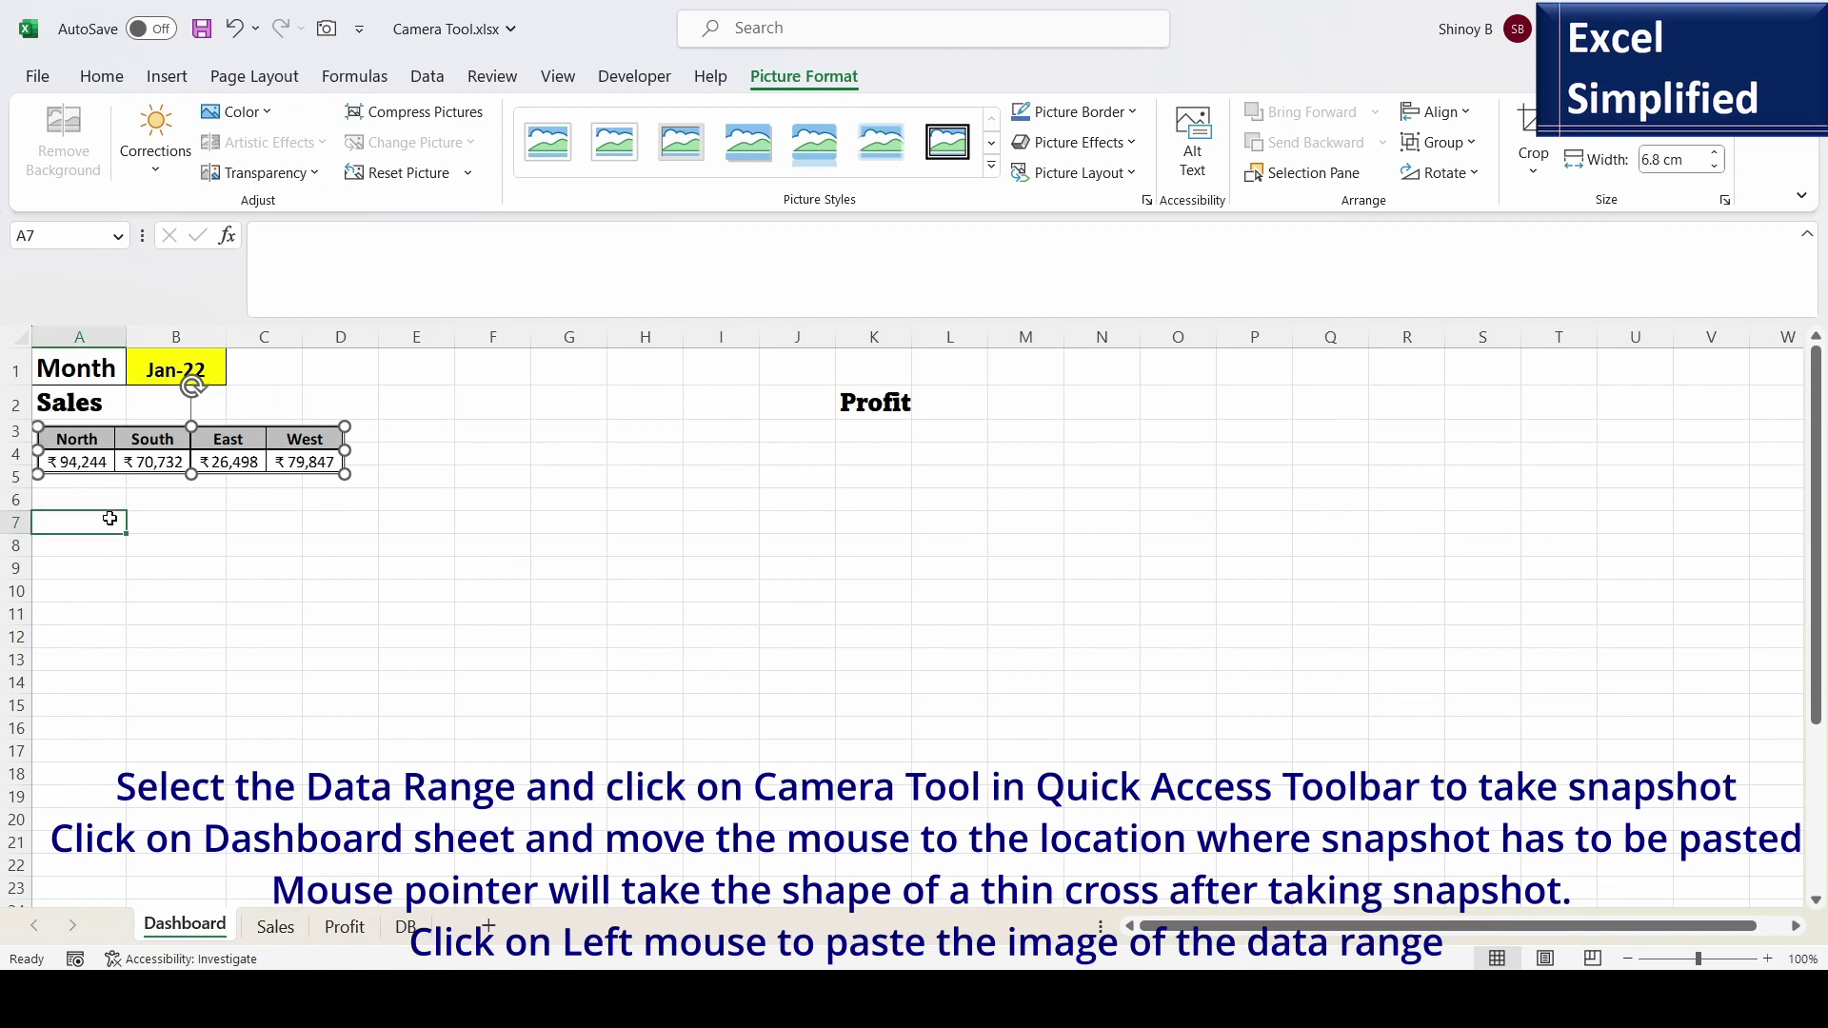
pyautogui.click(267, 430)
pyautogui.moveTo(193, 384); pyautogui.dragTo(226, 392)
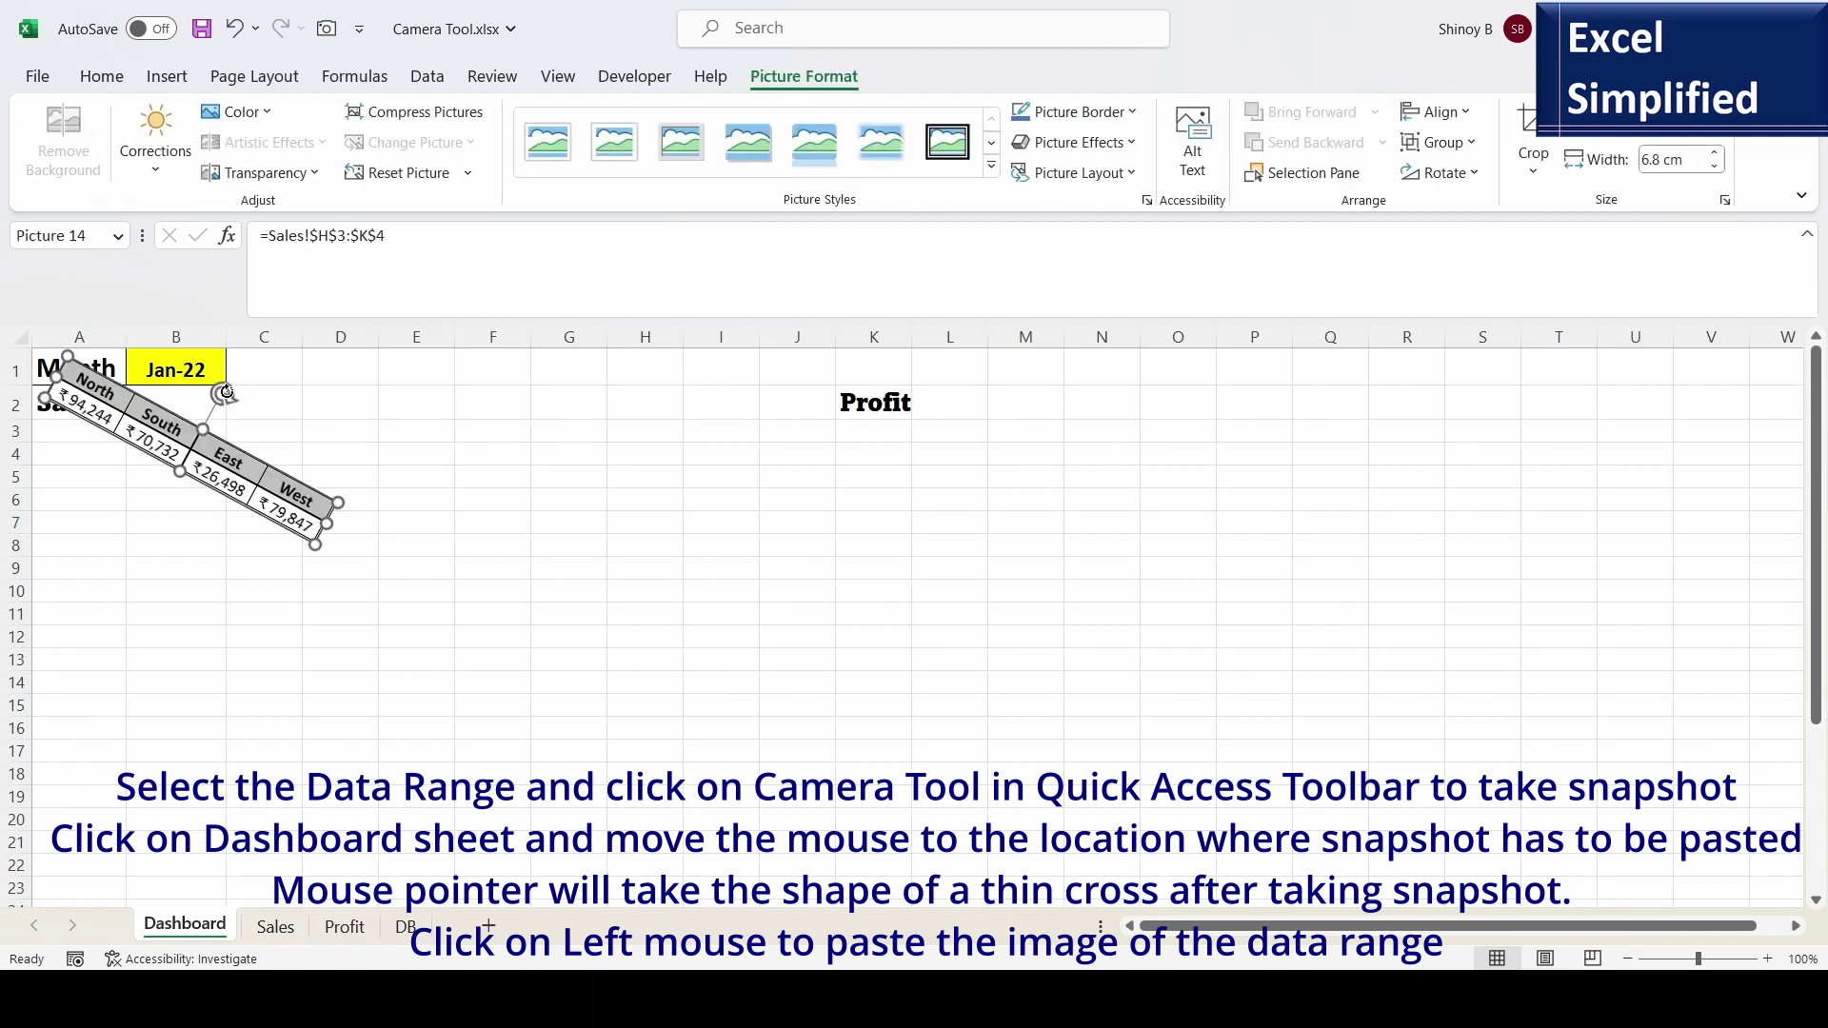
pyautogui.hotkey('ctrl', 'z')
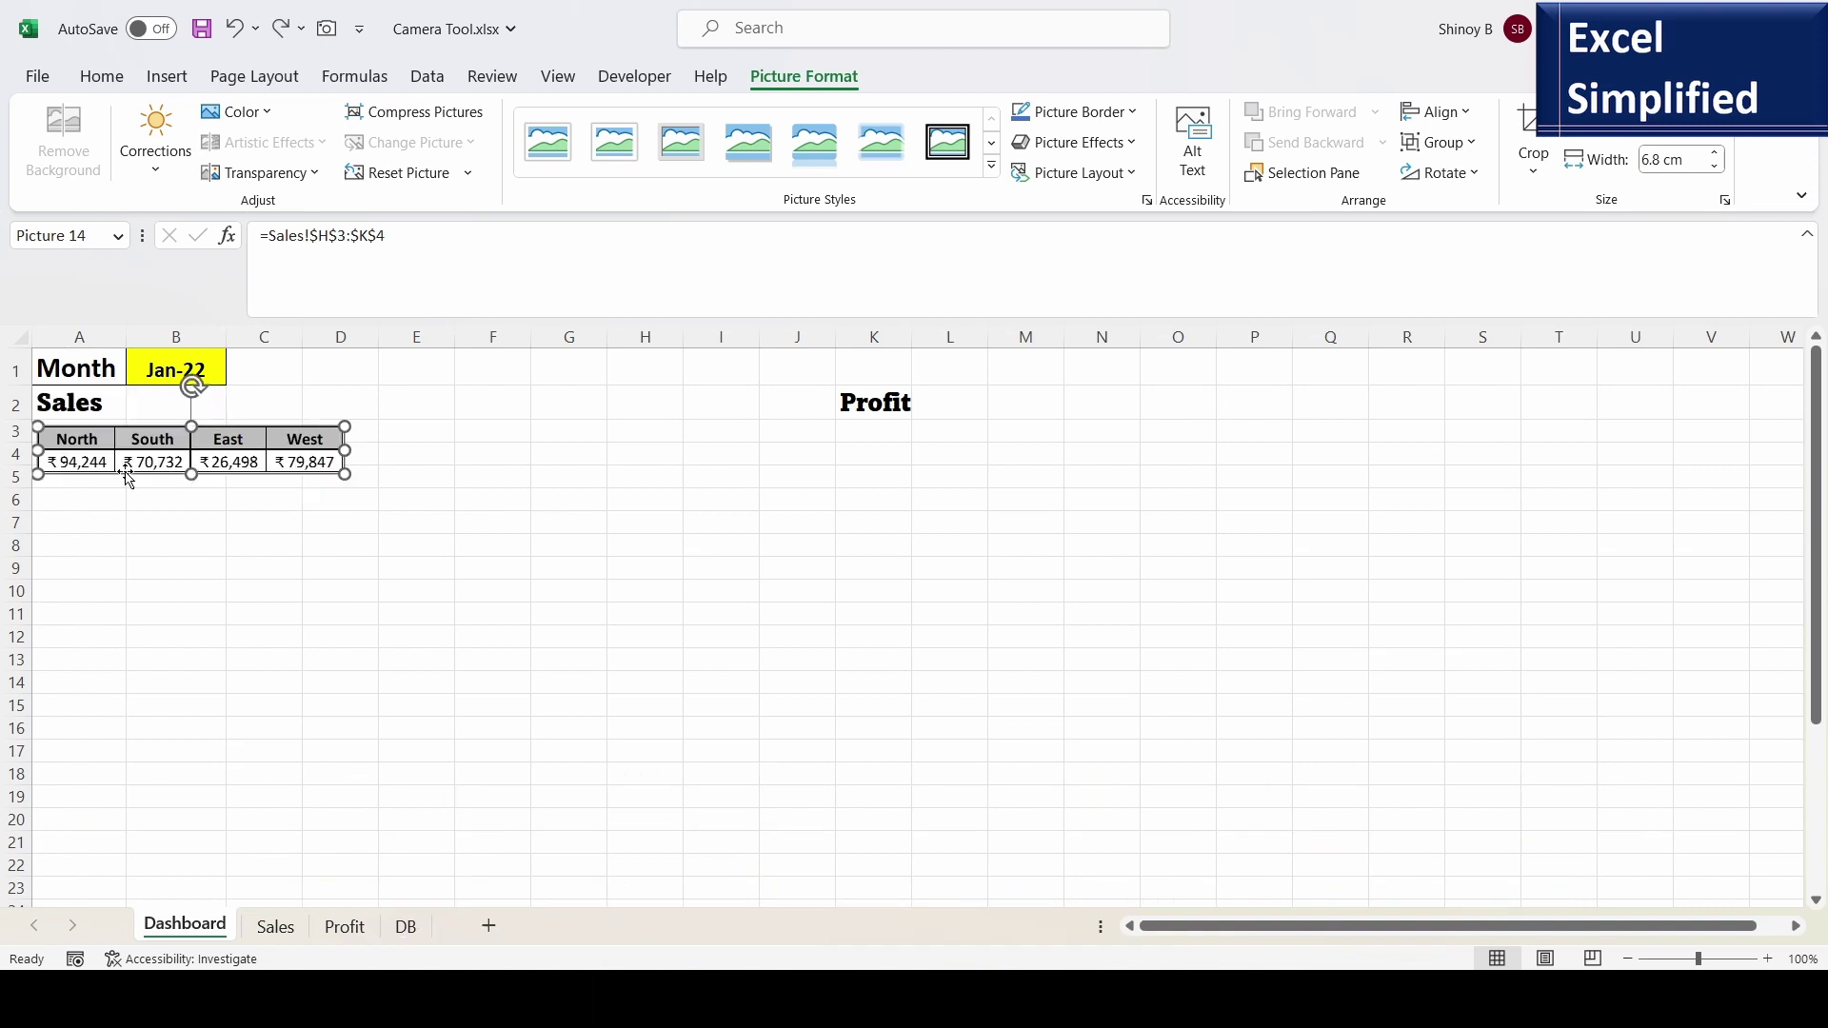
# - Test the sales table snapshot by setting the dashboard month in cell B1 to Feb-22 and finally to May-22
pyautogui.click(159, 368)
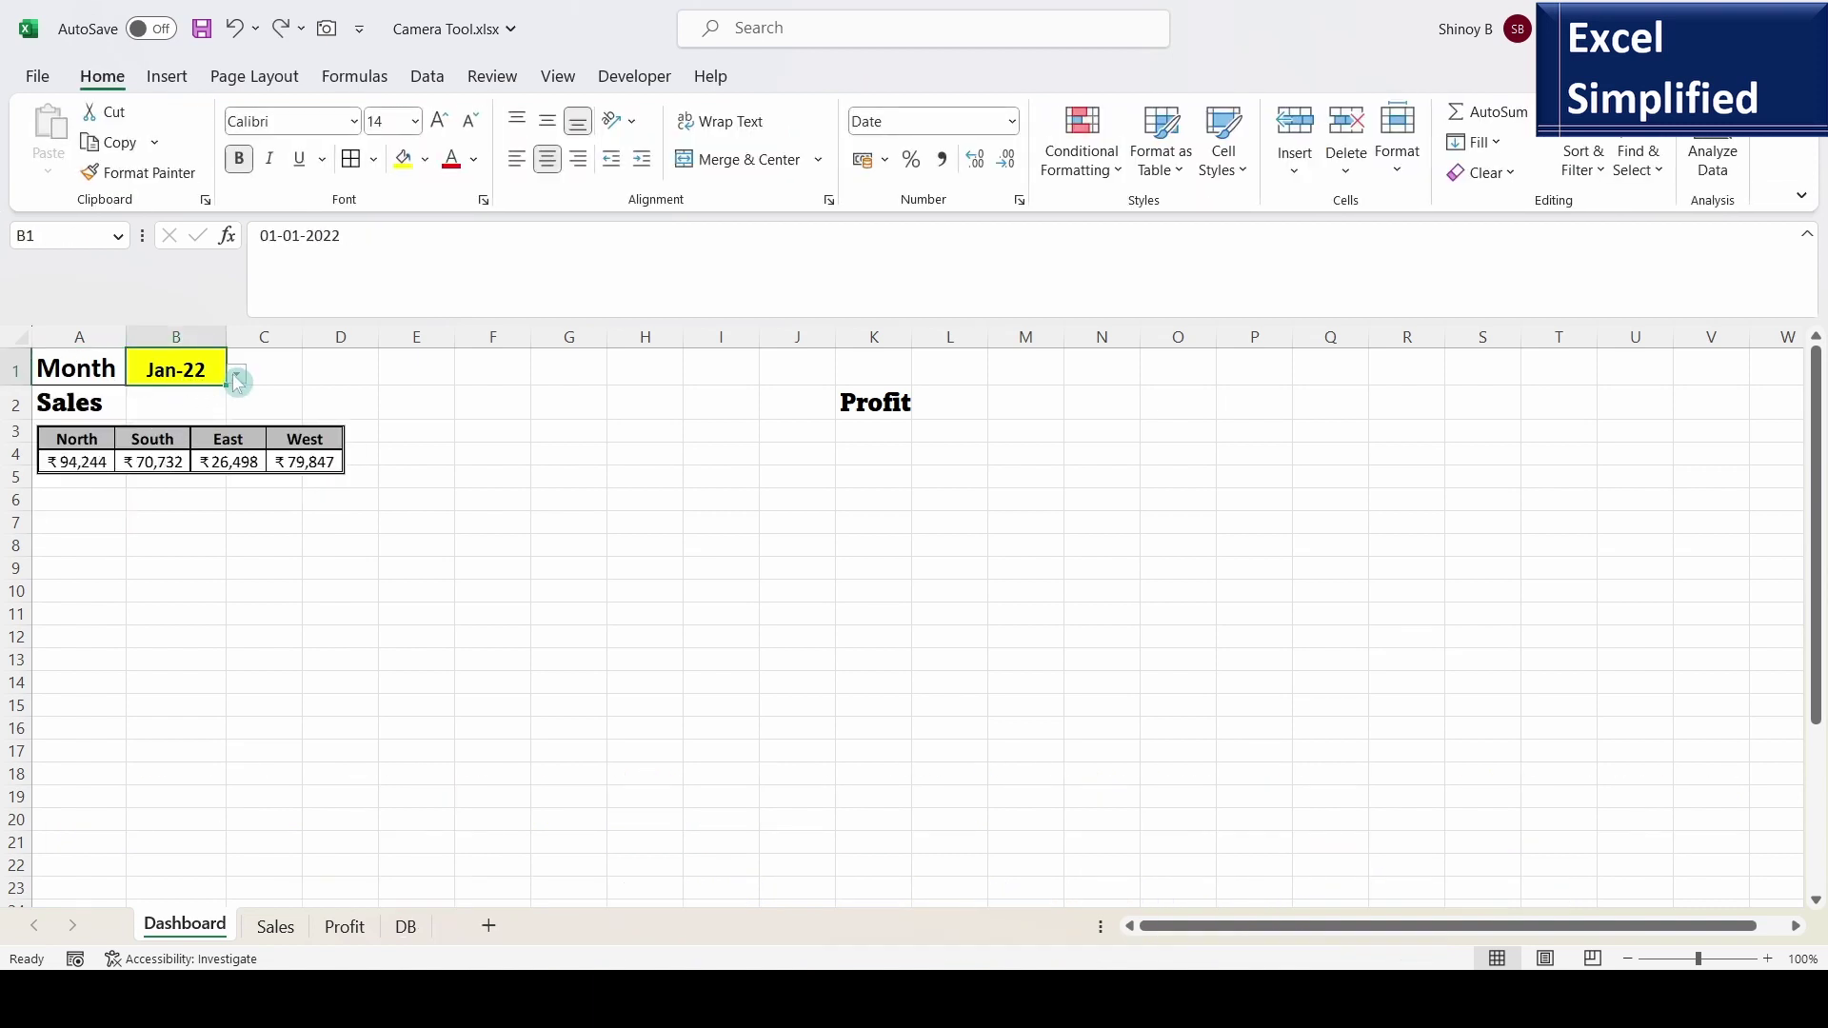
pyautogui.click(235, 376)
pyautogui.click(200, 410)
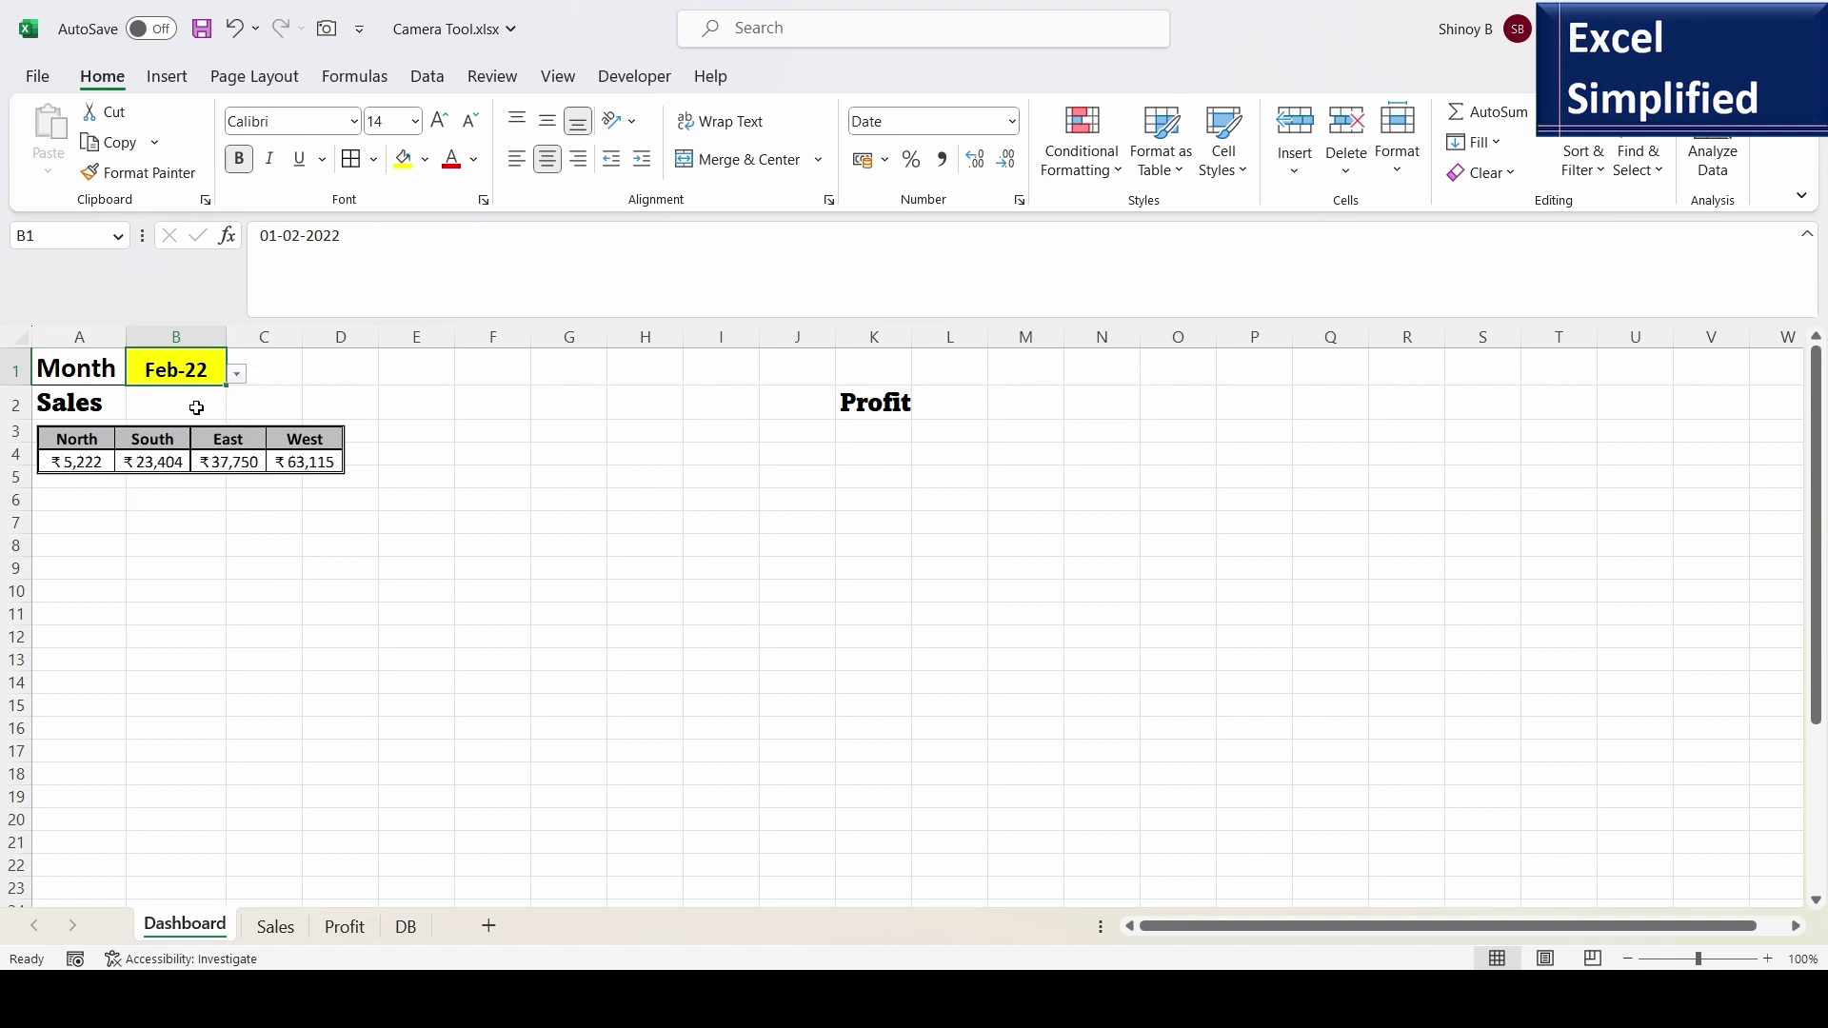
pyautogui.click(236, 374)
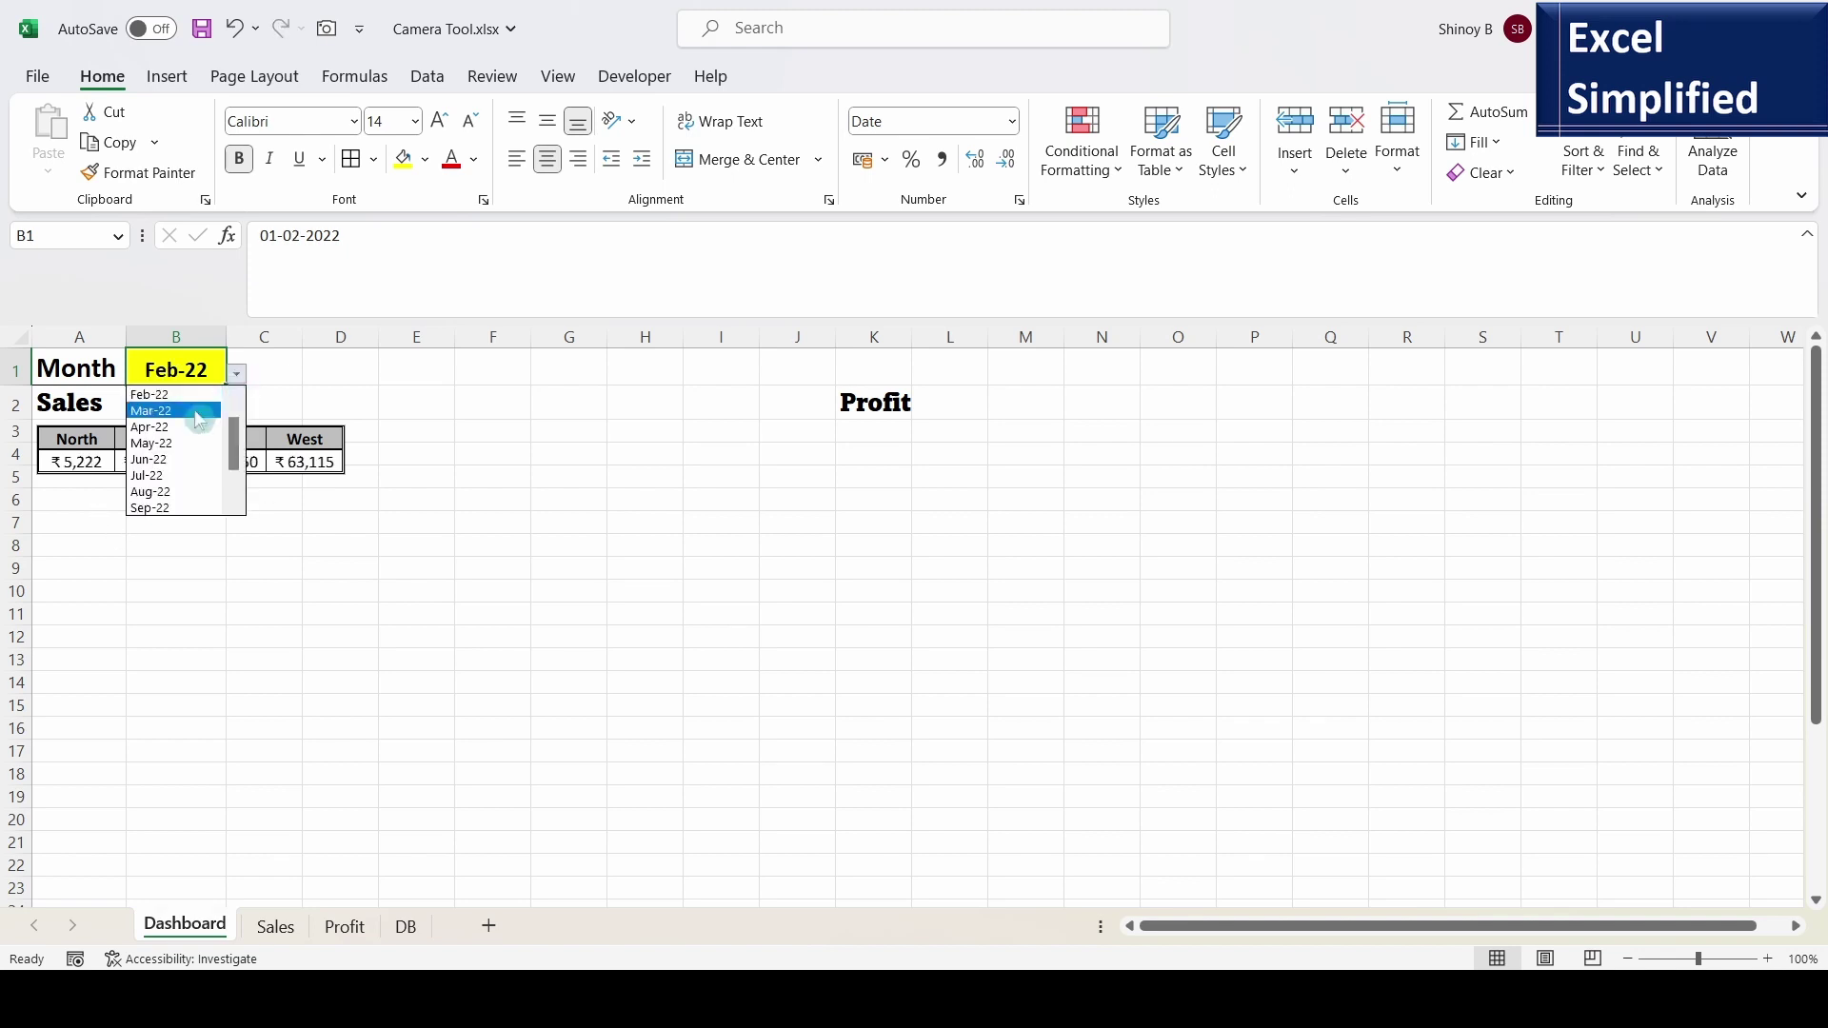
pyautogui.click(194, 444)
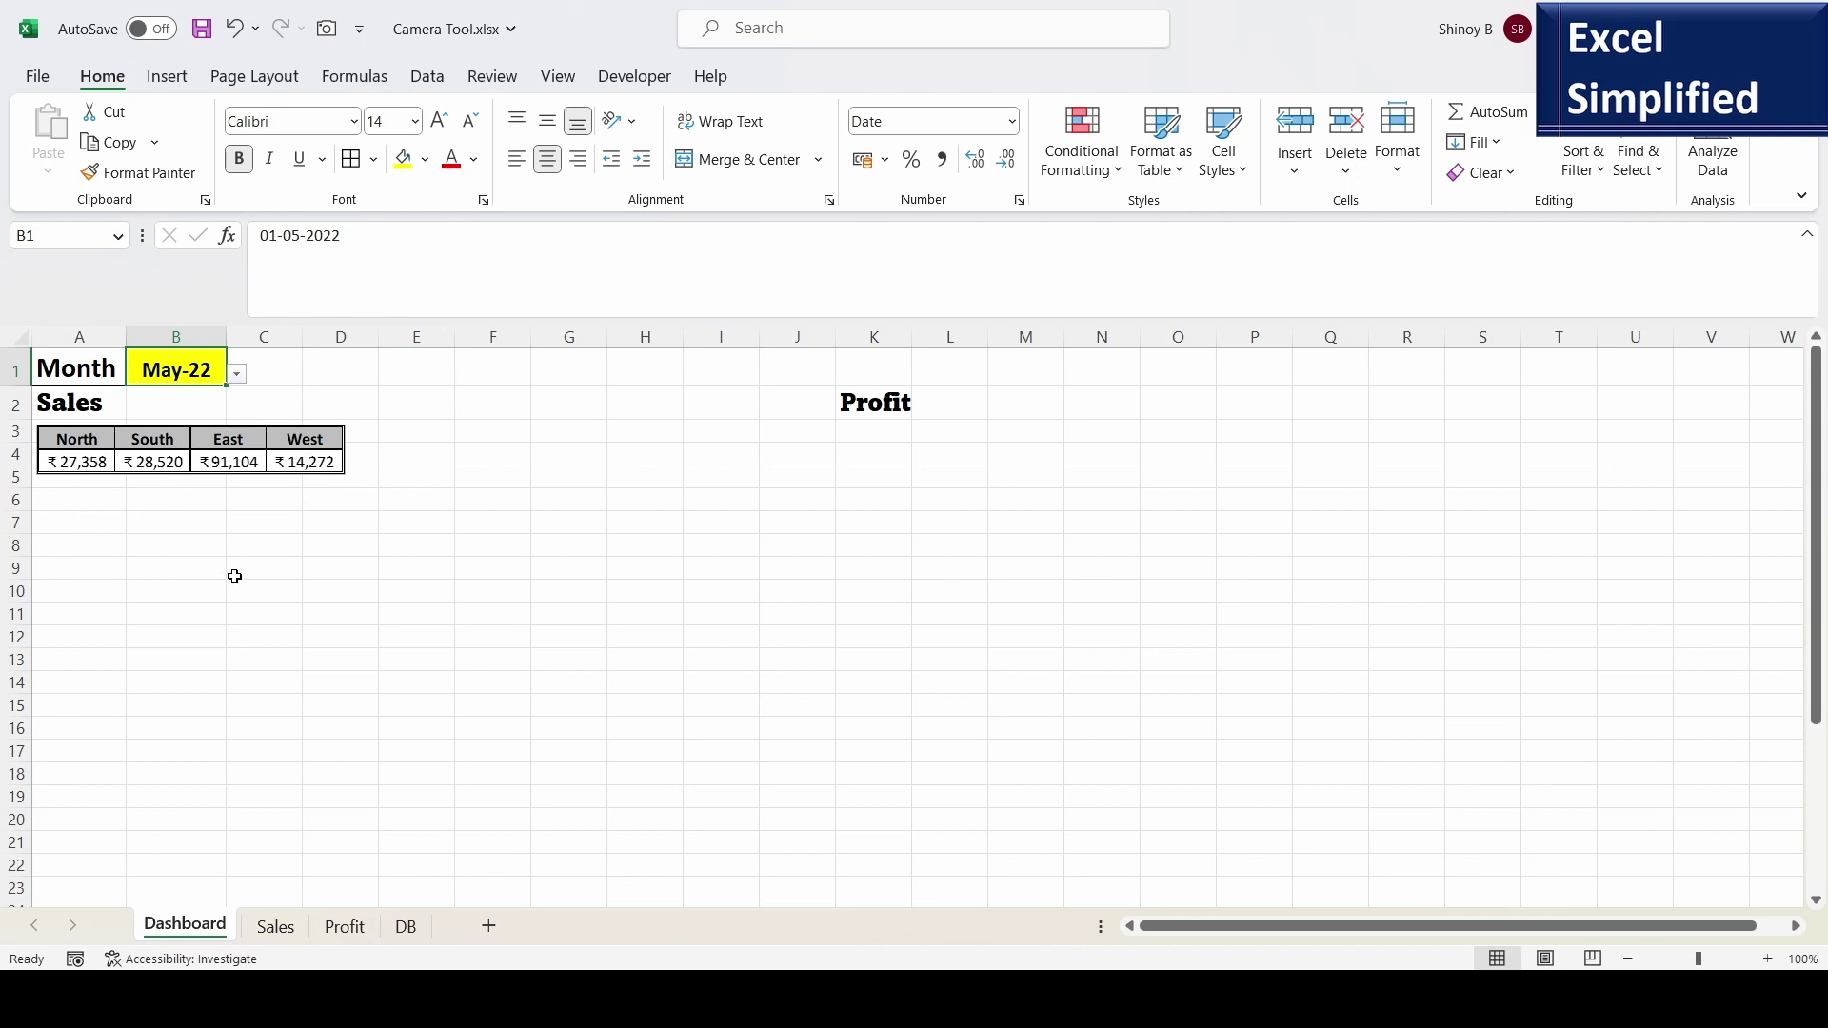
# - Capture cells H6:O20 behind the Sales sheet's chart with the Camera tool and place the snapshot below the sales table snapshot on the Dashboard sheet
pyautogui.click(275, 927)
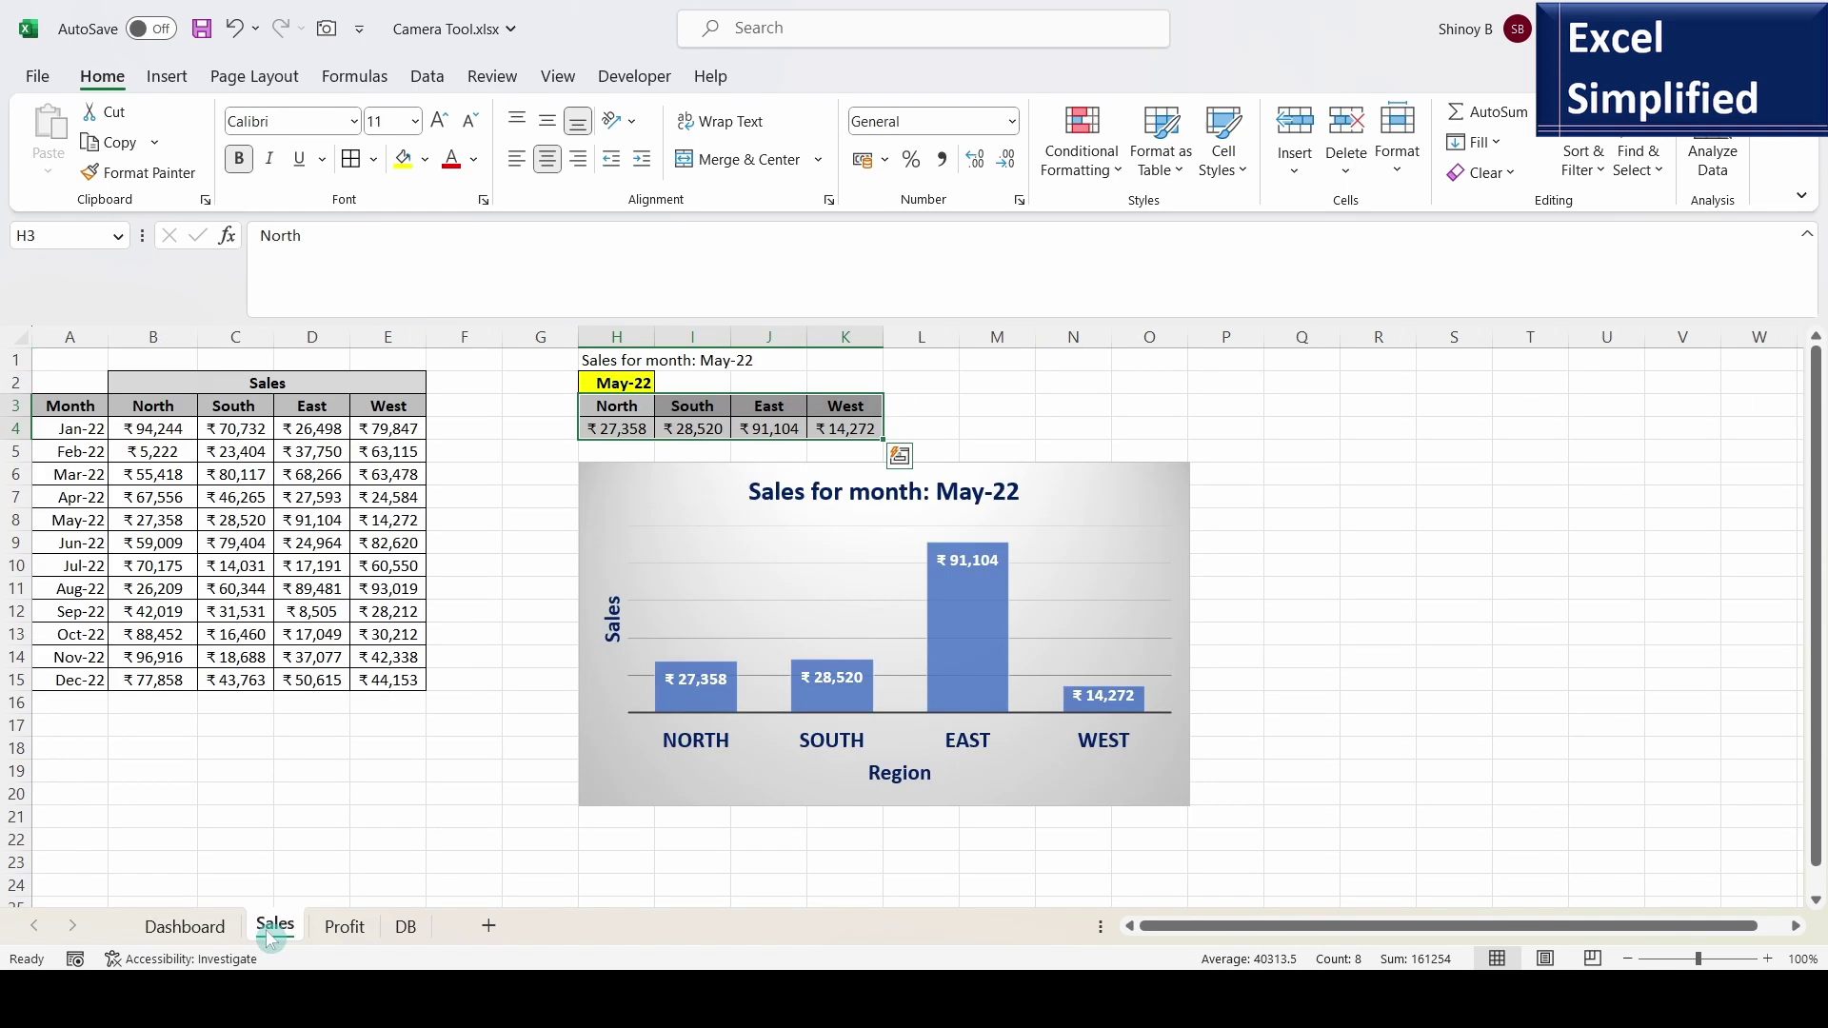
pyautogui.click(657, 467)
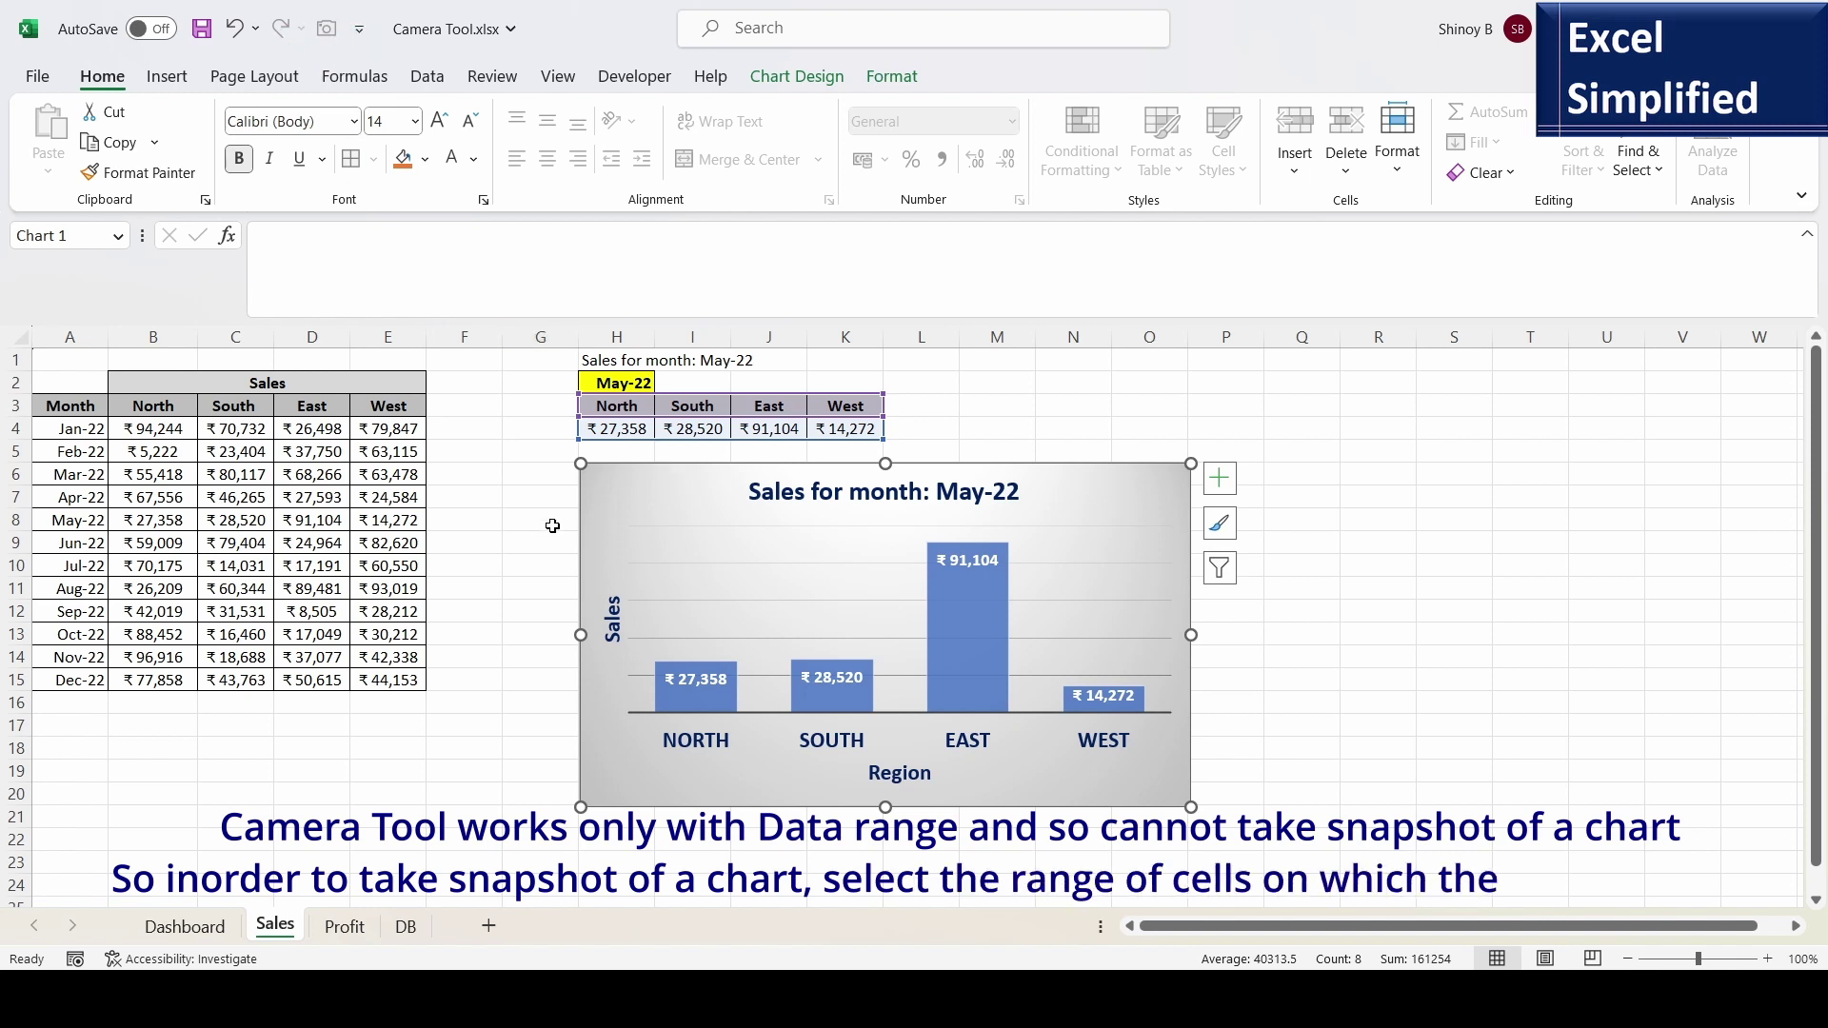
pyautogui.click(530, 477)
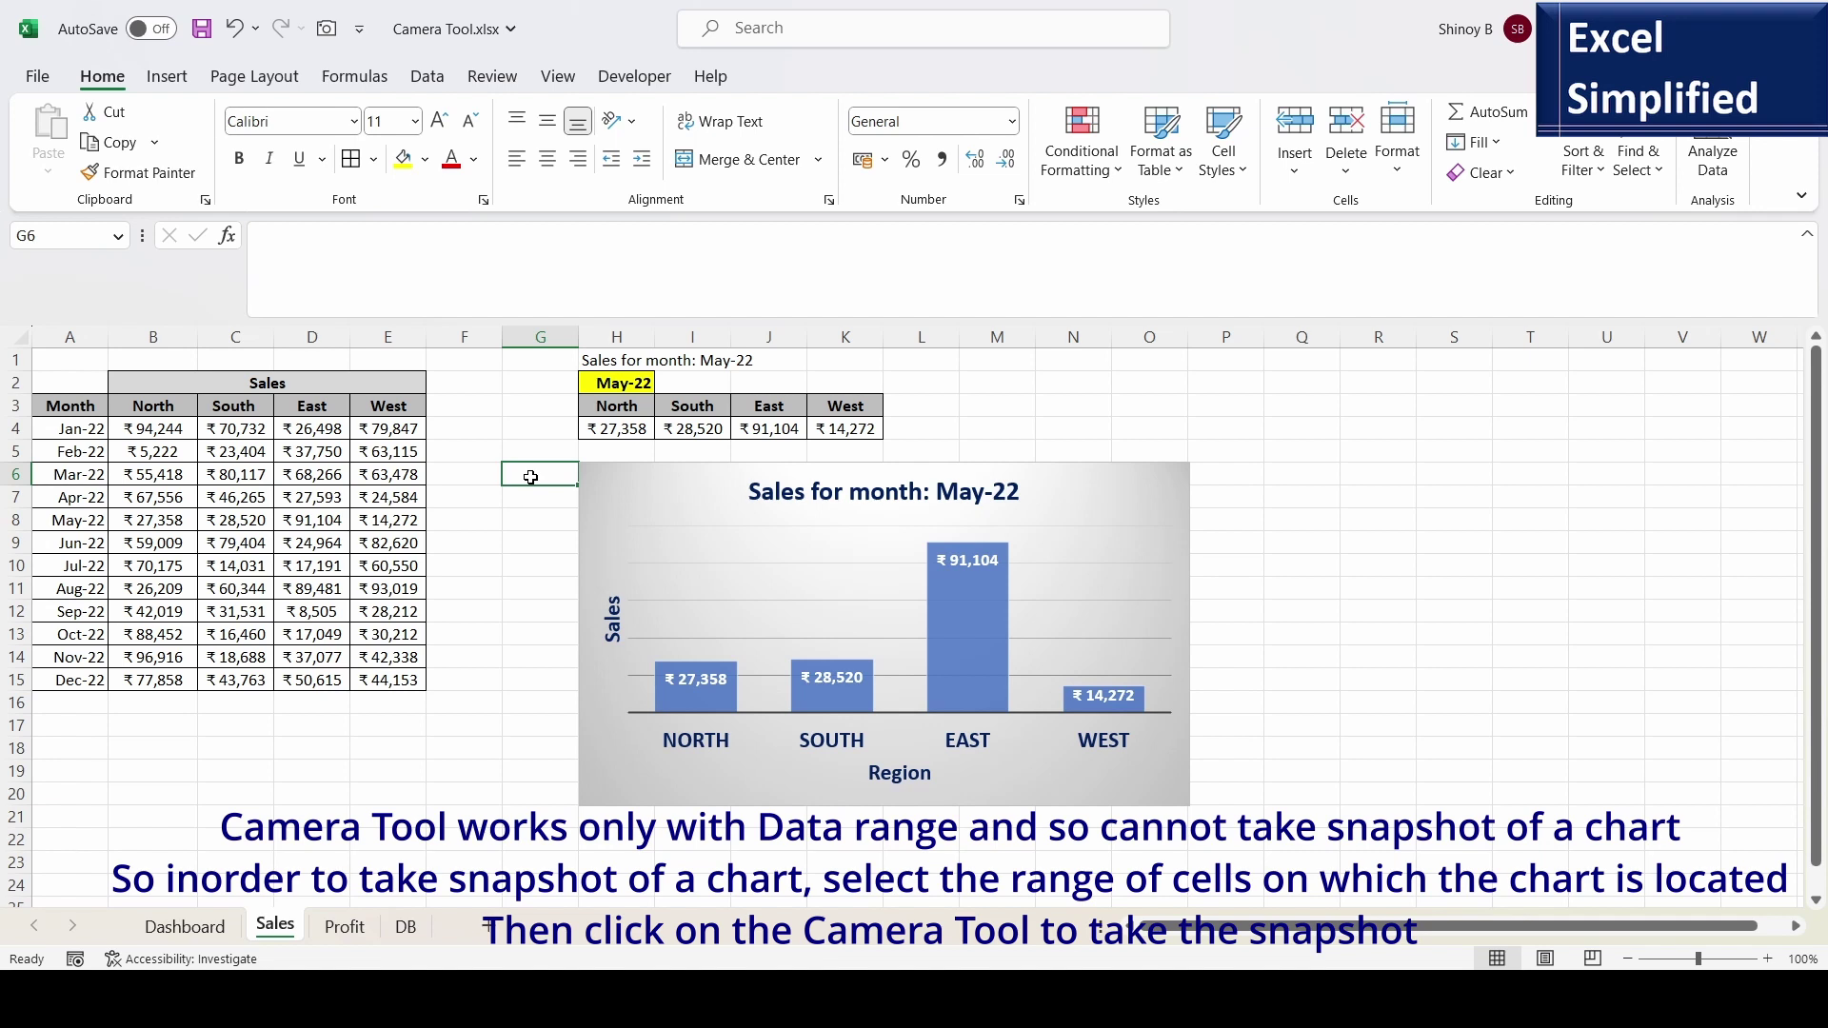
pyautogui.press('Right')
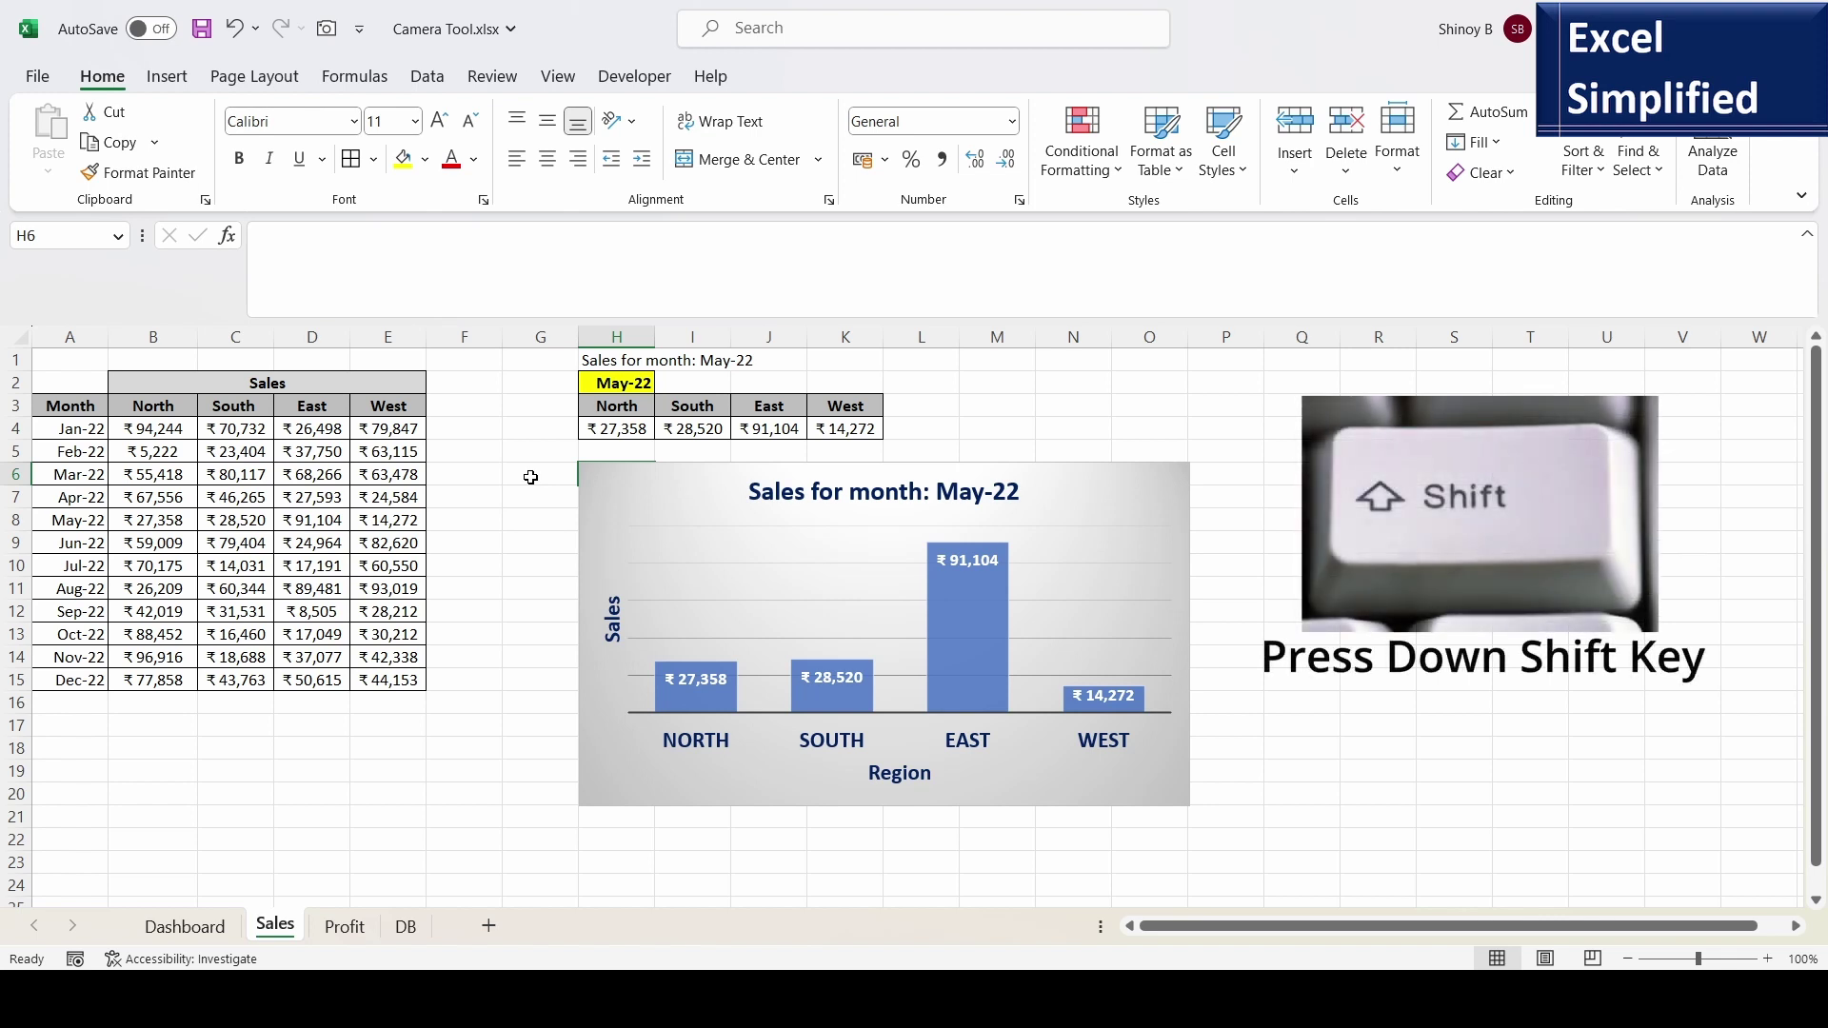
pyautogui.hotkey('shift', 'Down')
pyautogui.hotkey('shift', 'Down')
pyautogui.hotkey('shift', 'Down')
pyautogui.hotkey('shift', 'Down')
pyautogui.hotkey('shift', 'Down')
pyautogui.hotkey('shift', 'Down')
pyautogui.hotkey('shift', 'Down')
pyautogui.hotkey('shift', 'Down')
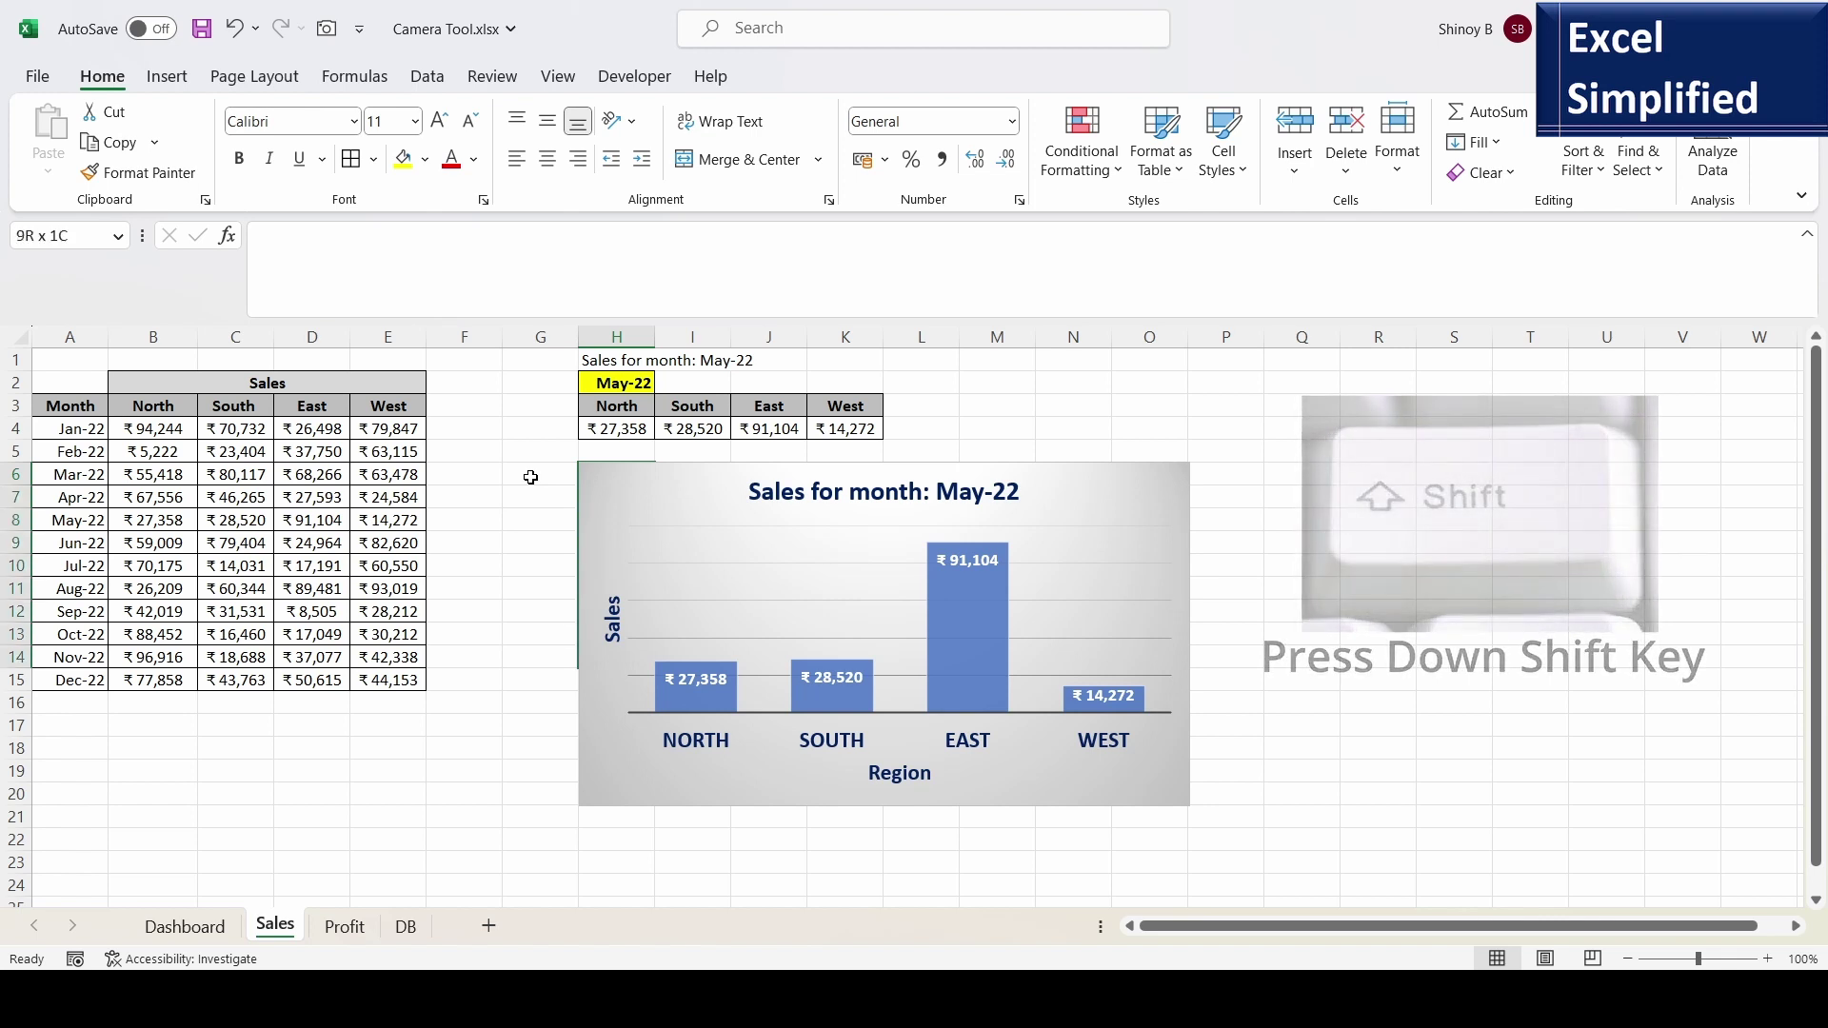
pyautogui.hotkey('shift', 'Down')
pyautogui.hotkey('shift', 'Down')
pyautogui.hotkey('shift', 'Down')
pyautogui.hotkey('shift', 'Down')
pyautogui.hotkey('shift', 'Down')
pyautogui.hotkey('shift', 'Down')
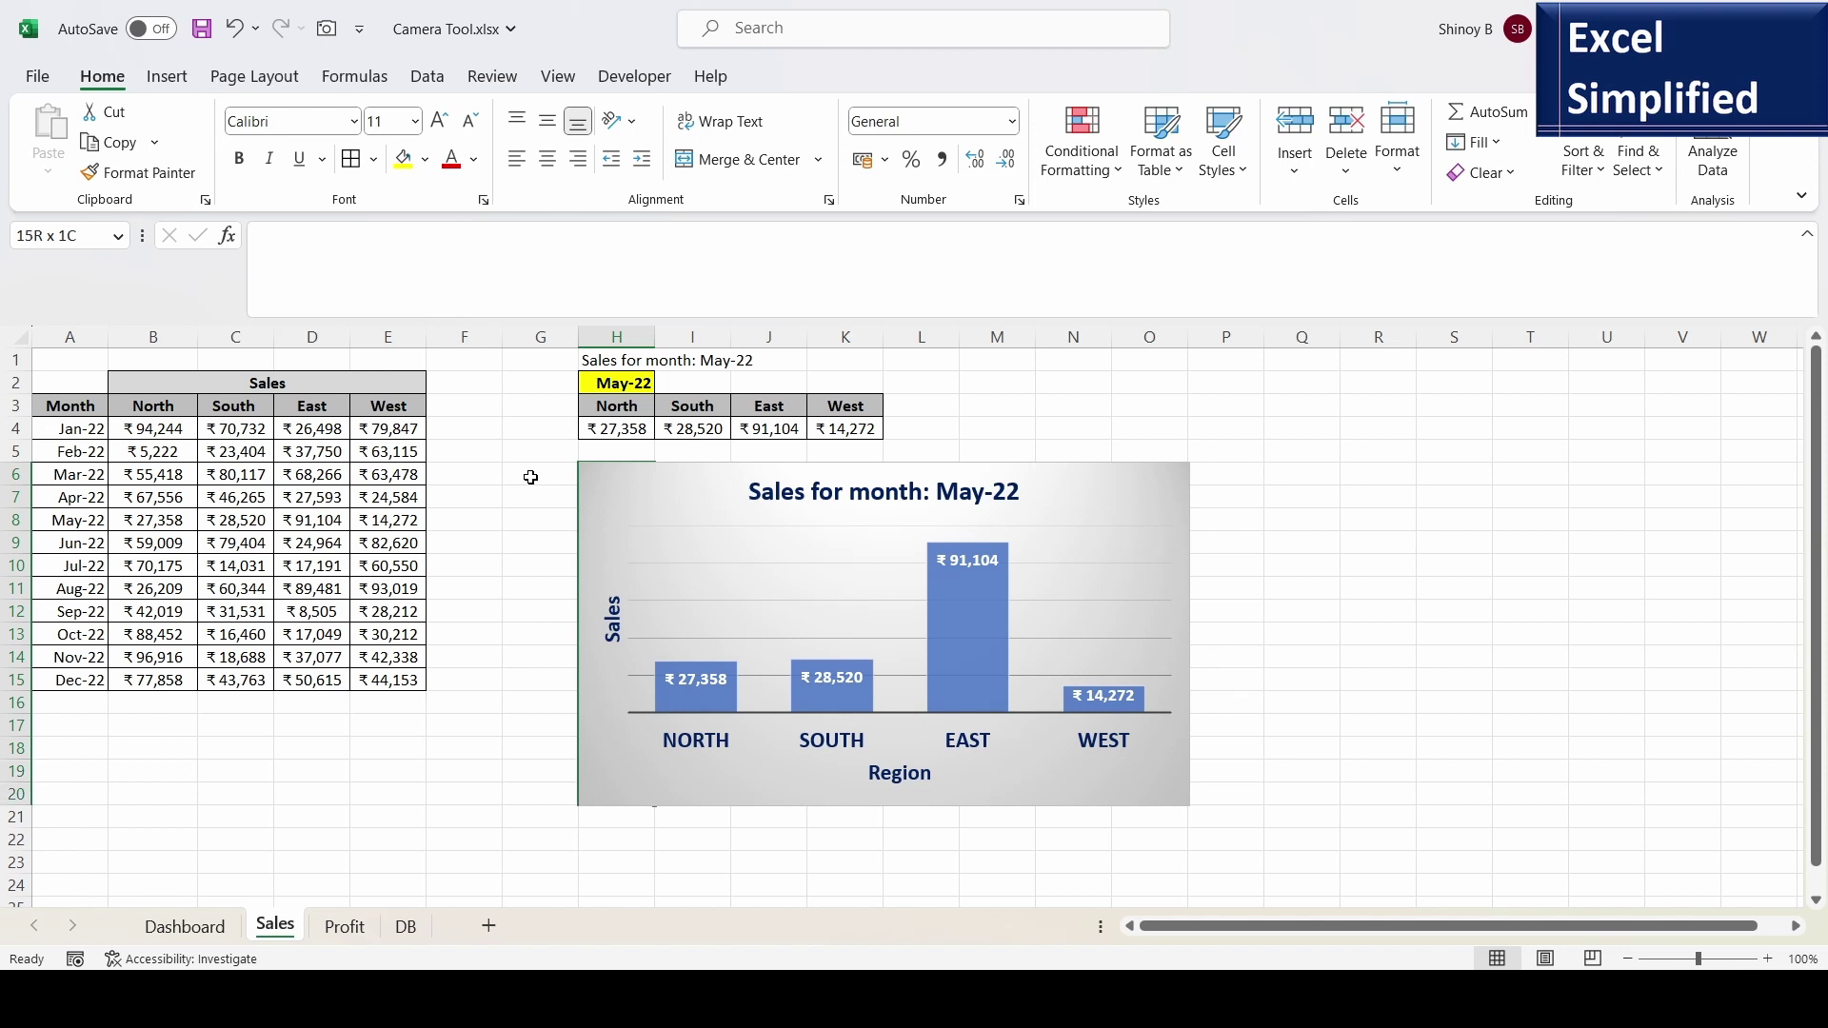
pyautogui.hotkey('shift', 'Right')
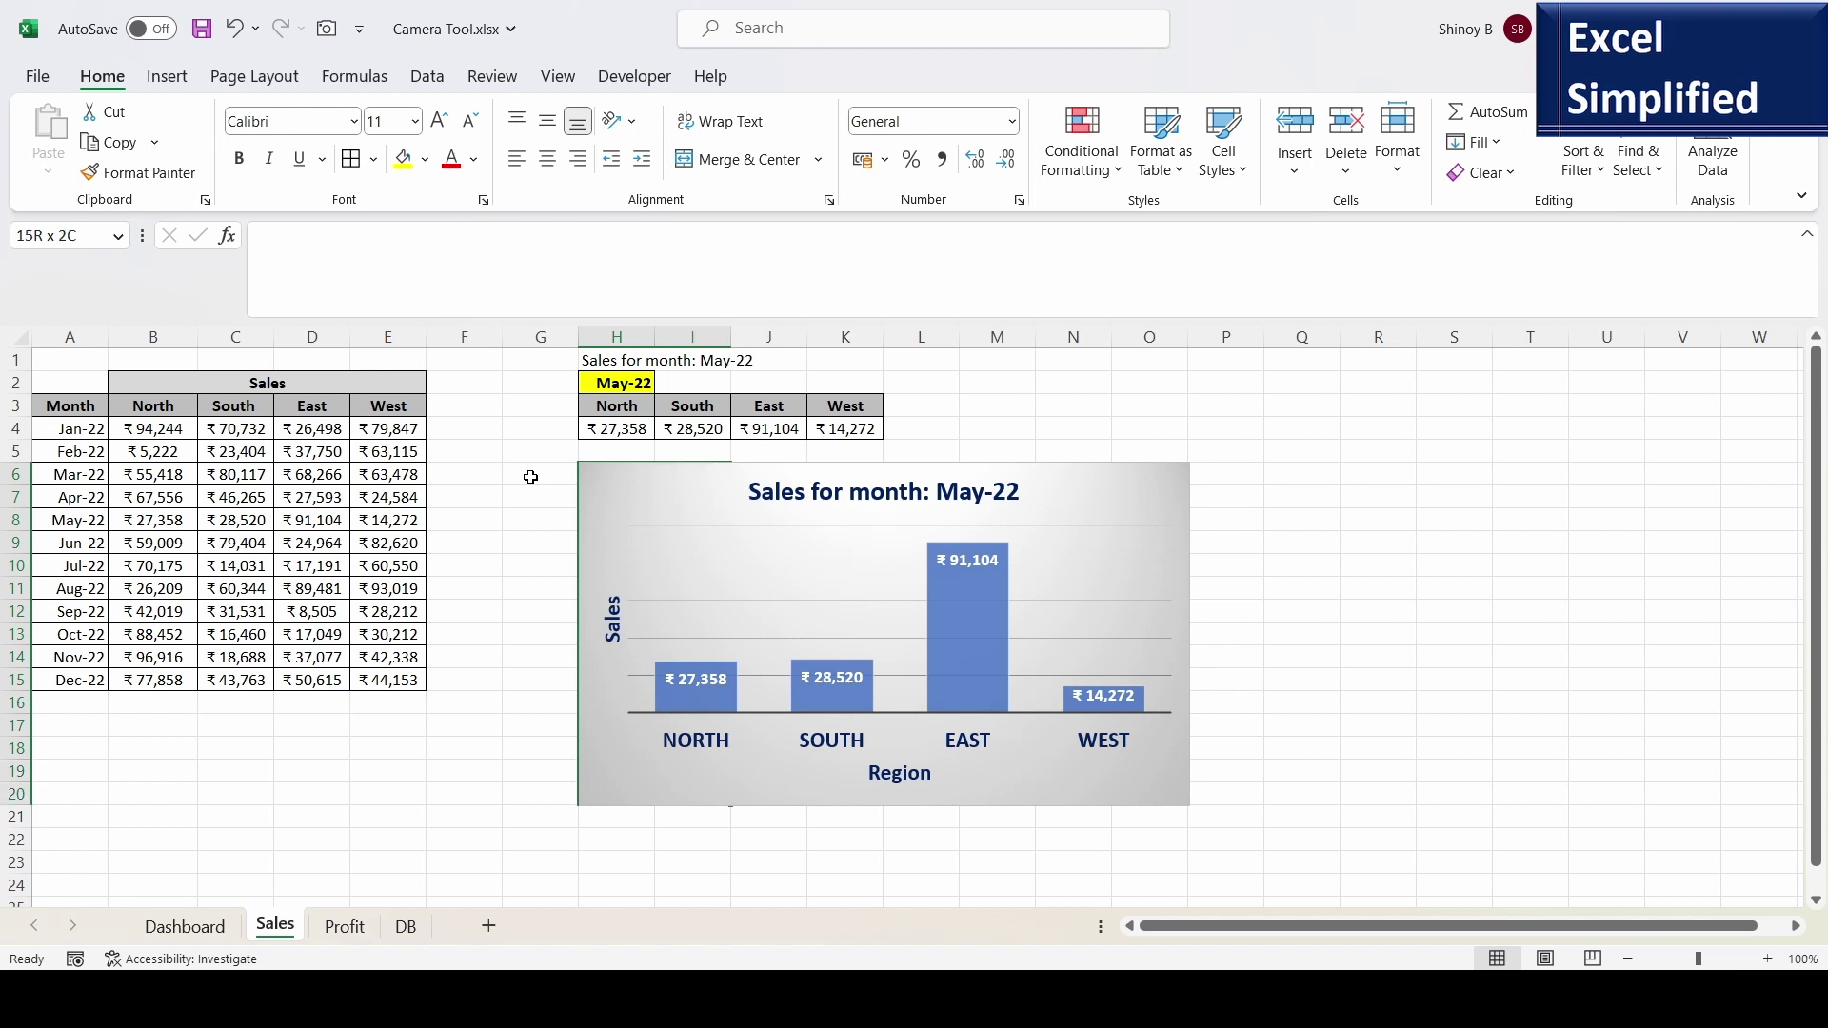
pyautogui.hotkey('shift', 'Right')
pyautogui.hotkey('shift', 'Right')
pyautogui.hotkey('shift', 'Right')
pyautogui.hotkey('shift', 'Right')
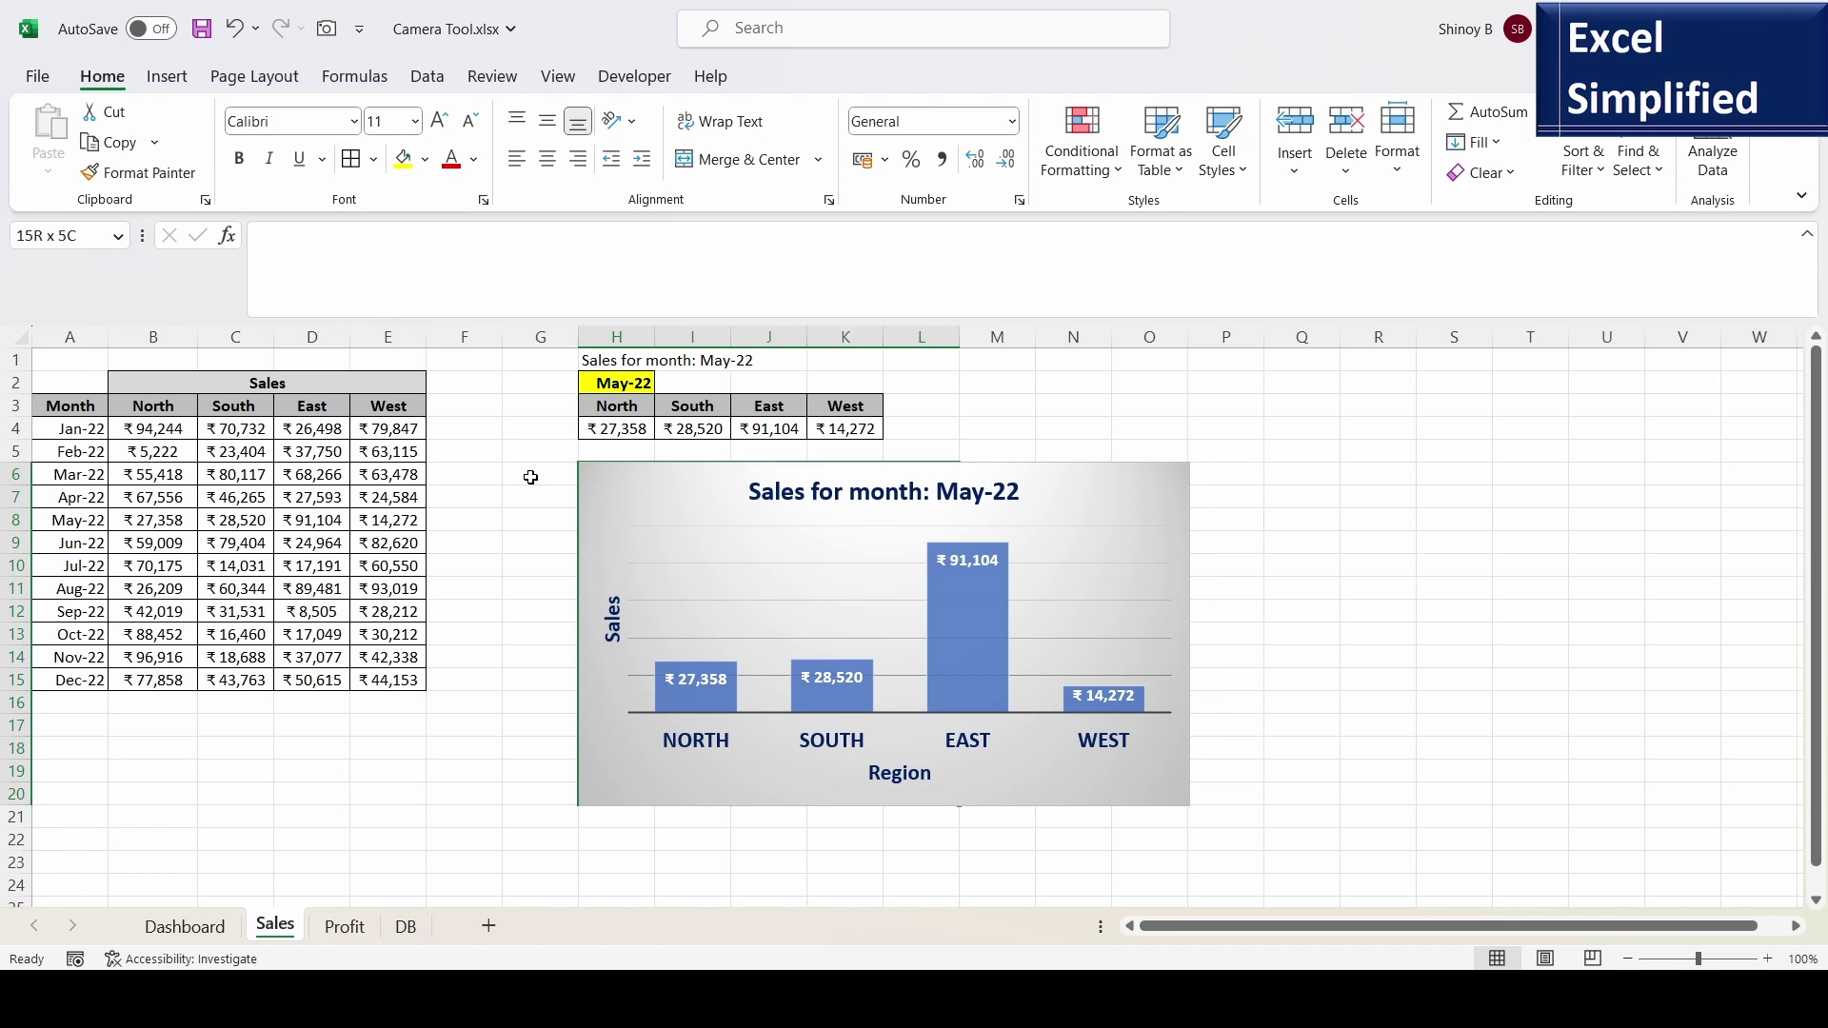
pyautogui.hotkey('shift', 'Right')
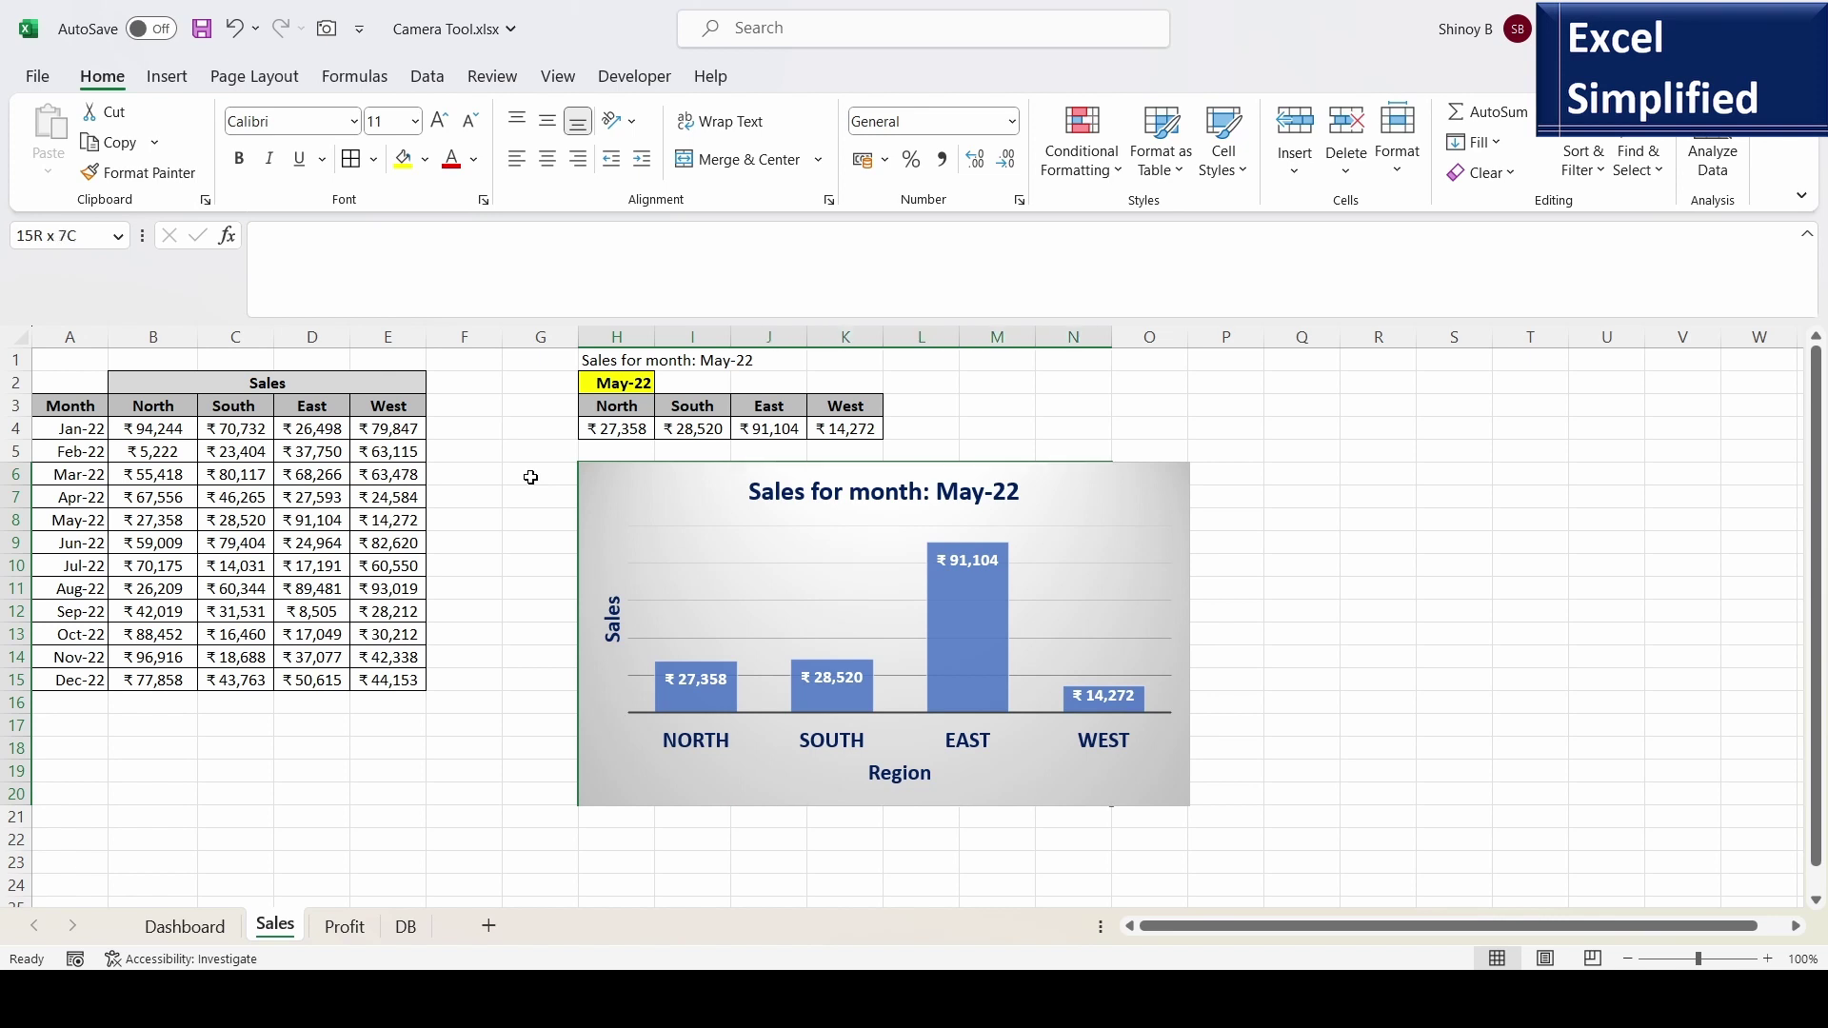
pyautogui.hotkey('shift', 'Right')
pyautogui.hotkey('shift', 'Right')
pyautogui.hotkey('shift', 'Left')
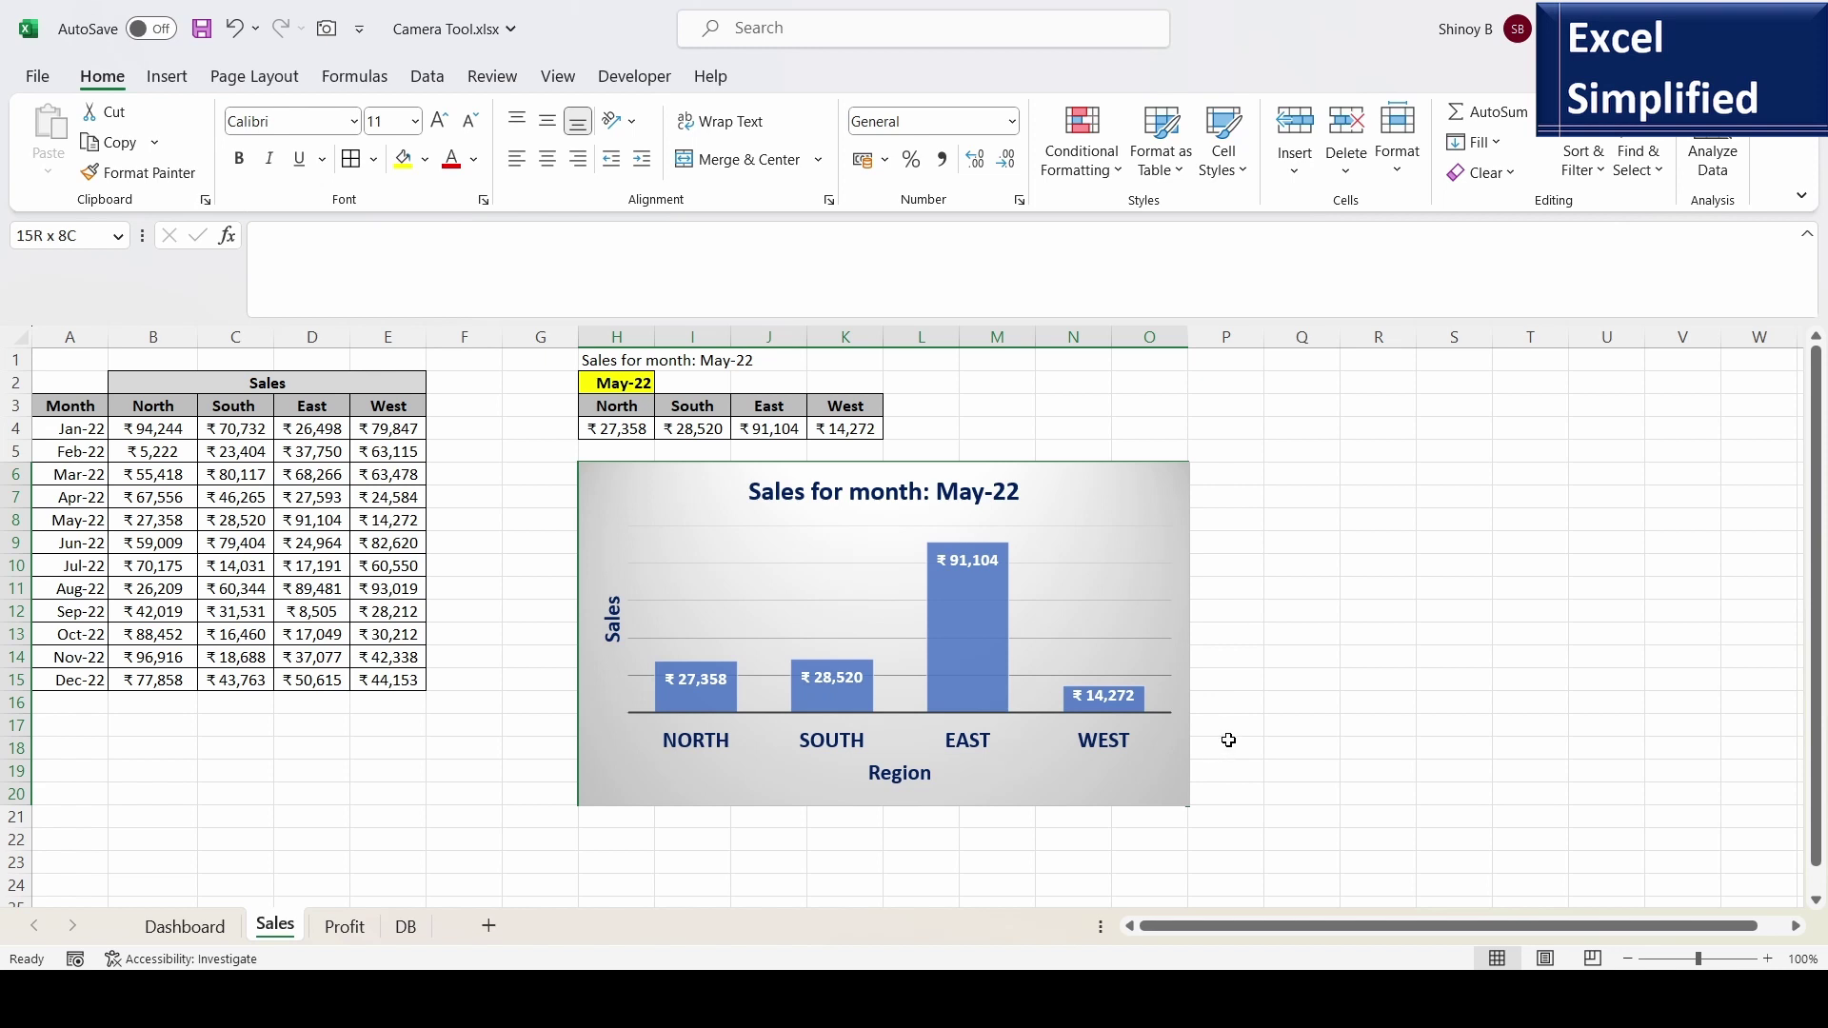
pyautogui.click(328, 35)
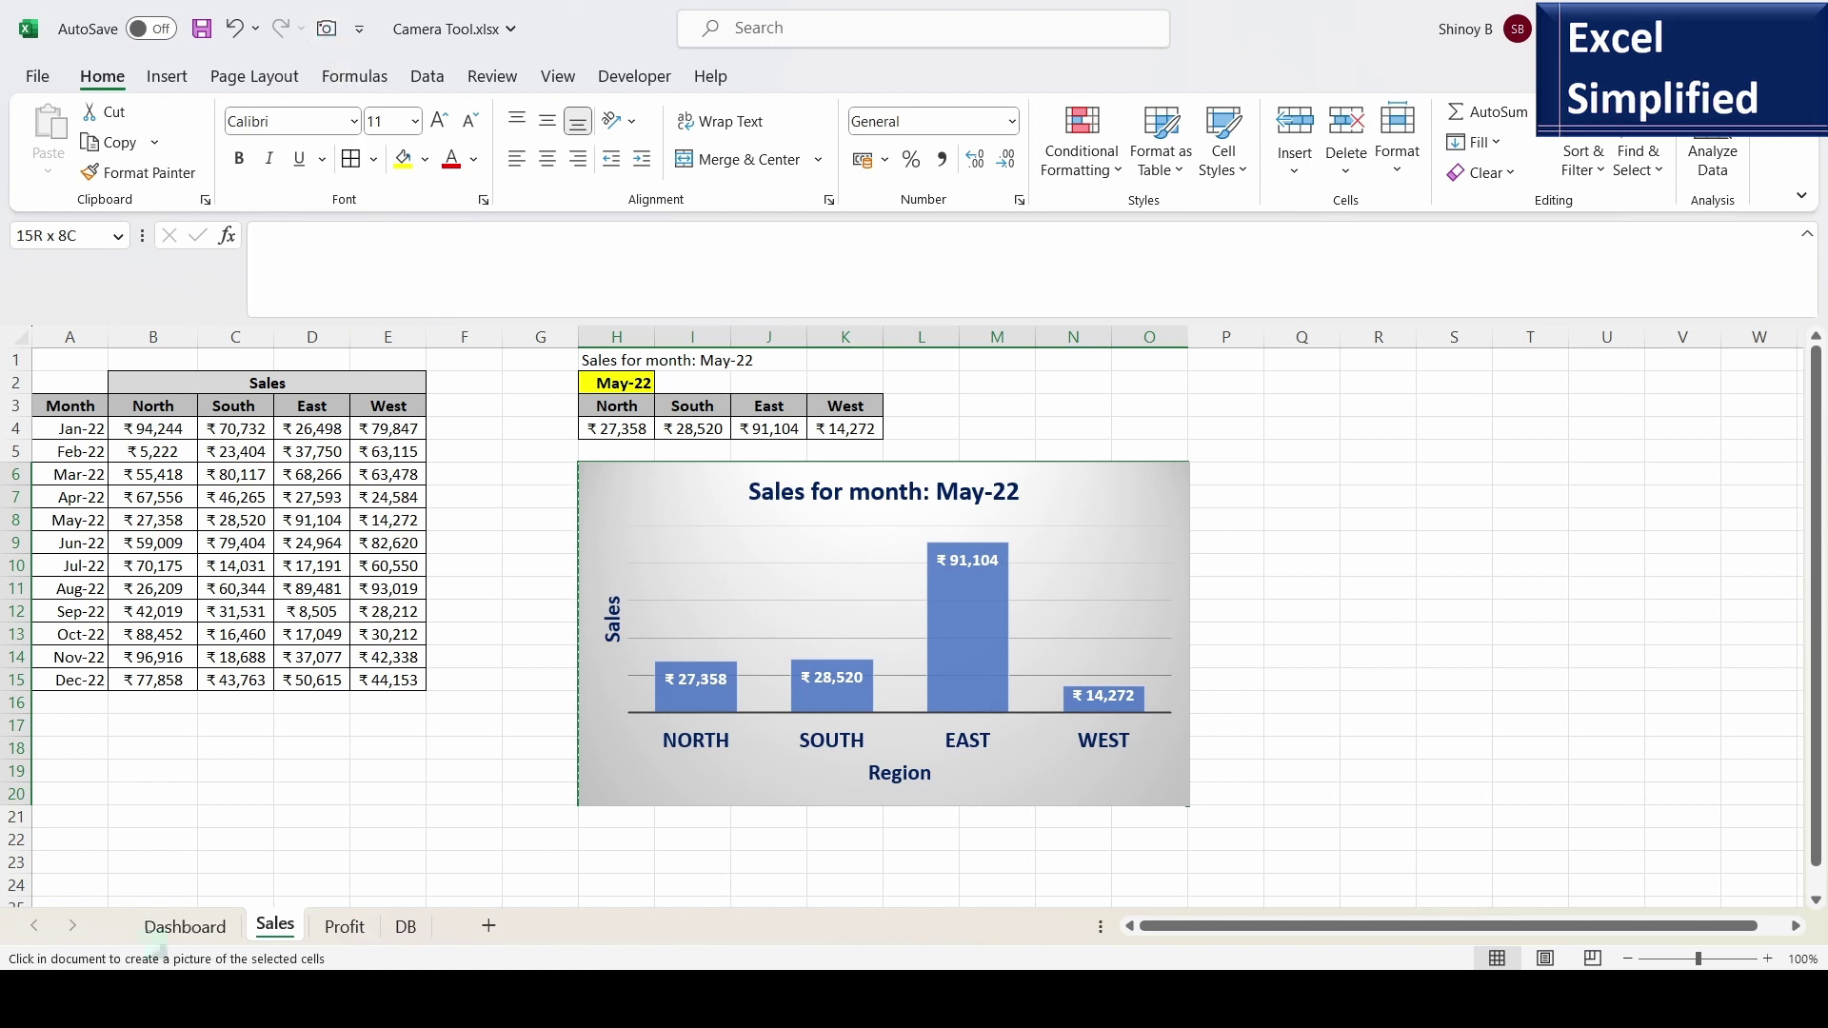
pyautogui.click(183, 926)
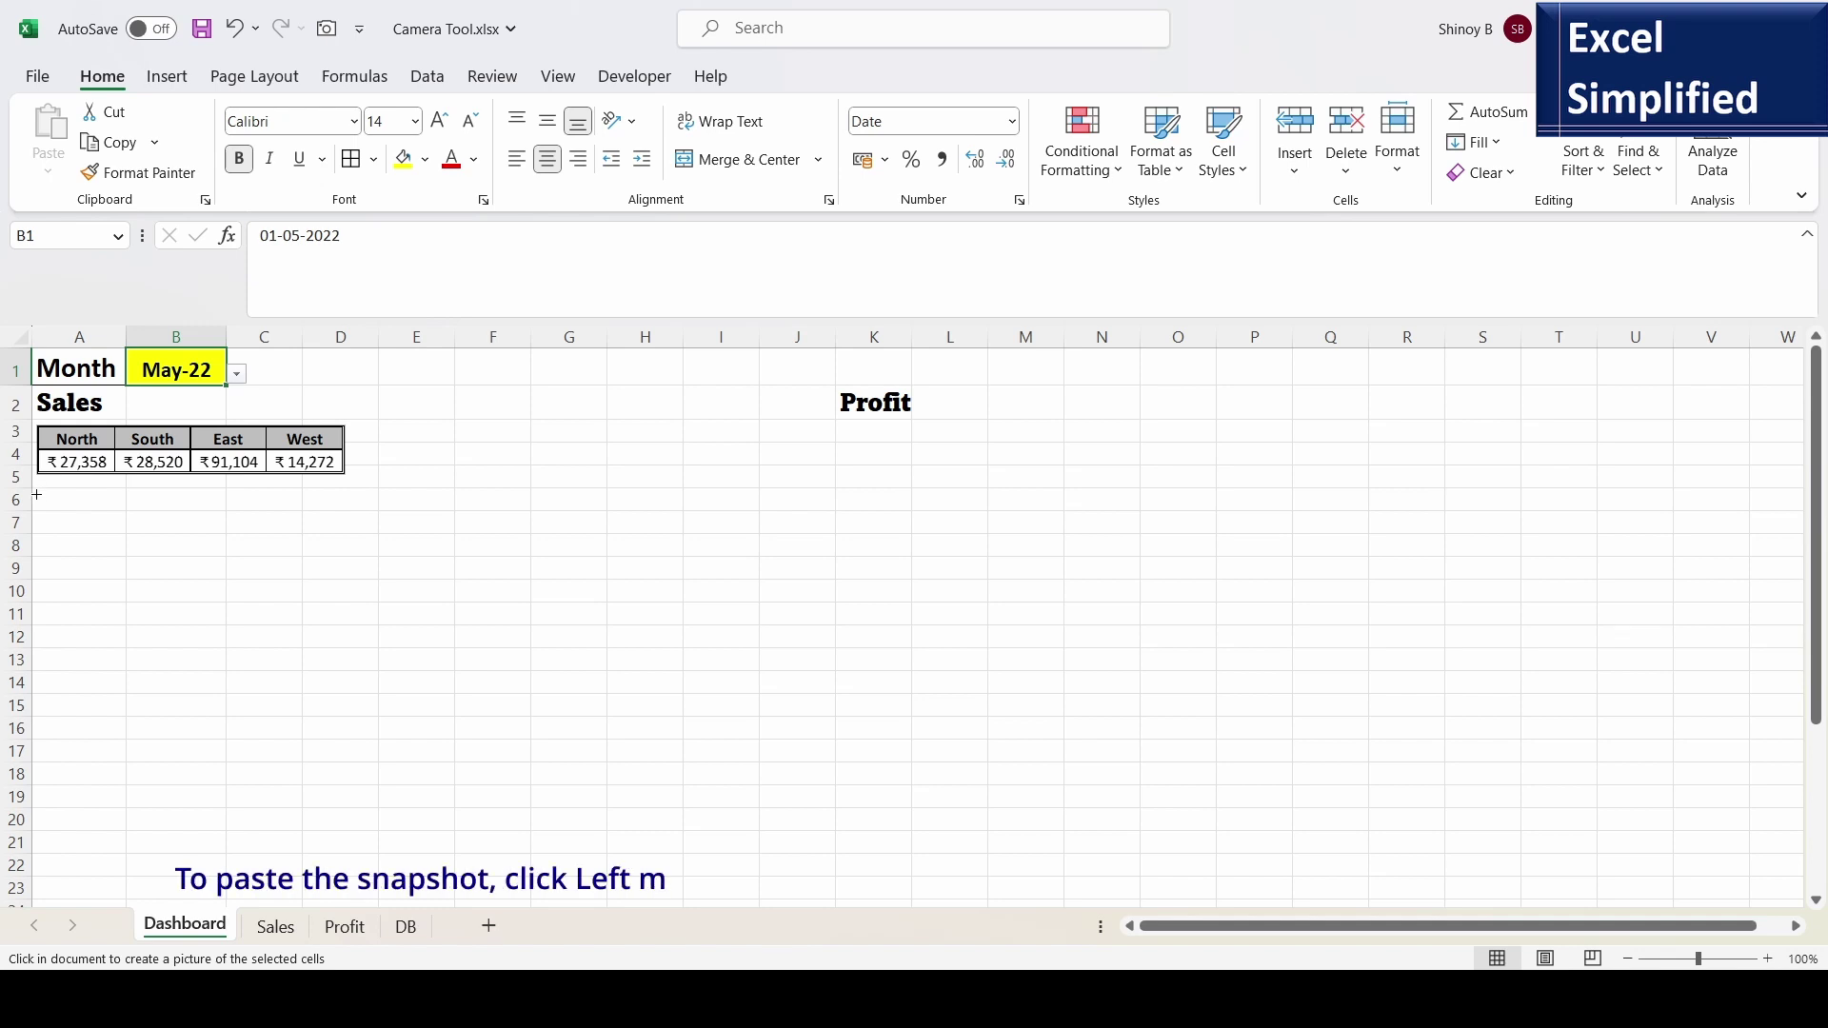
pyautogui.click(37, 494)
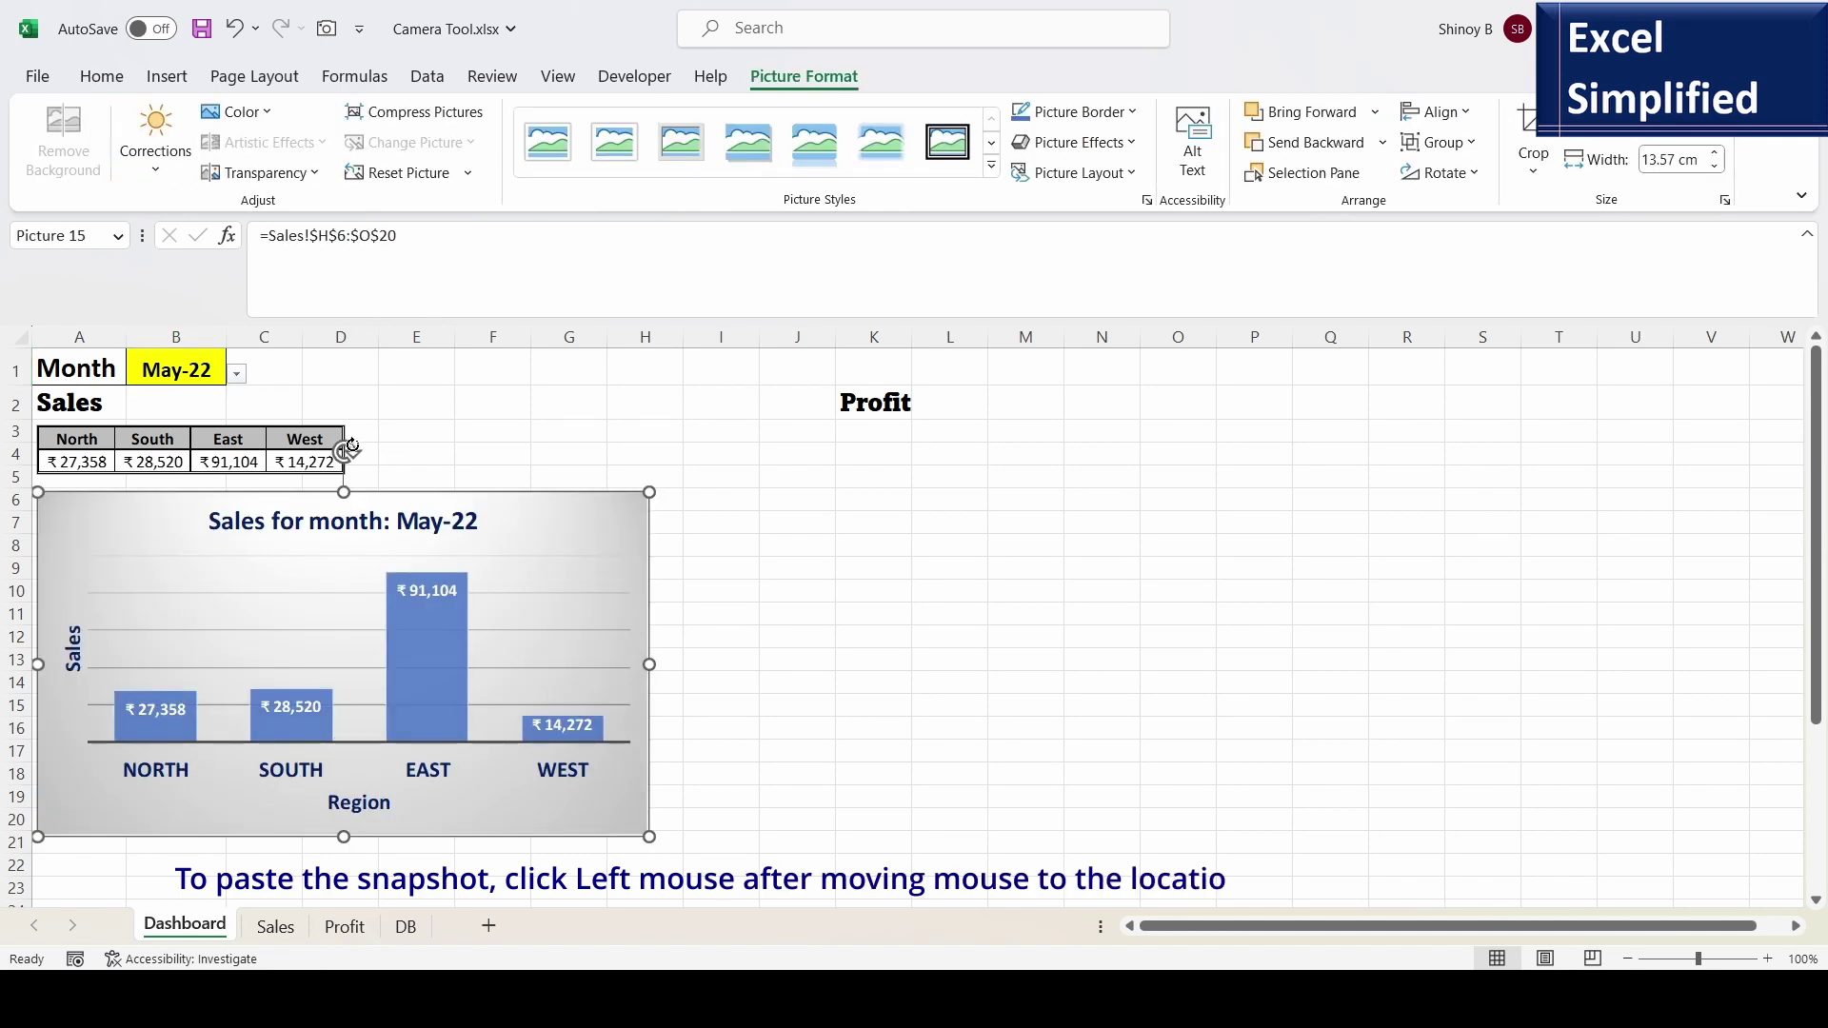
pyautogui.moveTo(351, 450); pyautogui.dragTo(315, 448)
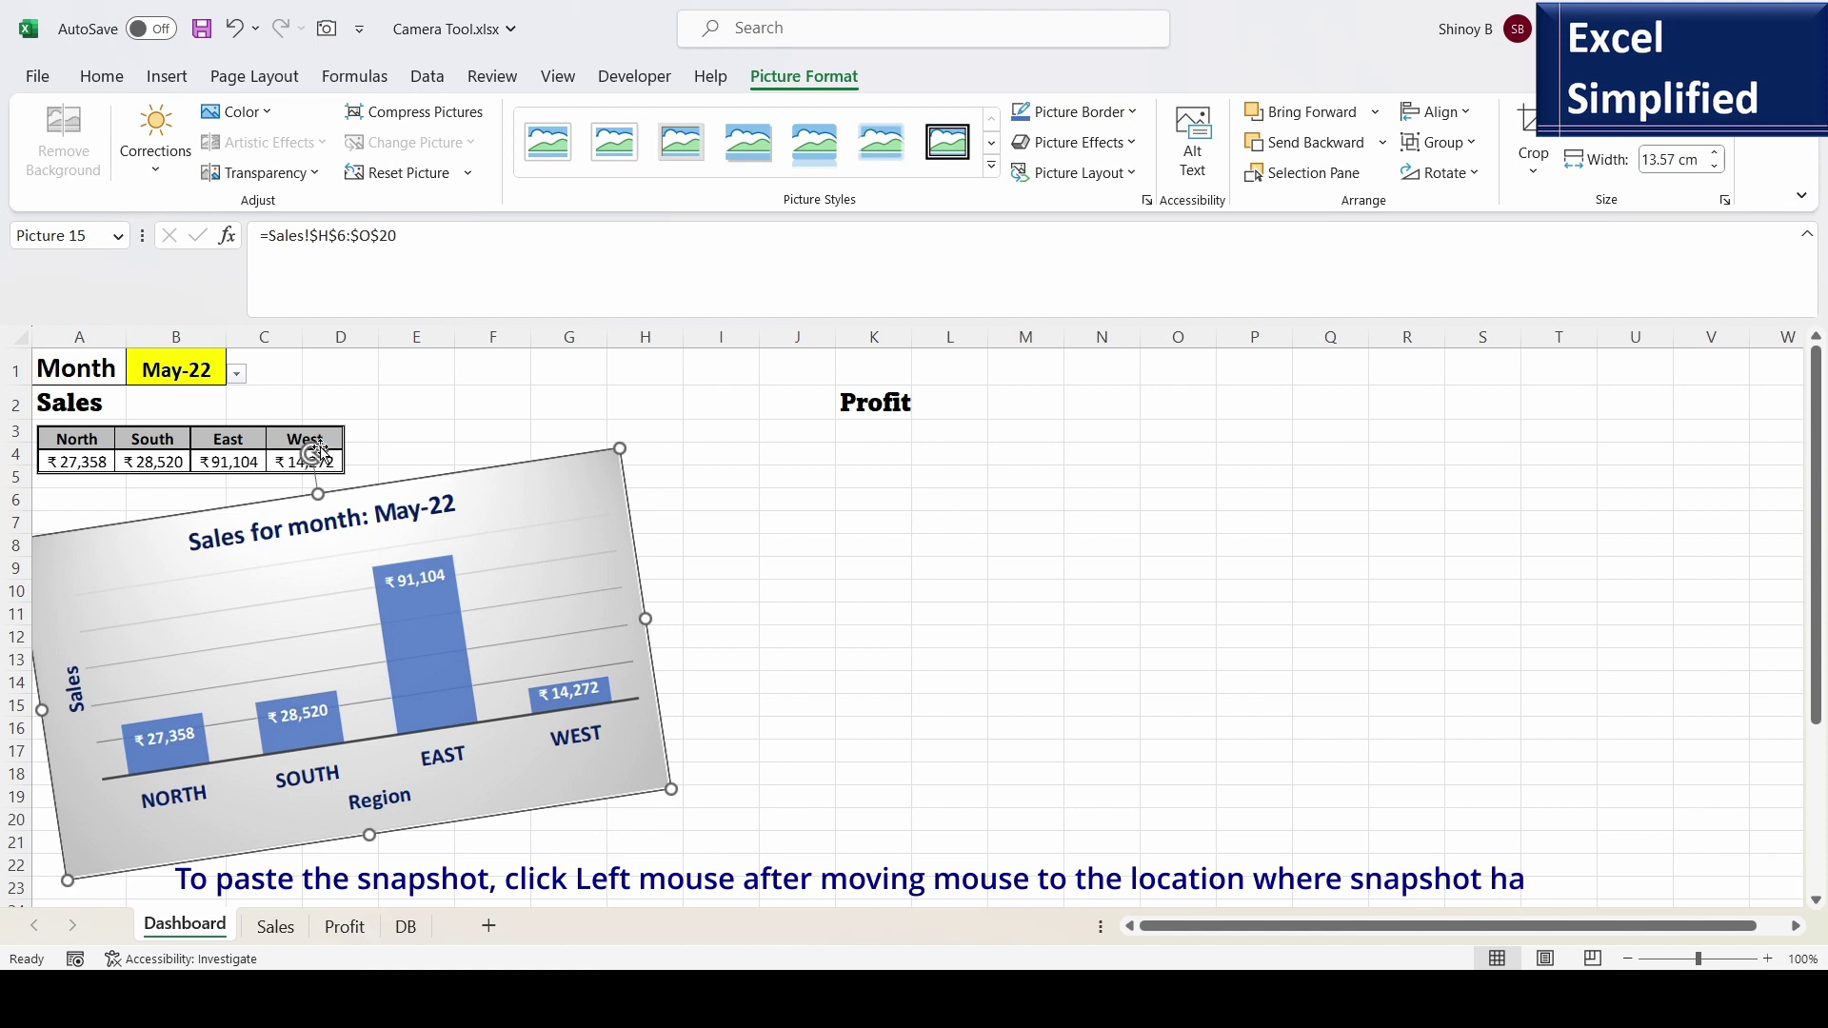
pyautogui.hotkey('ctrl', 'z')
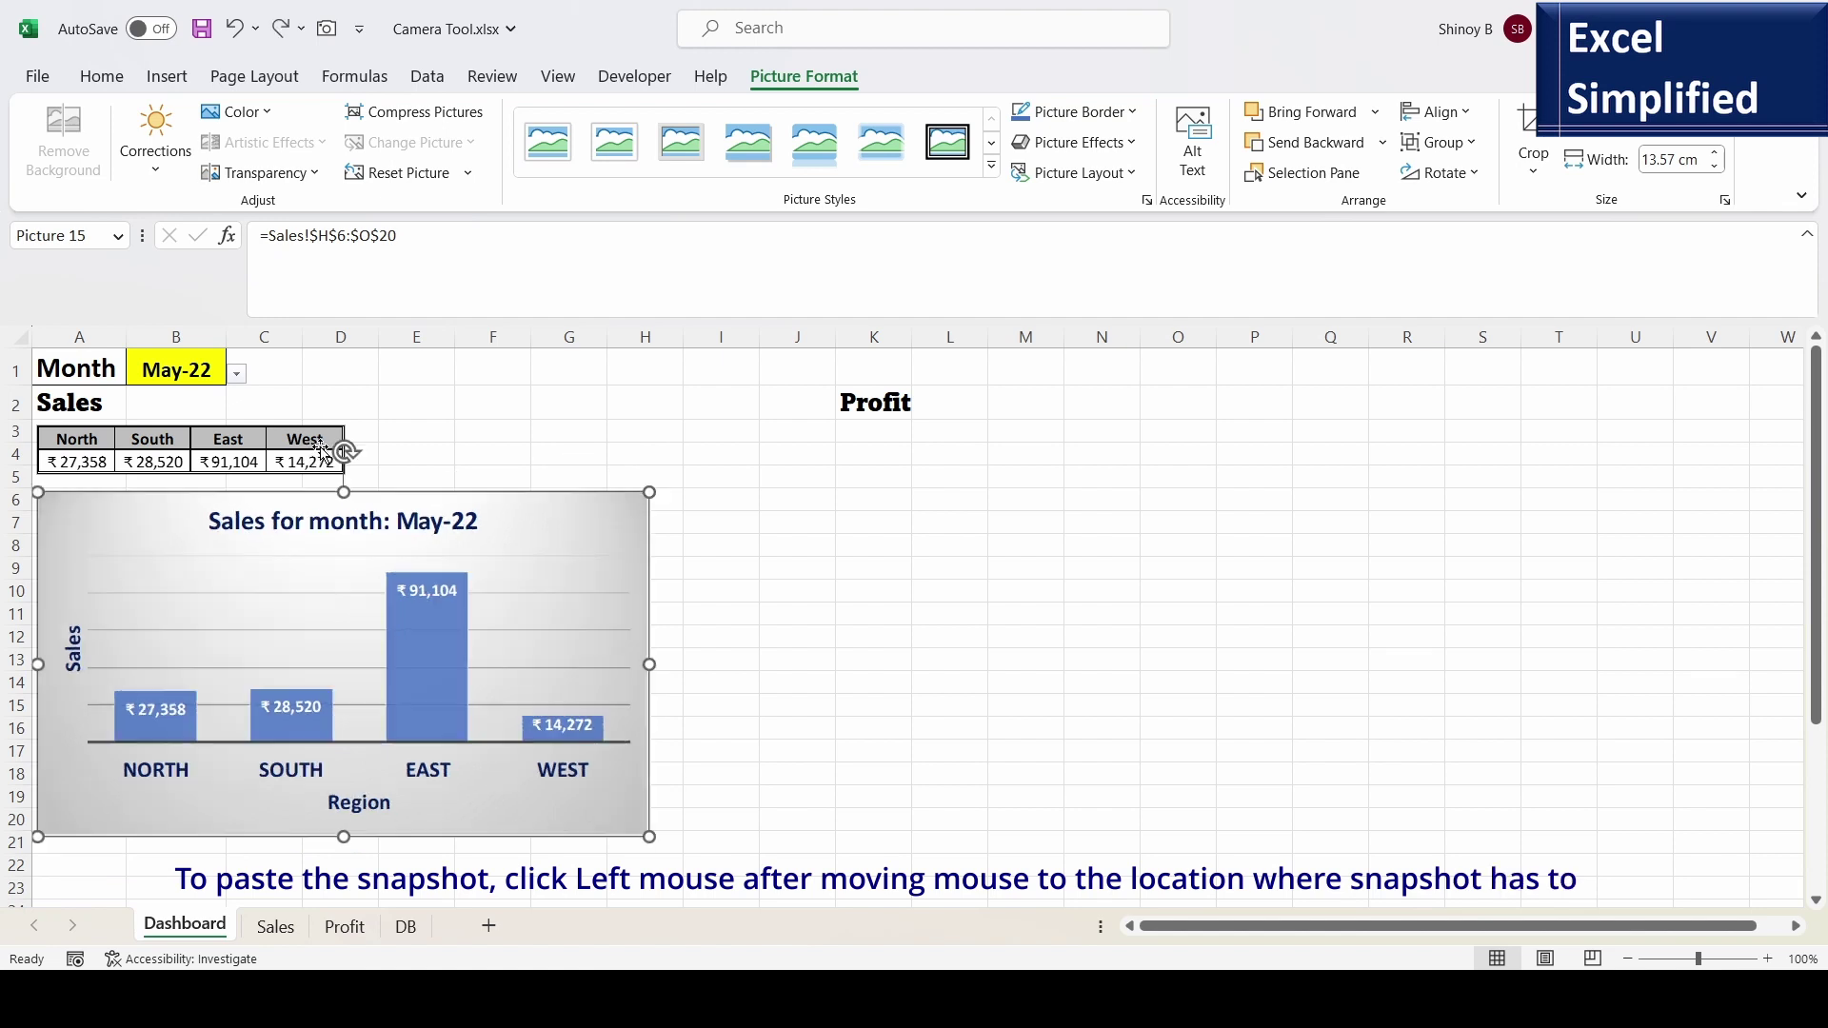
# - Set the dashboard month in cell B1 to Aug-22 and check the sales table and chart snapshots
pyautogui.click(219, 371)
pyautogui.click(236, 373)
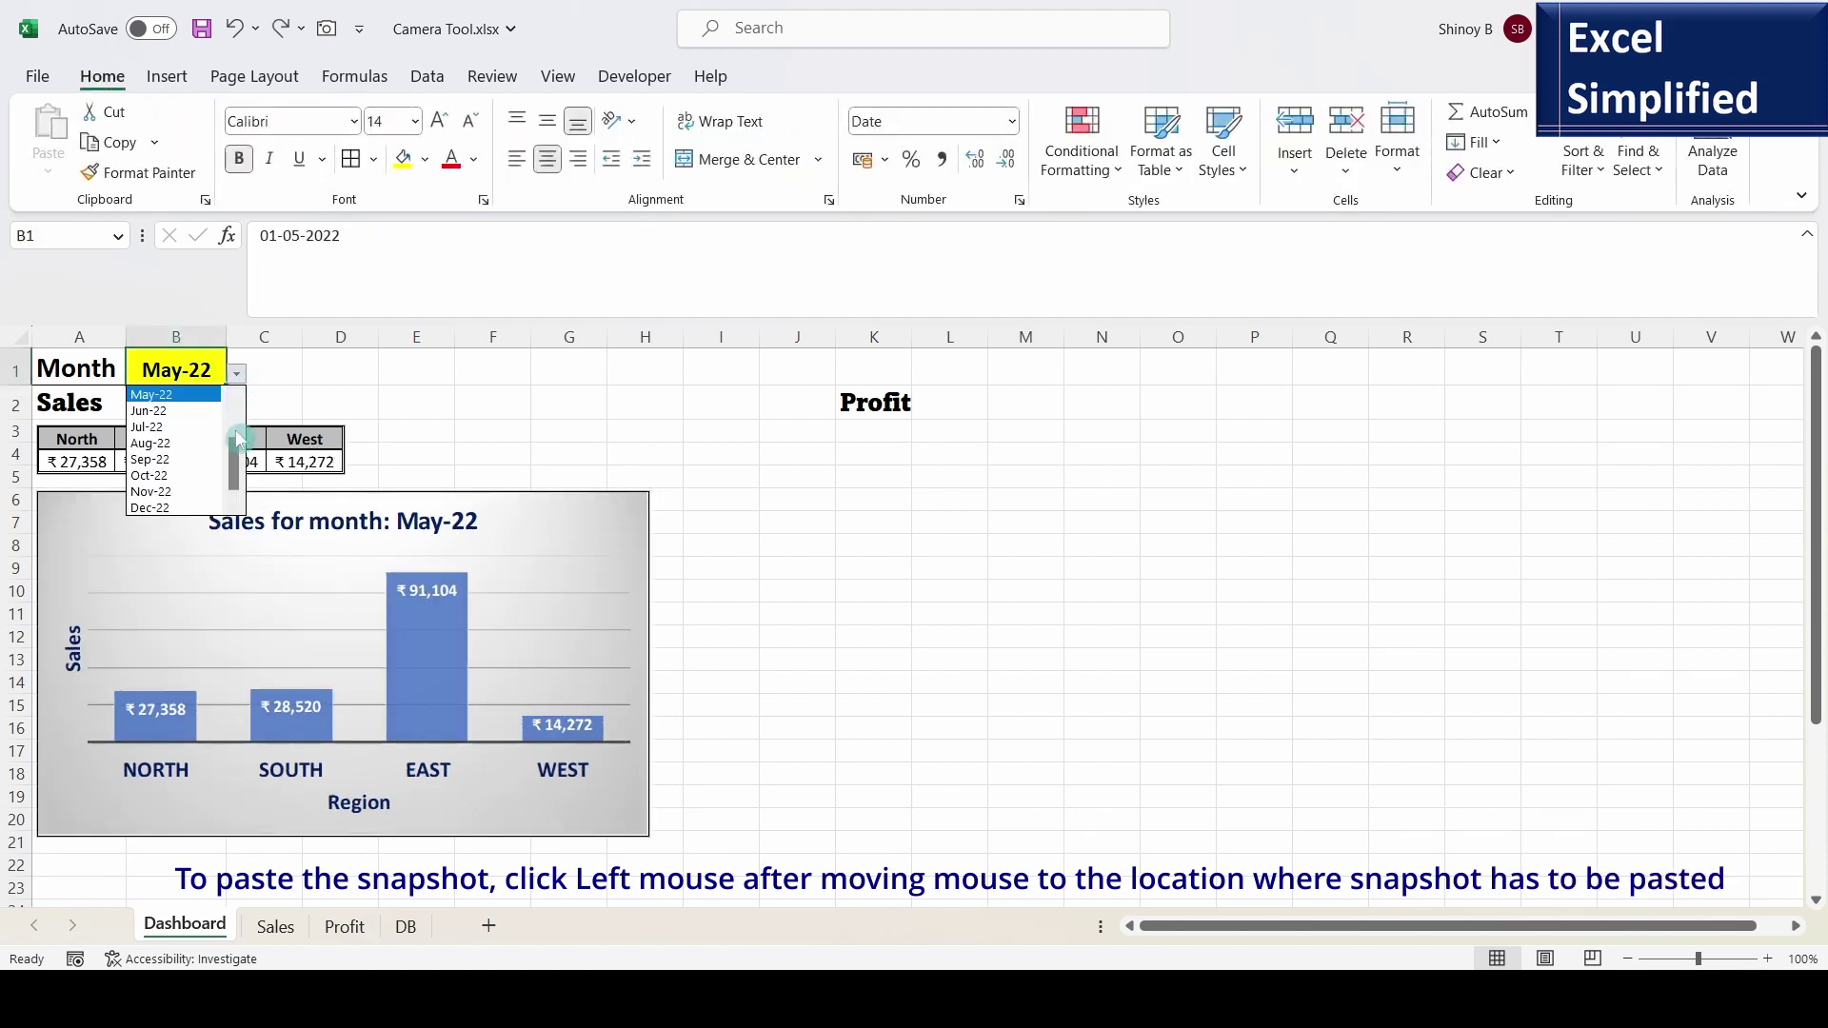
pyautogui.click(190, 444)
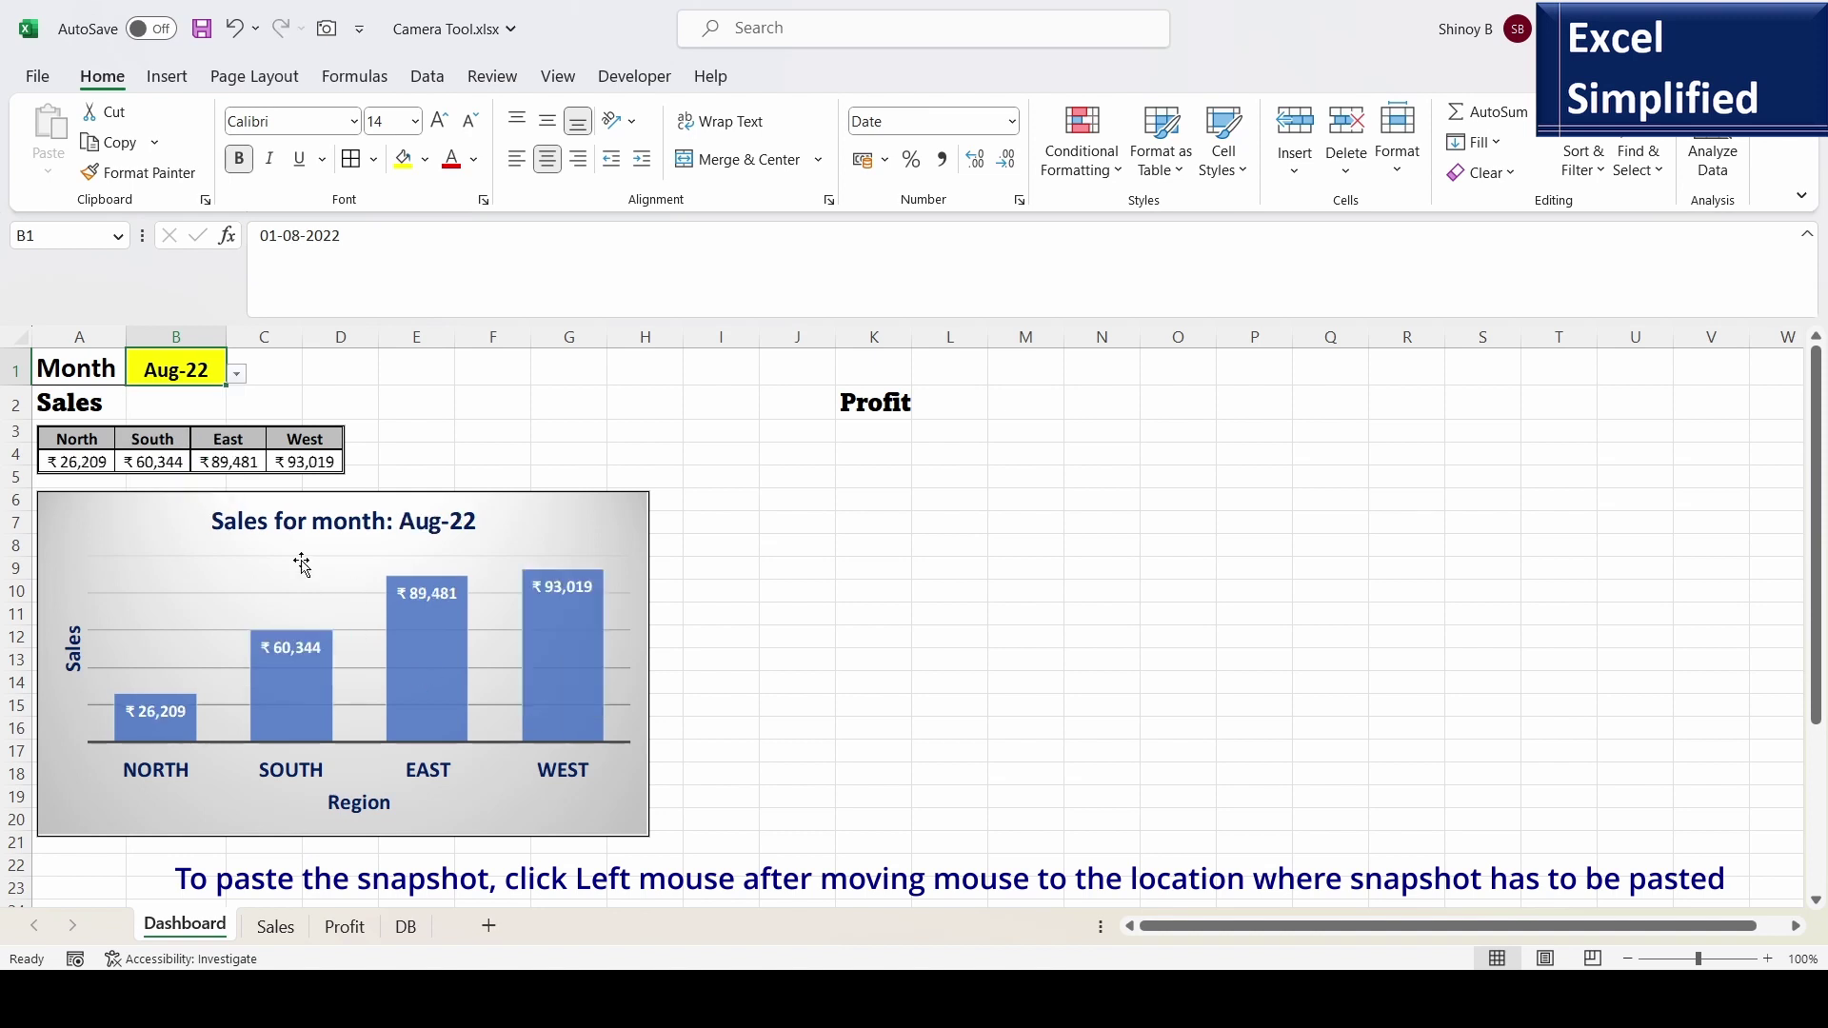
pyautogui.click(112, 447)
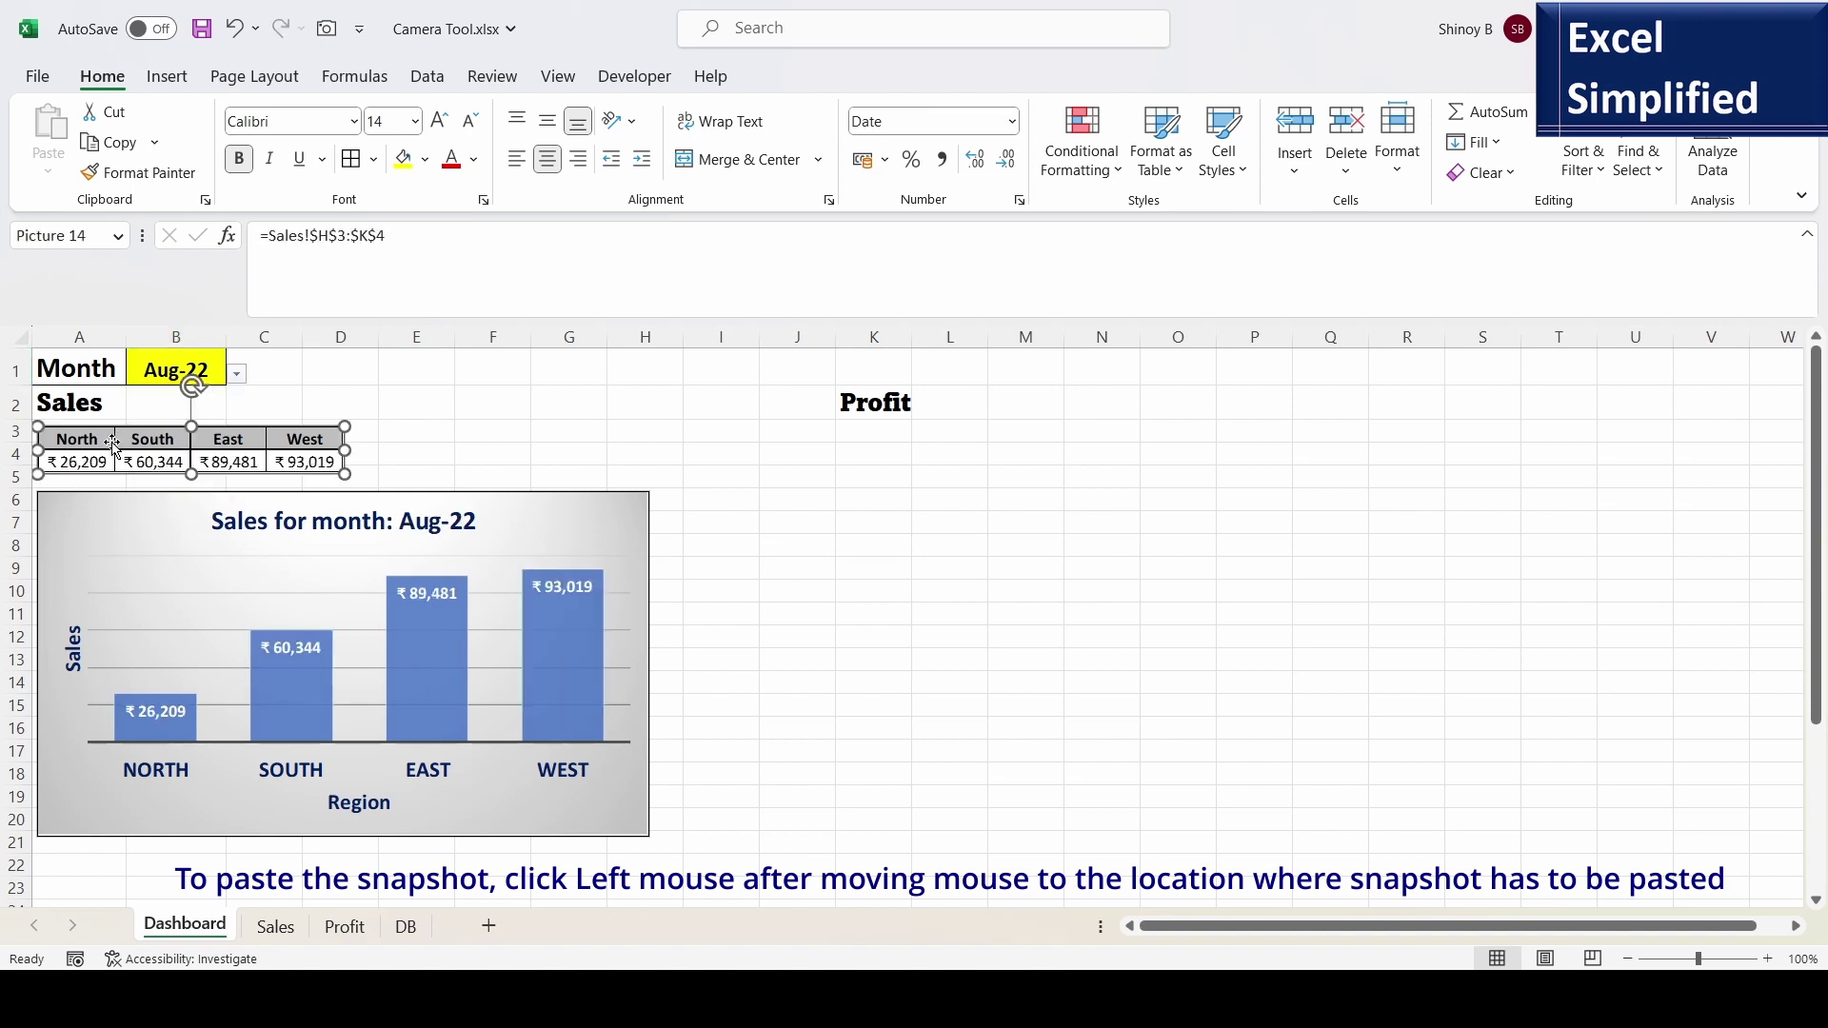
# - Set the dashboard month in cell B1 back to May-22
pyautogui.click(206, 370)
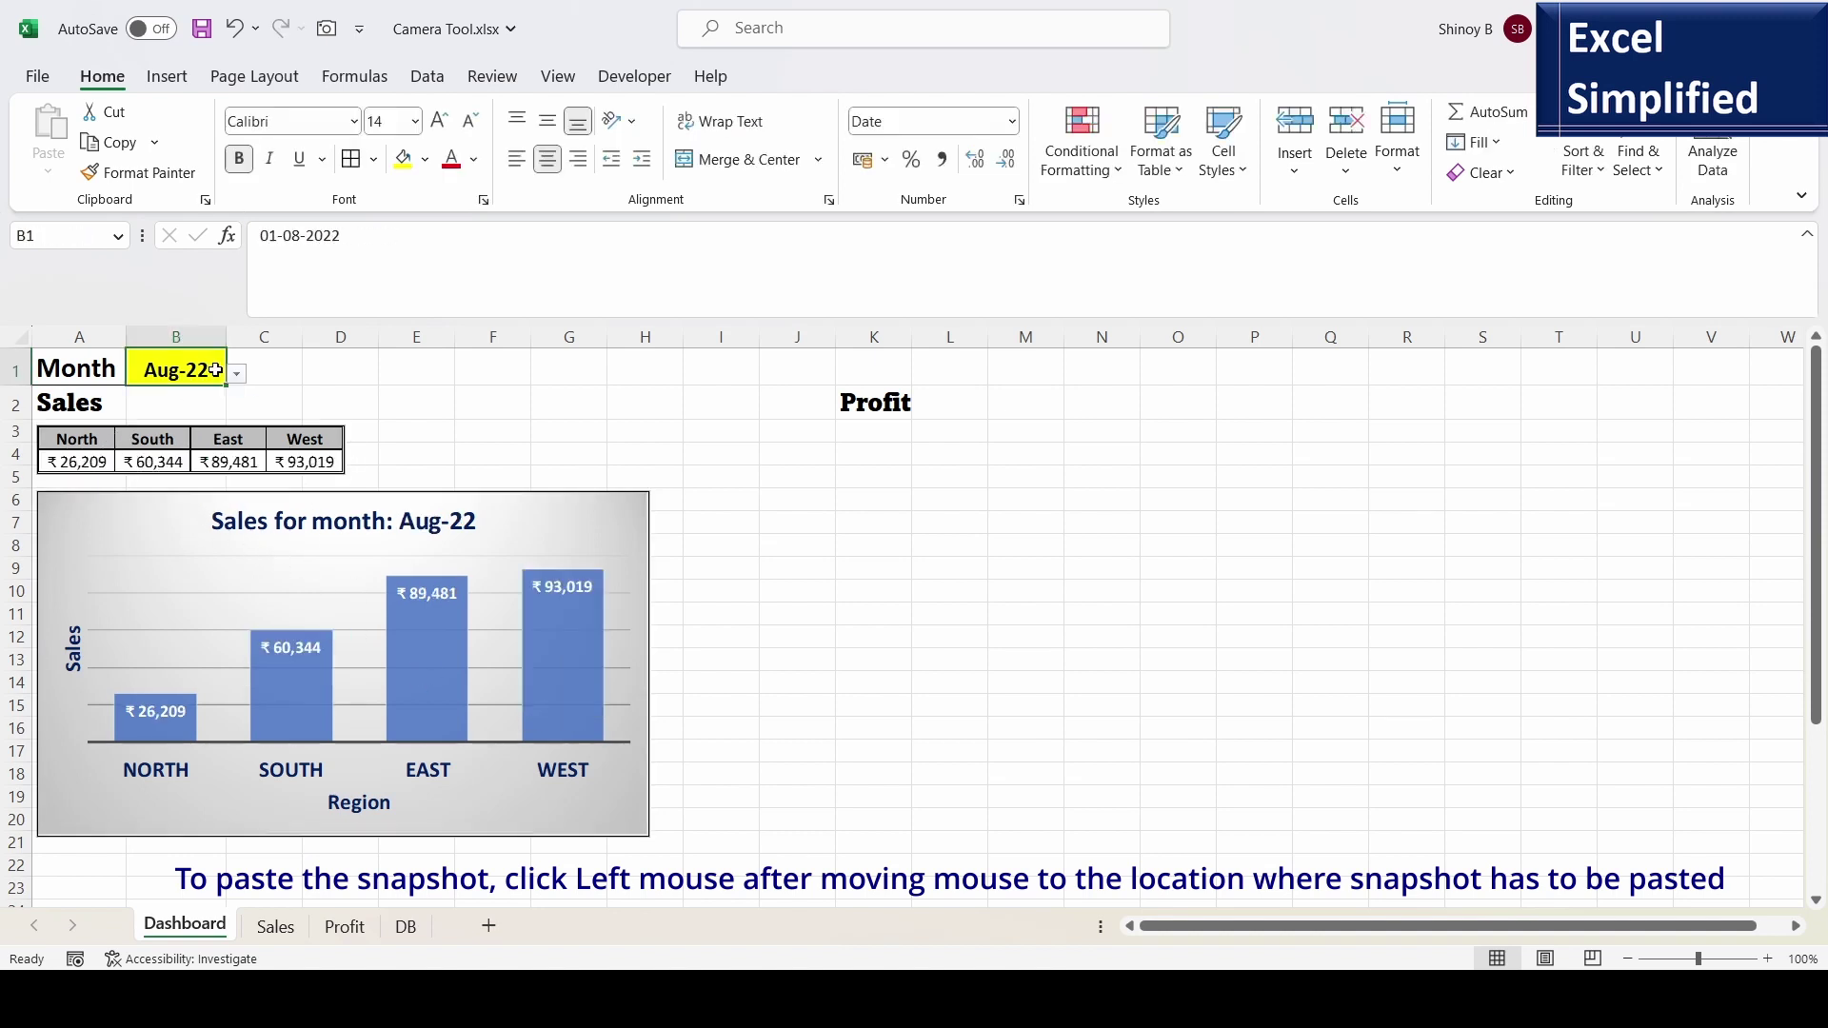
pyautogui.click(237, 380)
pyautogui.click(196, 399)
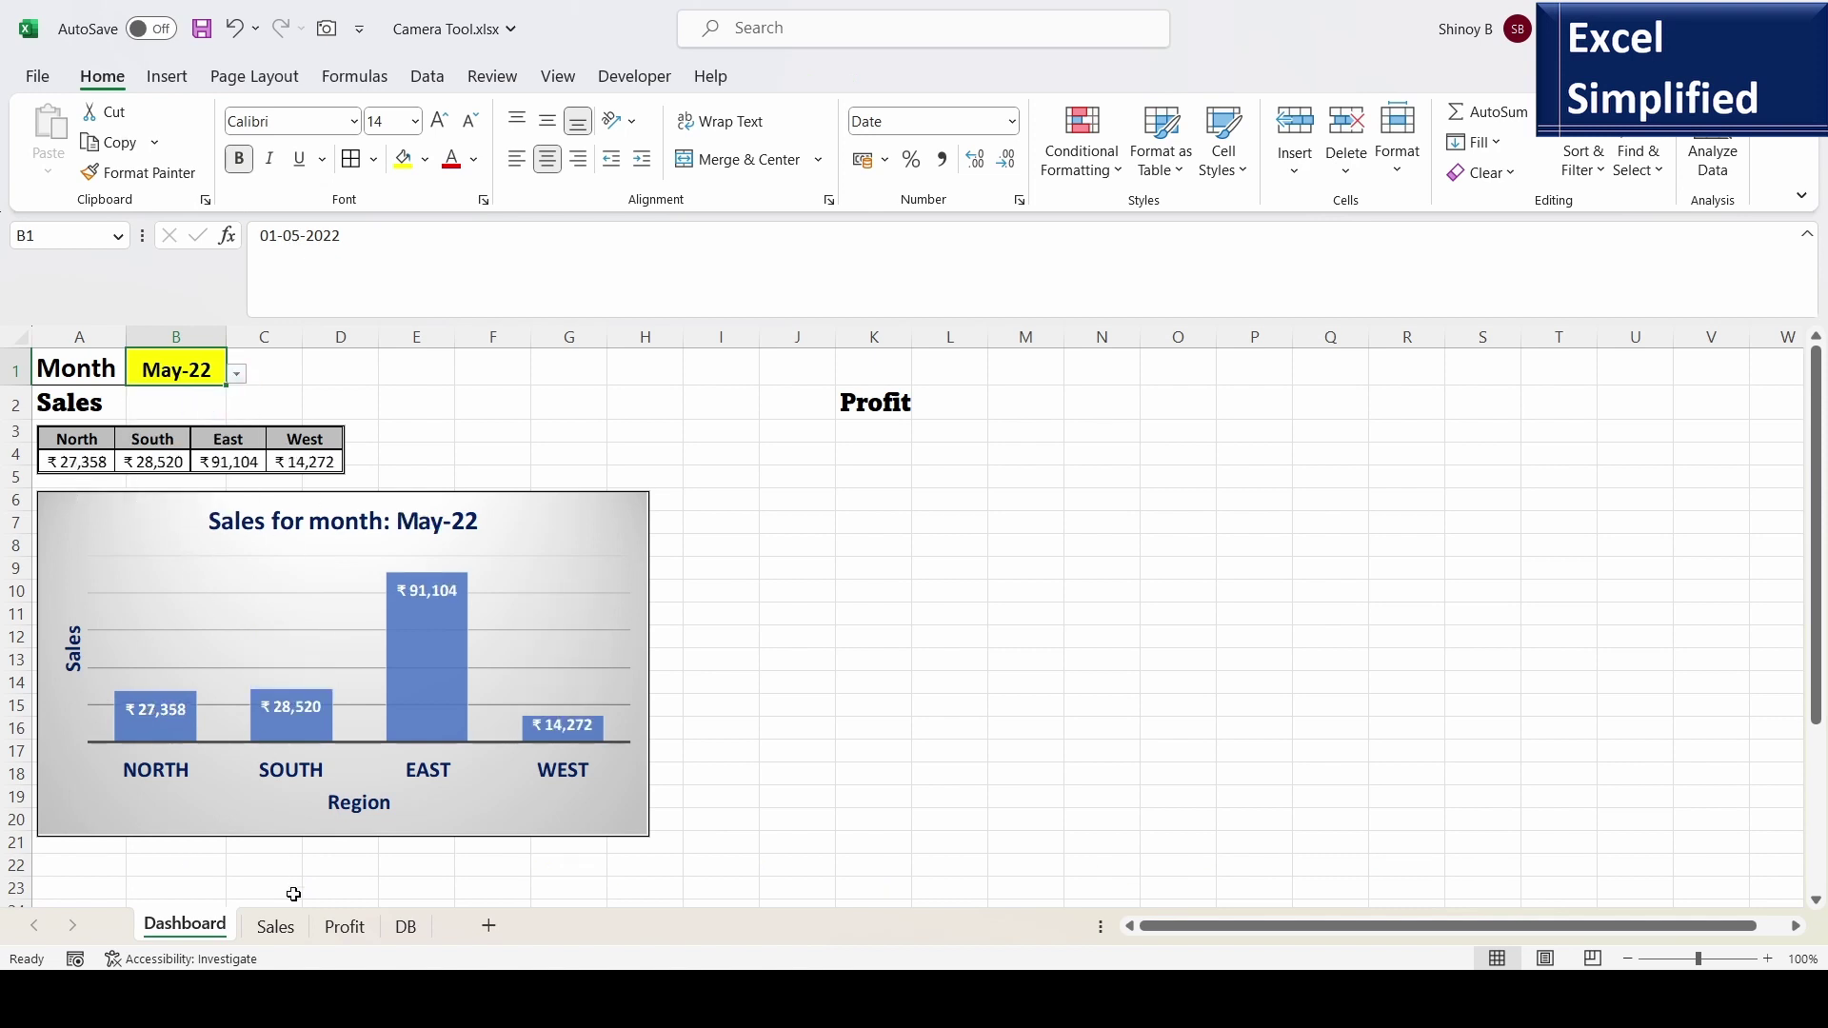
# - Compare the chart on the Sales sheet with its Dashboard snapshot and set the dashboard month in cell B1 to Jun-22
pyautogui.click(295, 938)
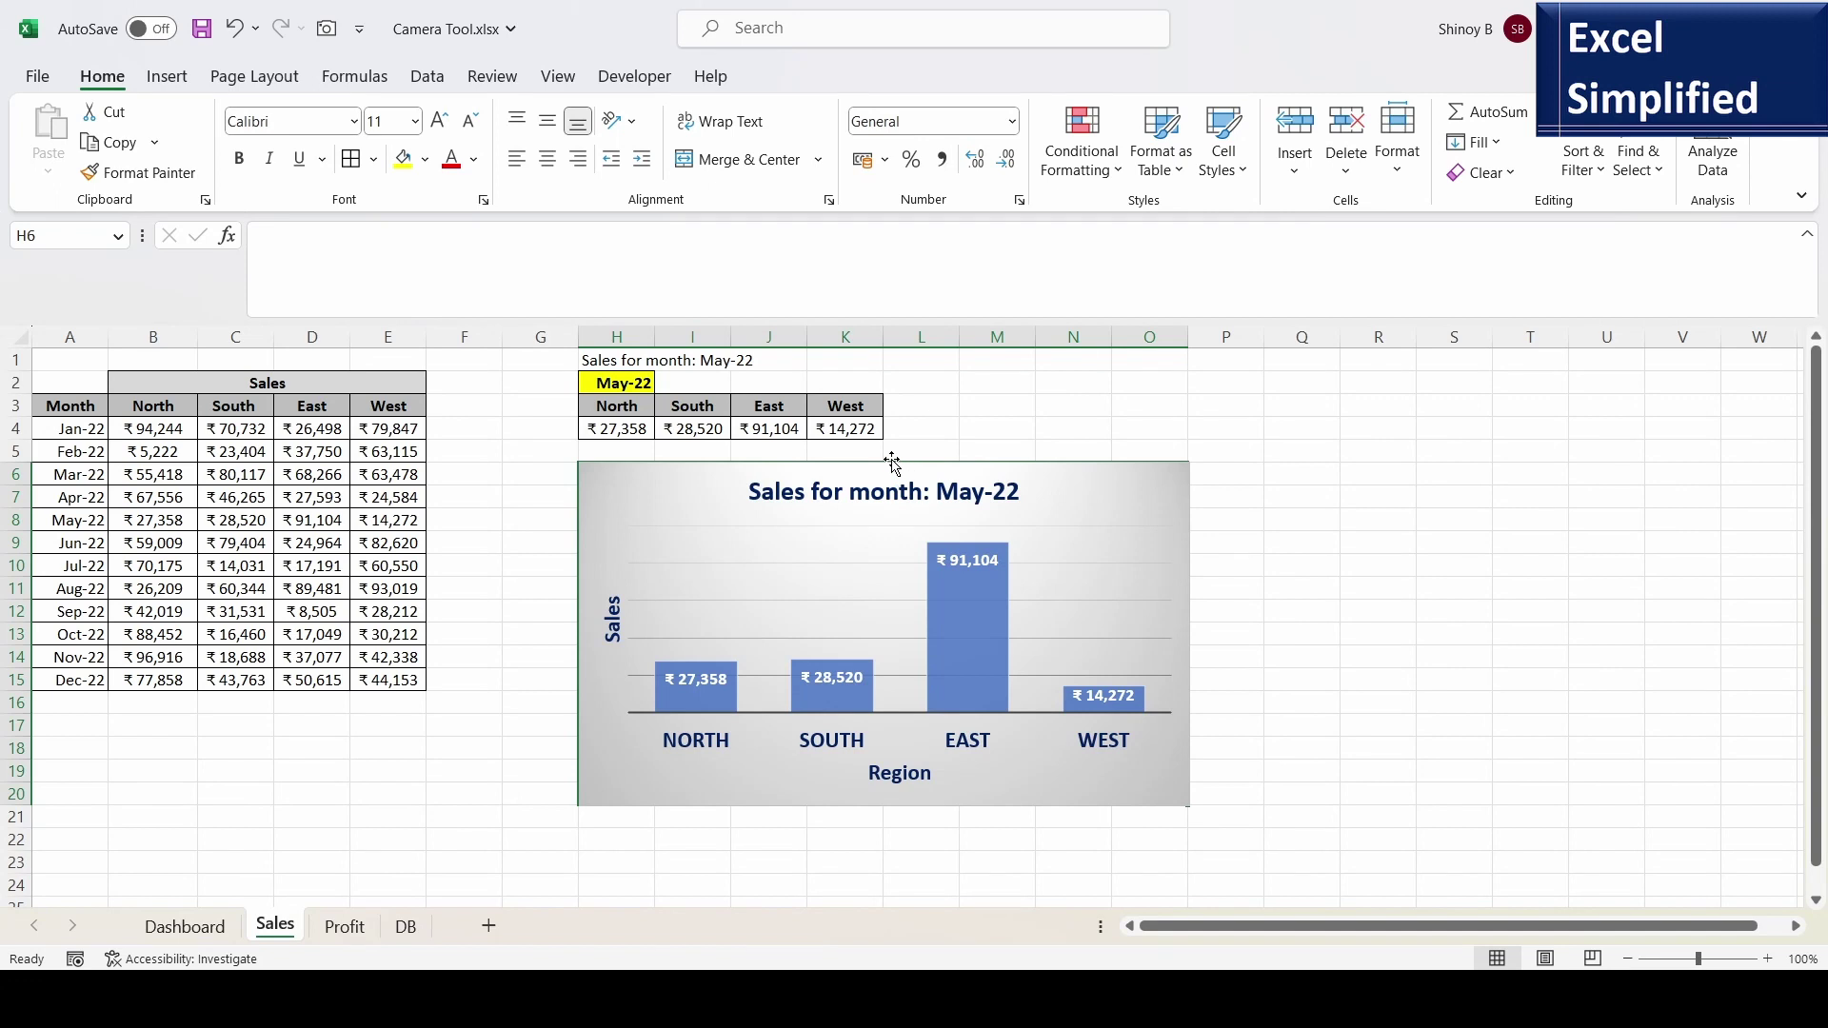
pyautogui.click(939, 500)
pyautogui.click(210, 933)
pyautogui.click(190, 927)
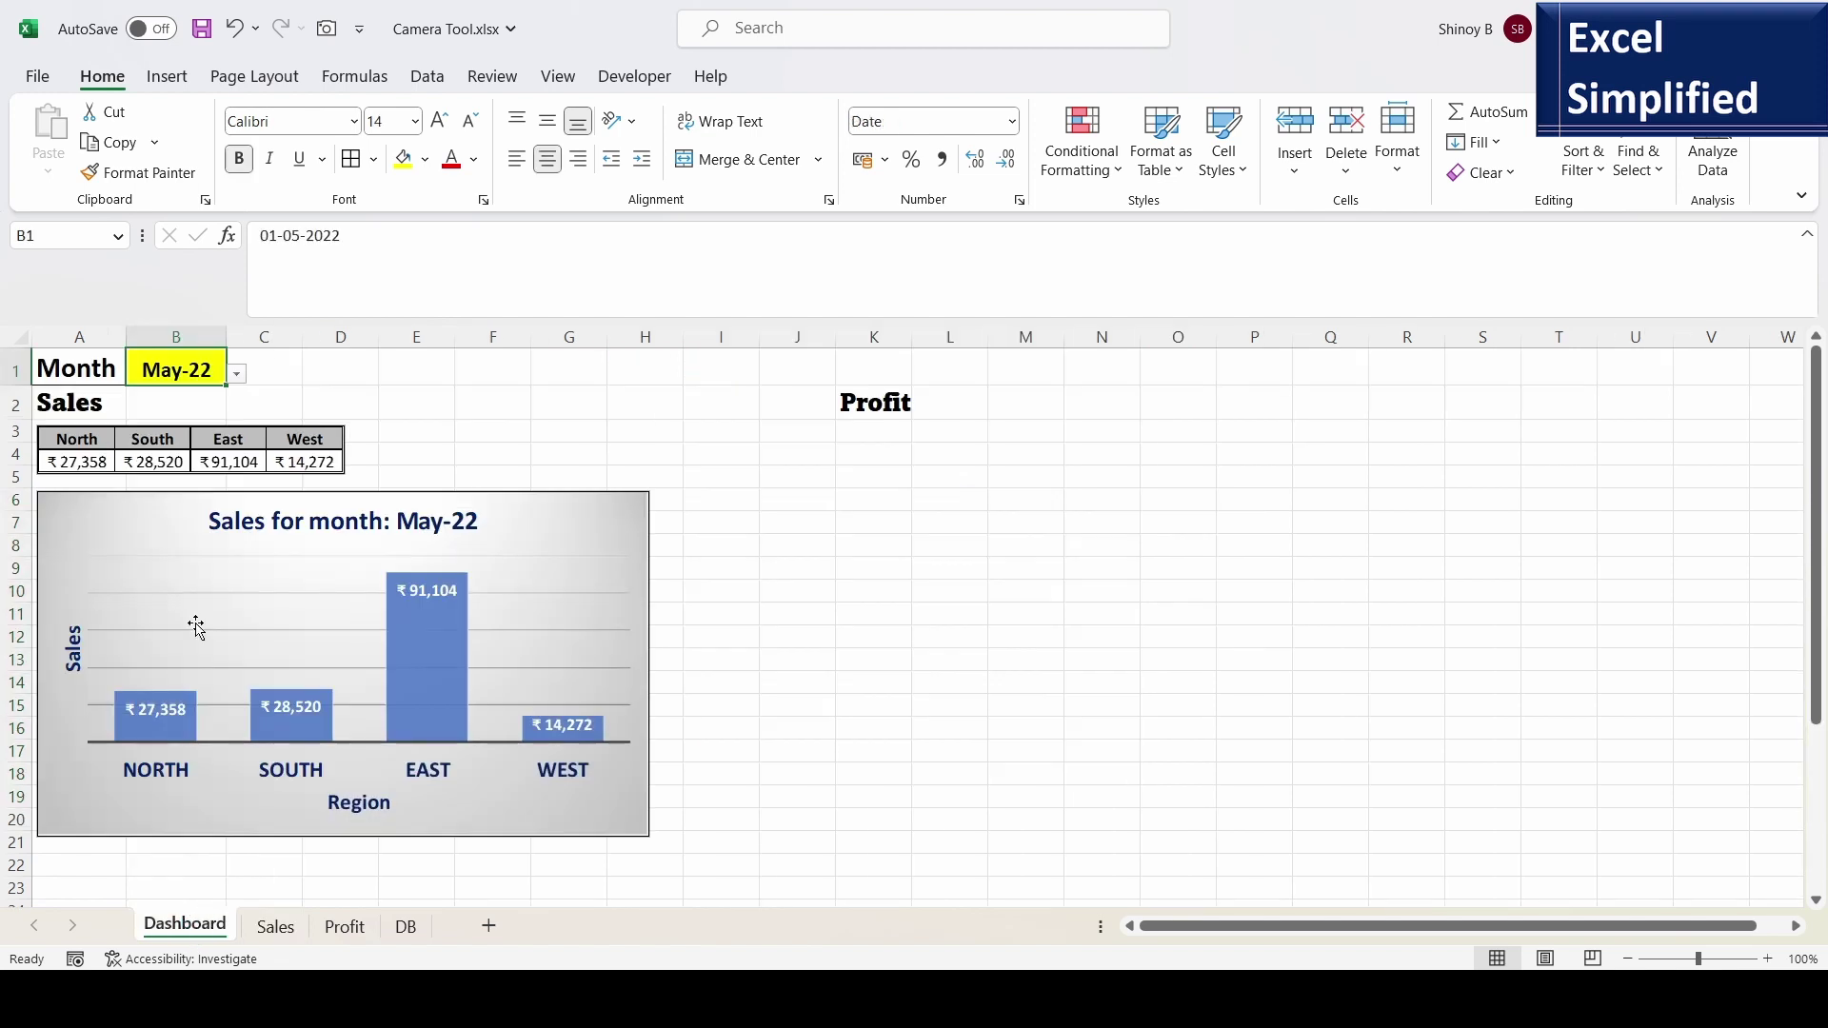
pyautogui.click(240, 383)
pyautogui.click(186, 450)
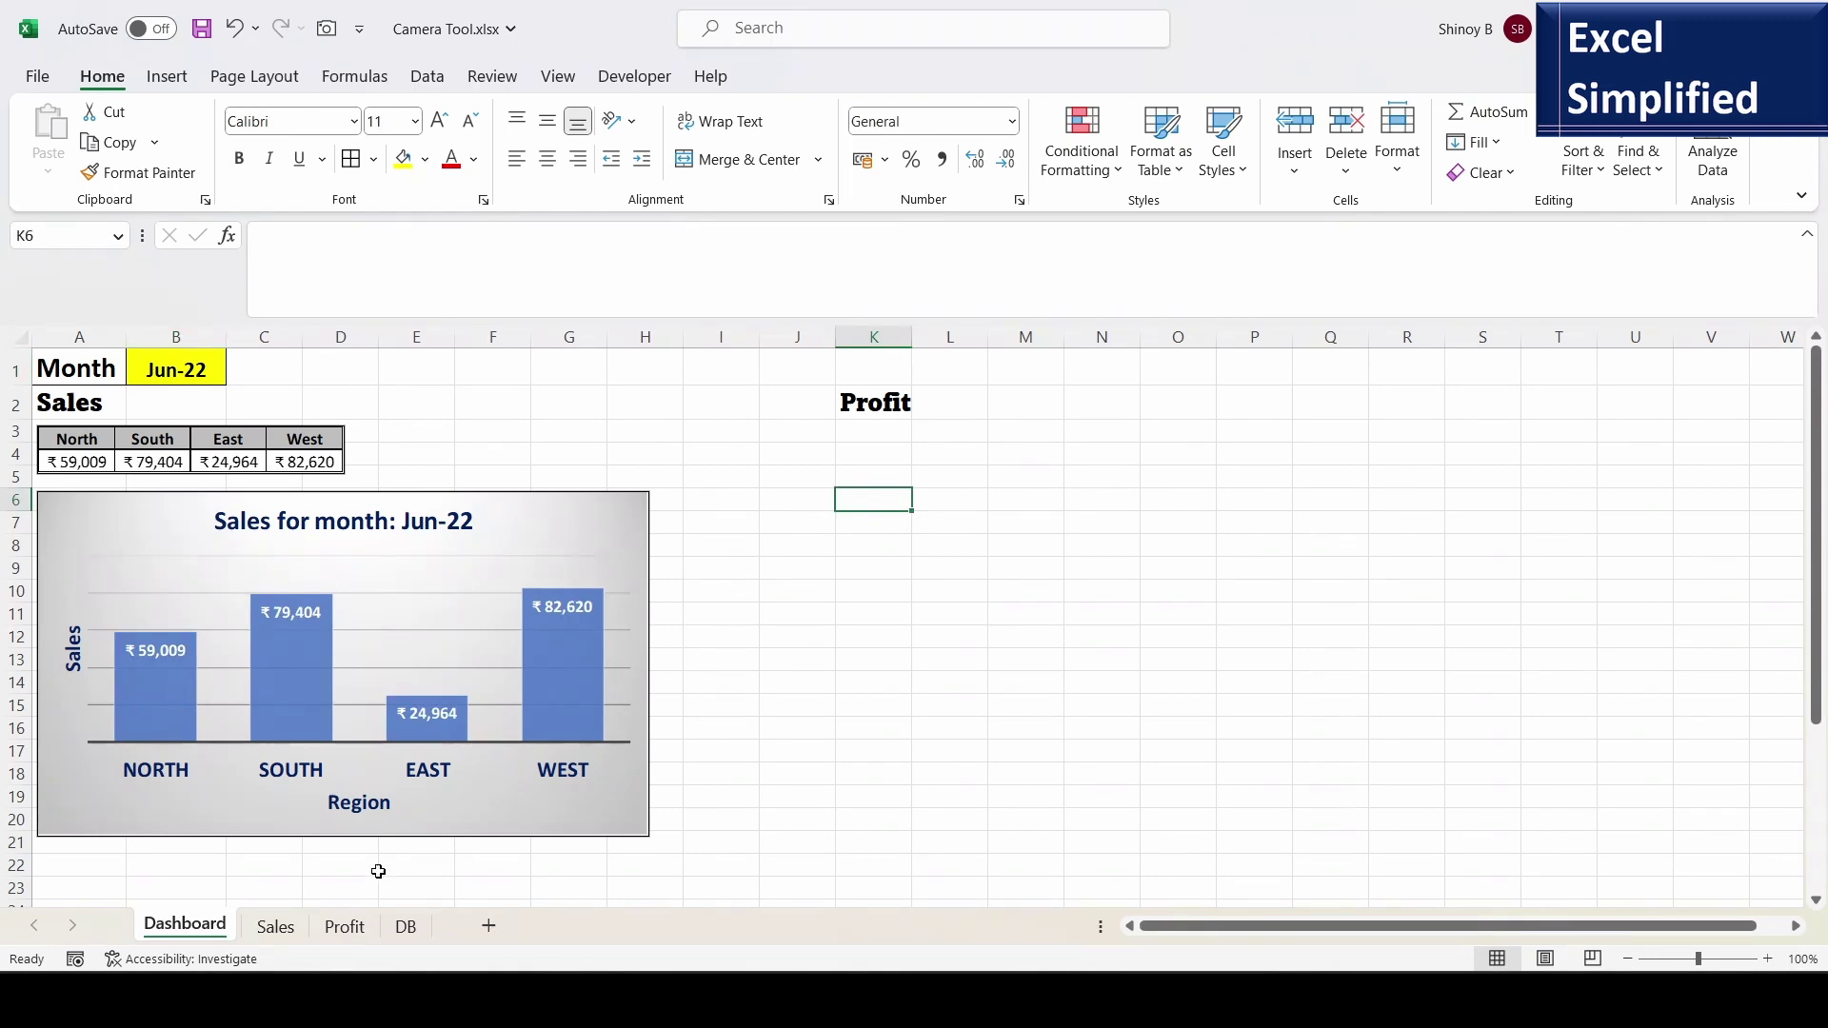
# - Capture cells J7:R21 behind the Profit sheet's gauge chart with the Camera tool and place the snapshot under the Profit heading on the Dashboard sheet
pyautogui.click(350, 929)
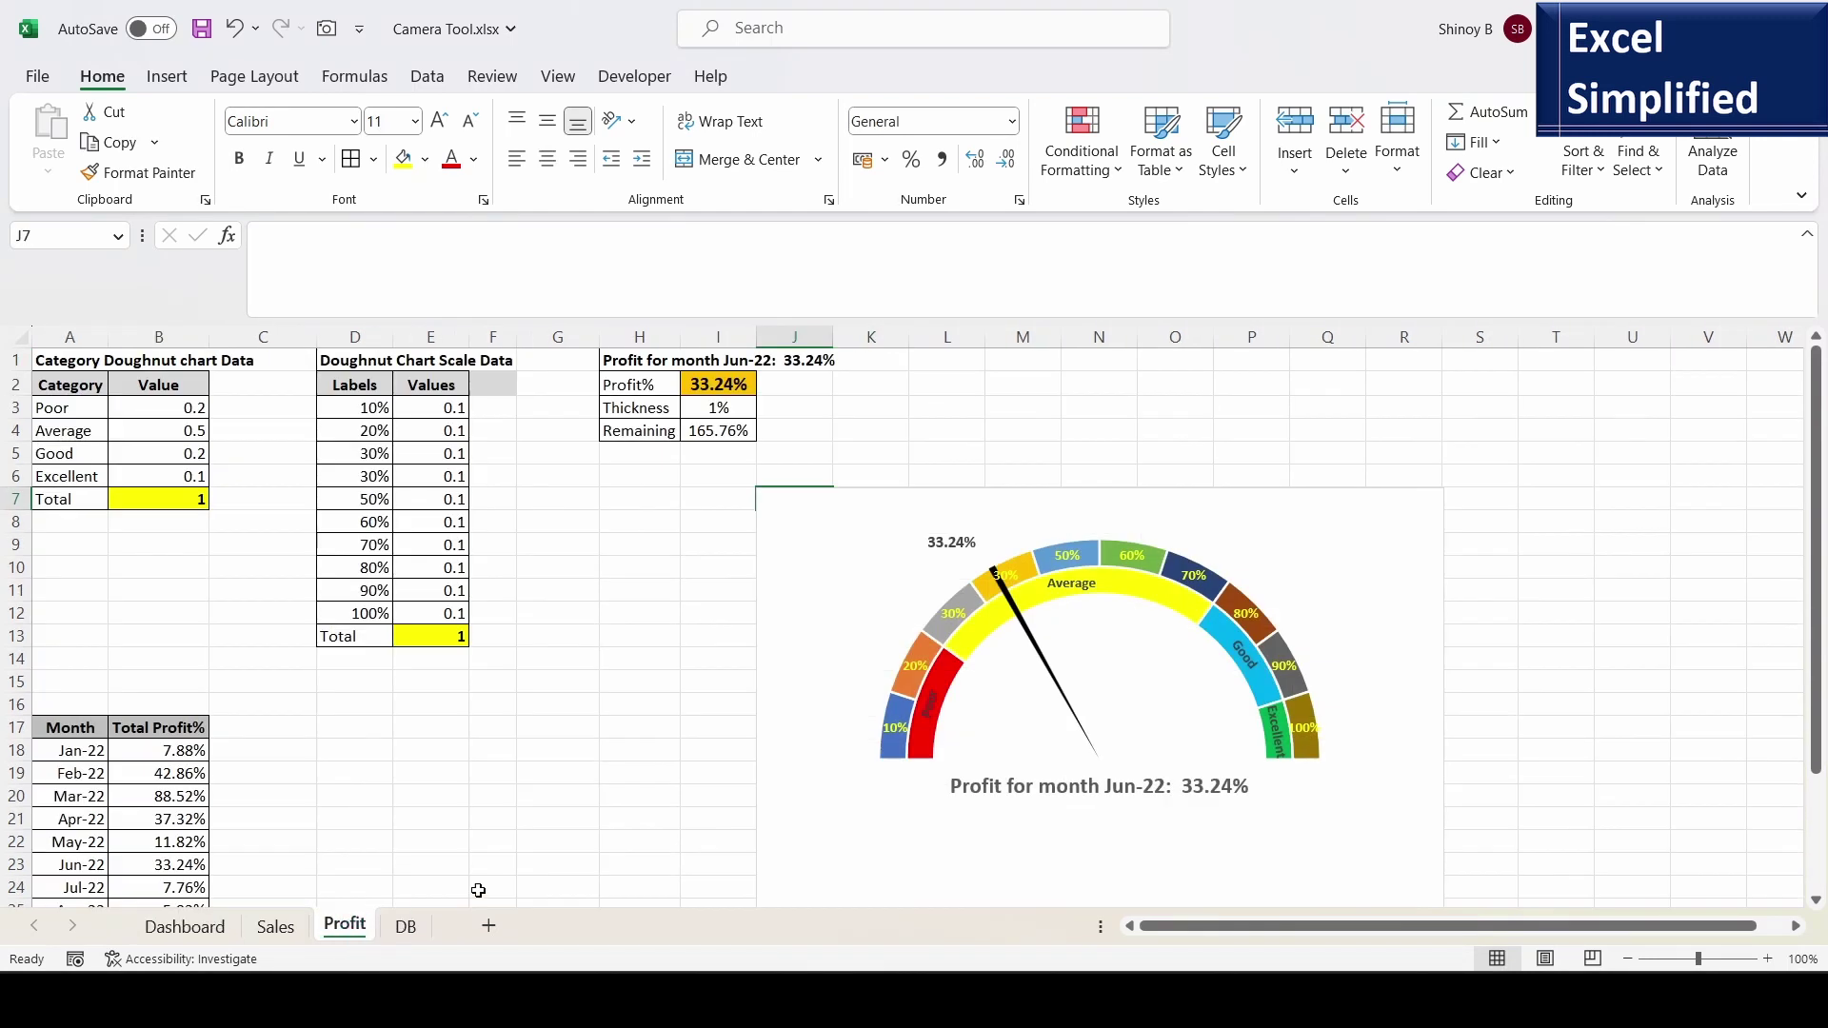
pyautogui.click(705, 496)
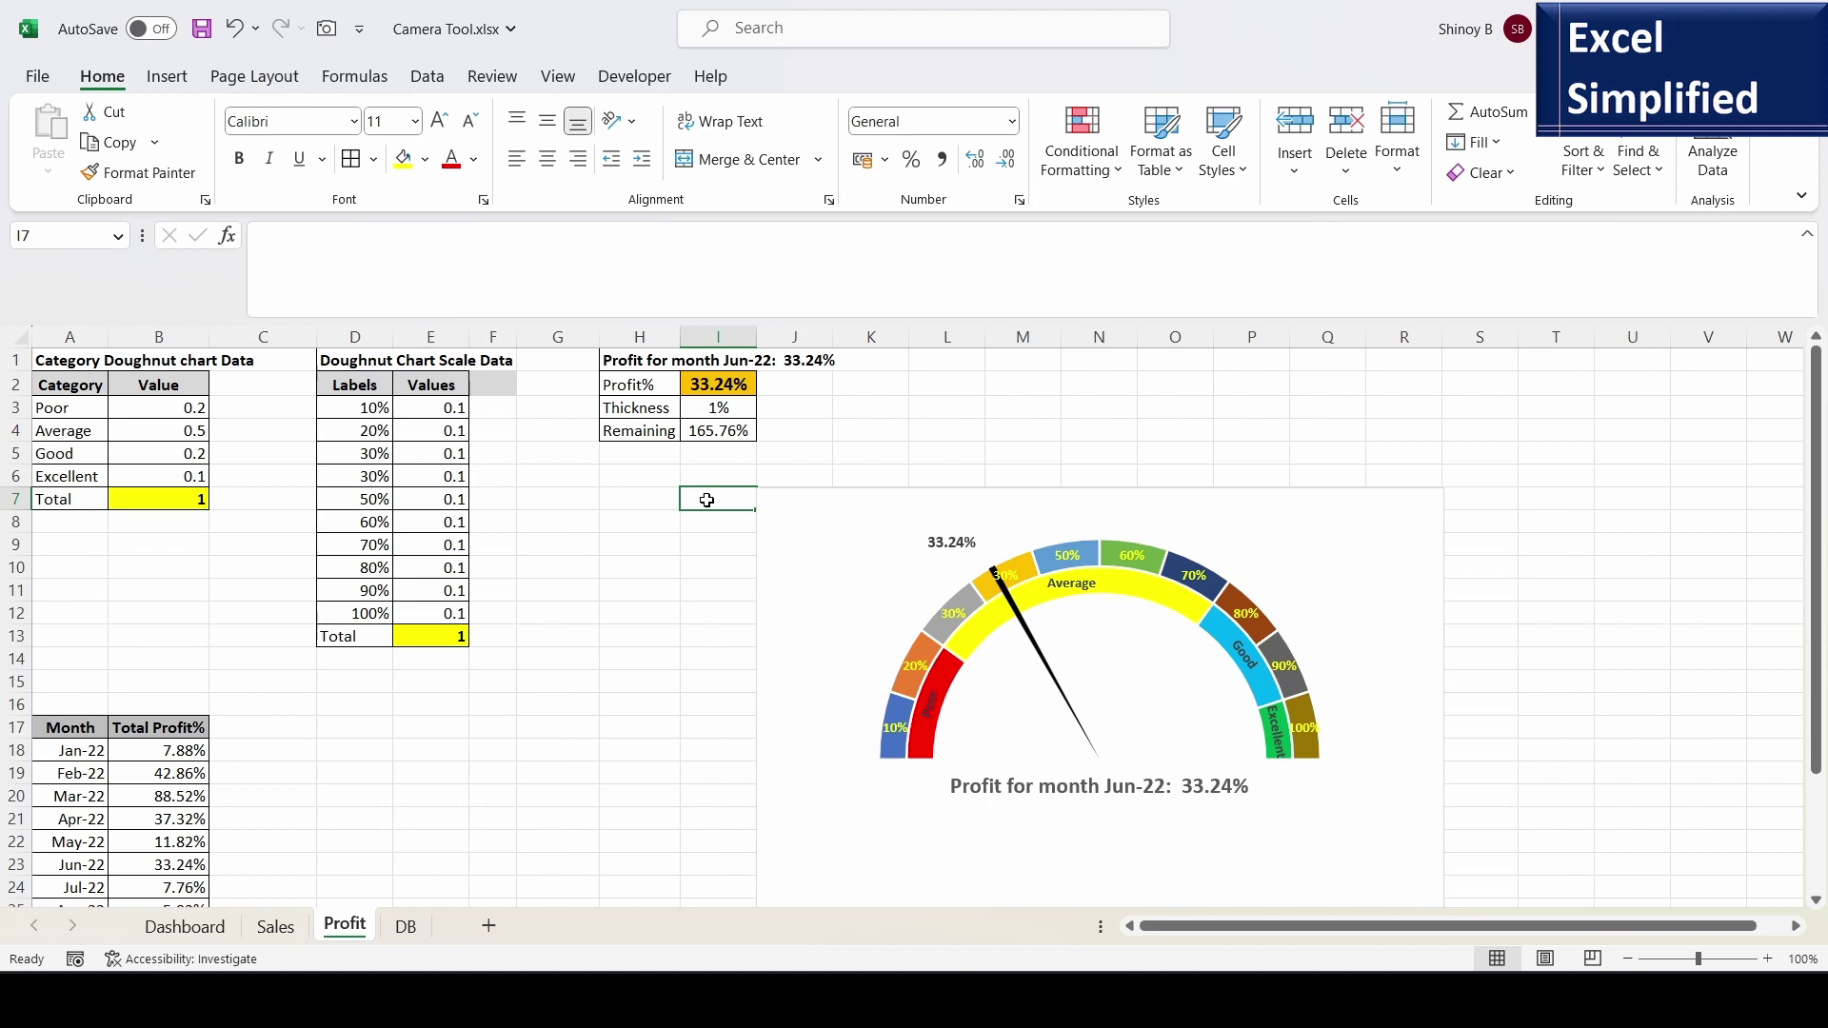
pyautogui.press('Right')
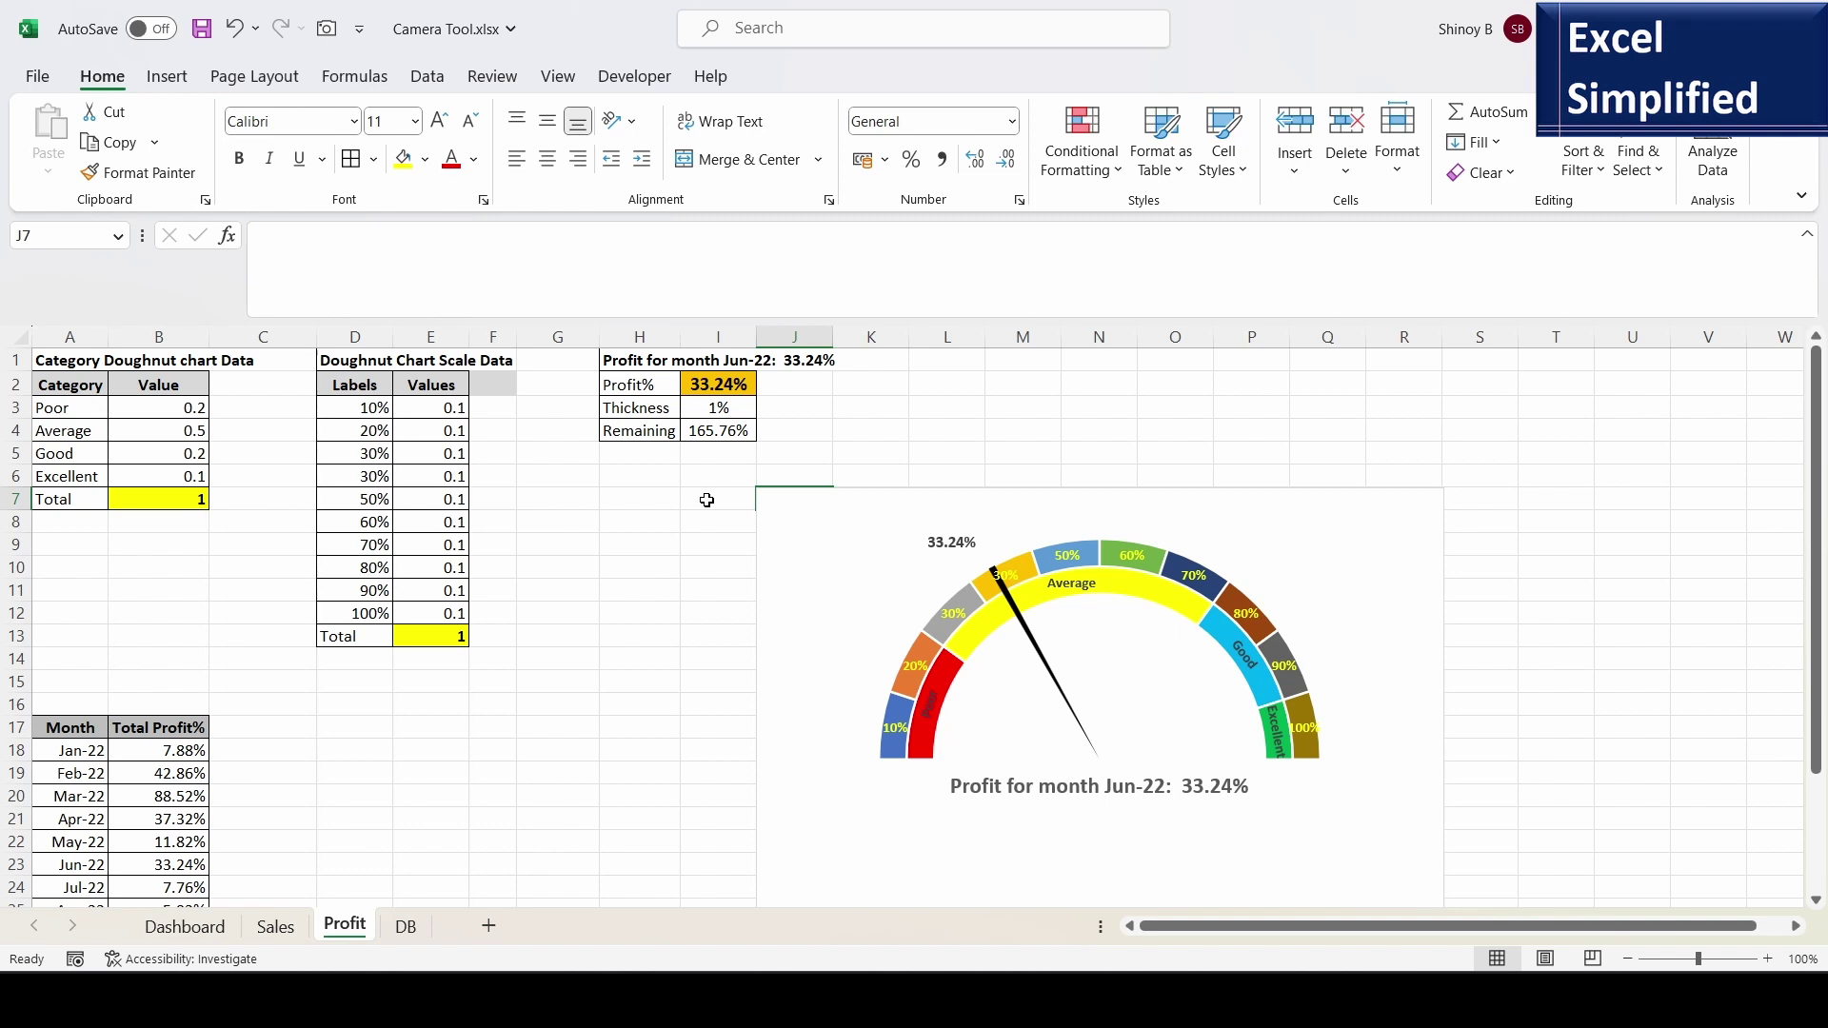
pyautogui.hotkey('shift', 'Down')
pyautogui.hotkey('shift', 'Down')
pyautogui.hotkey('shift', 'Down')
pyautogui.hotkey('shift', 'Down')
pyautogui.hotkey('shift', 'Down')
pyautogui.hotkey('shift', 'Down')
pyautogui.hotkey('shift', 'Down')
pyautogui.hotkey('shift', 'Down')
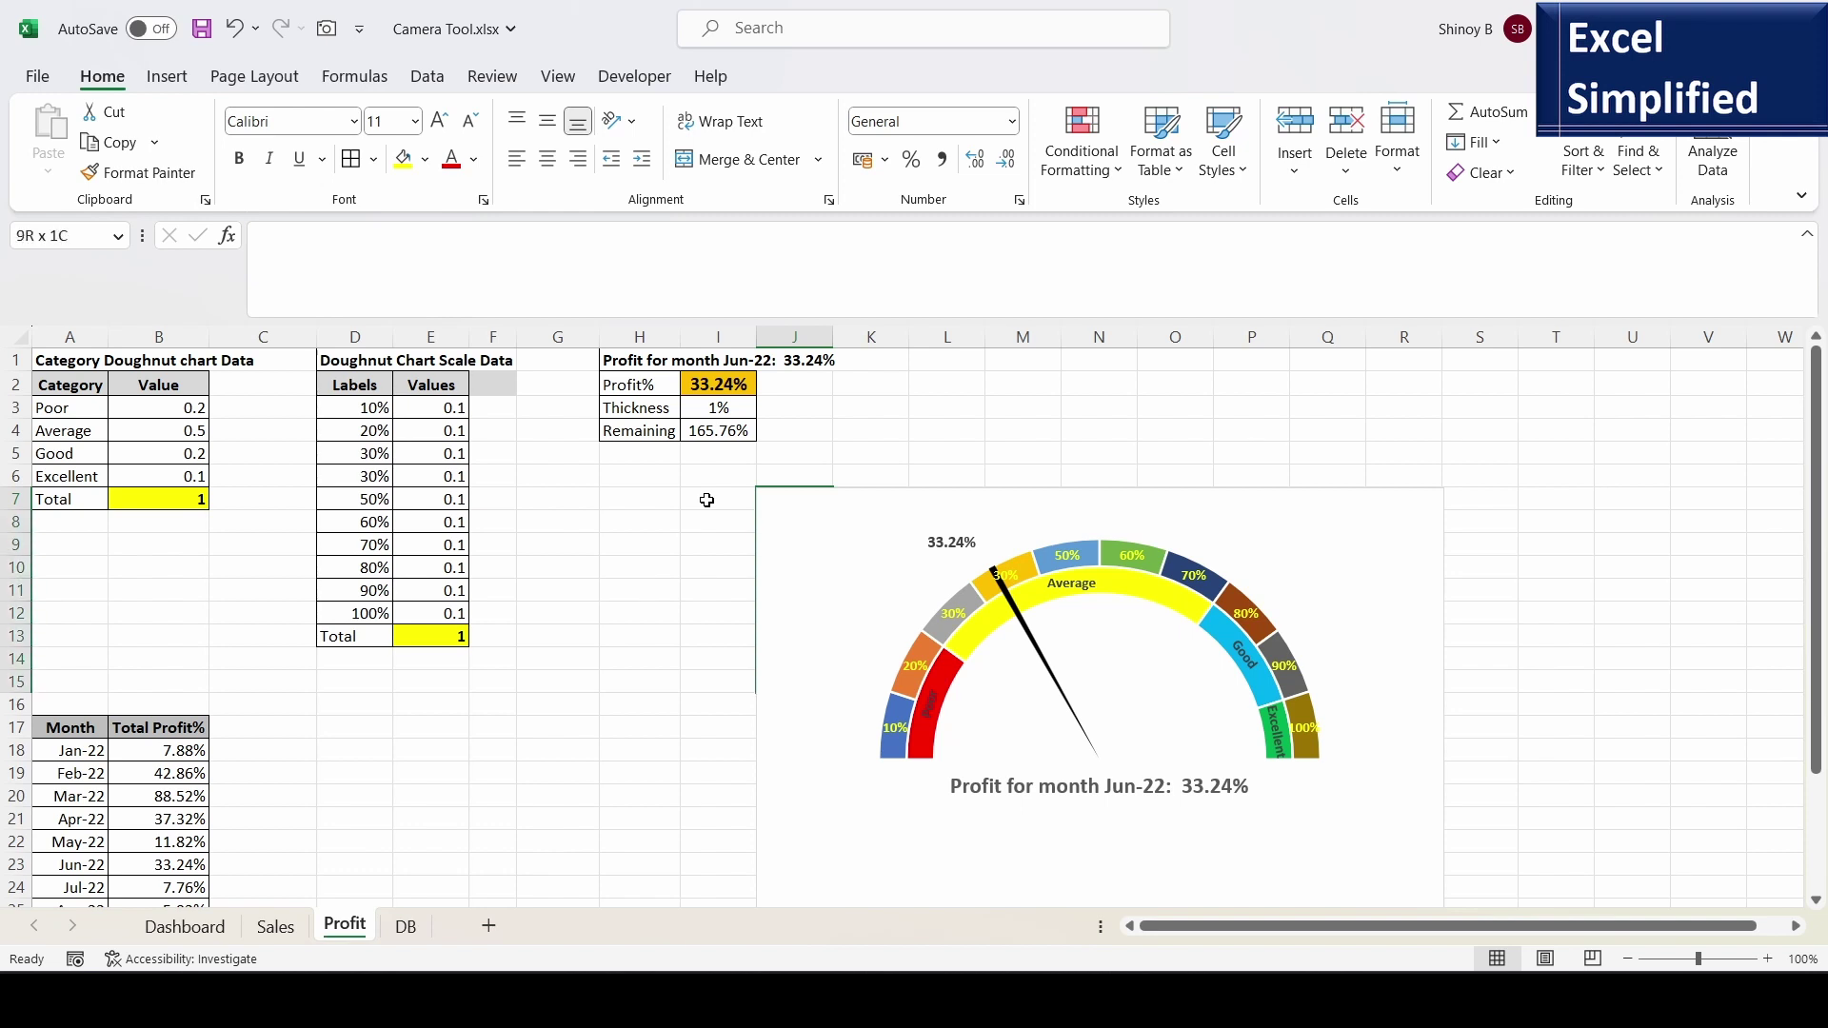
pyautogui.hotkey('shift', 'Down')
pyautogui.hotkey('shift', 'Down')
pyautogui.hotkey('shift', 'Down')
pyautogui.hotkey('shift', 'Down')
pyautogui.hotkey('shift', 'Down')
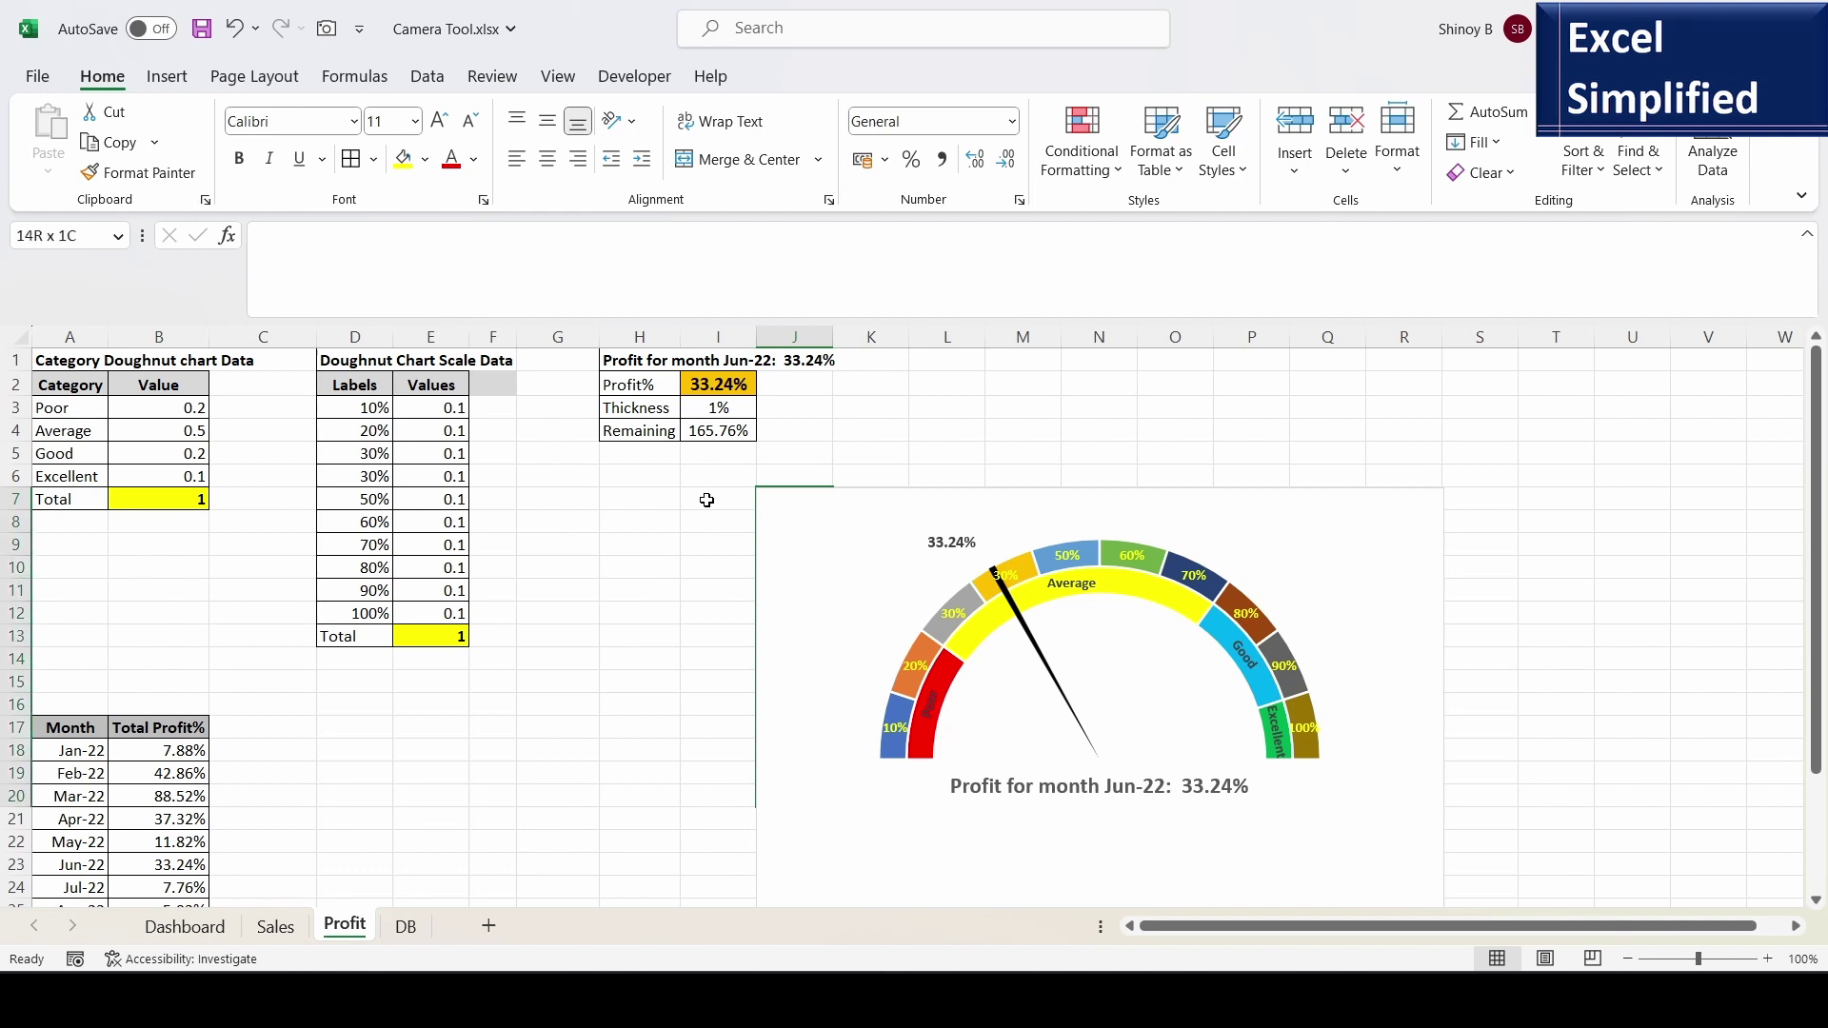
pyautogui.hotkey('shift', 'Down')
pyautogui.hotkey('shift', 'Right')
pyautogui.hotkey('shift', 'Right')
pyautogui.hotkey('shift', 'Right')
pyautogui.hotkey('shift', 'Right')
pyautogui.hotkey('shift', 'Right')
pyautogui.hotkey('shift', 'Right')
pyautogui.hotkey('shift', 'Right')
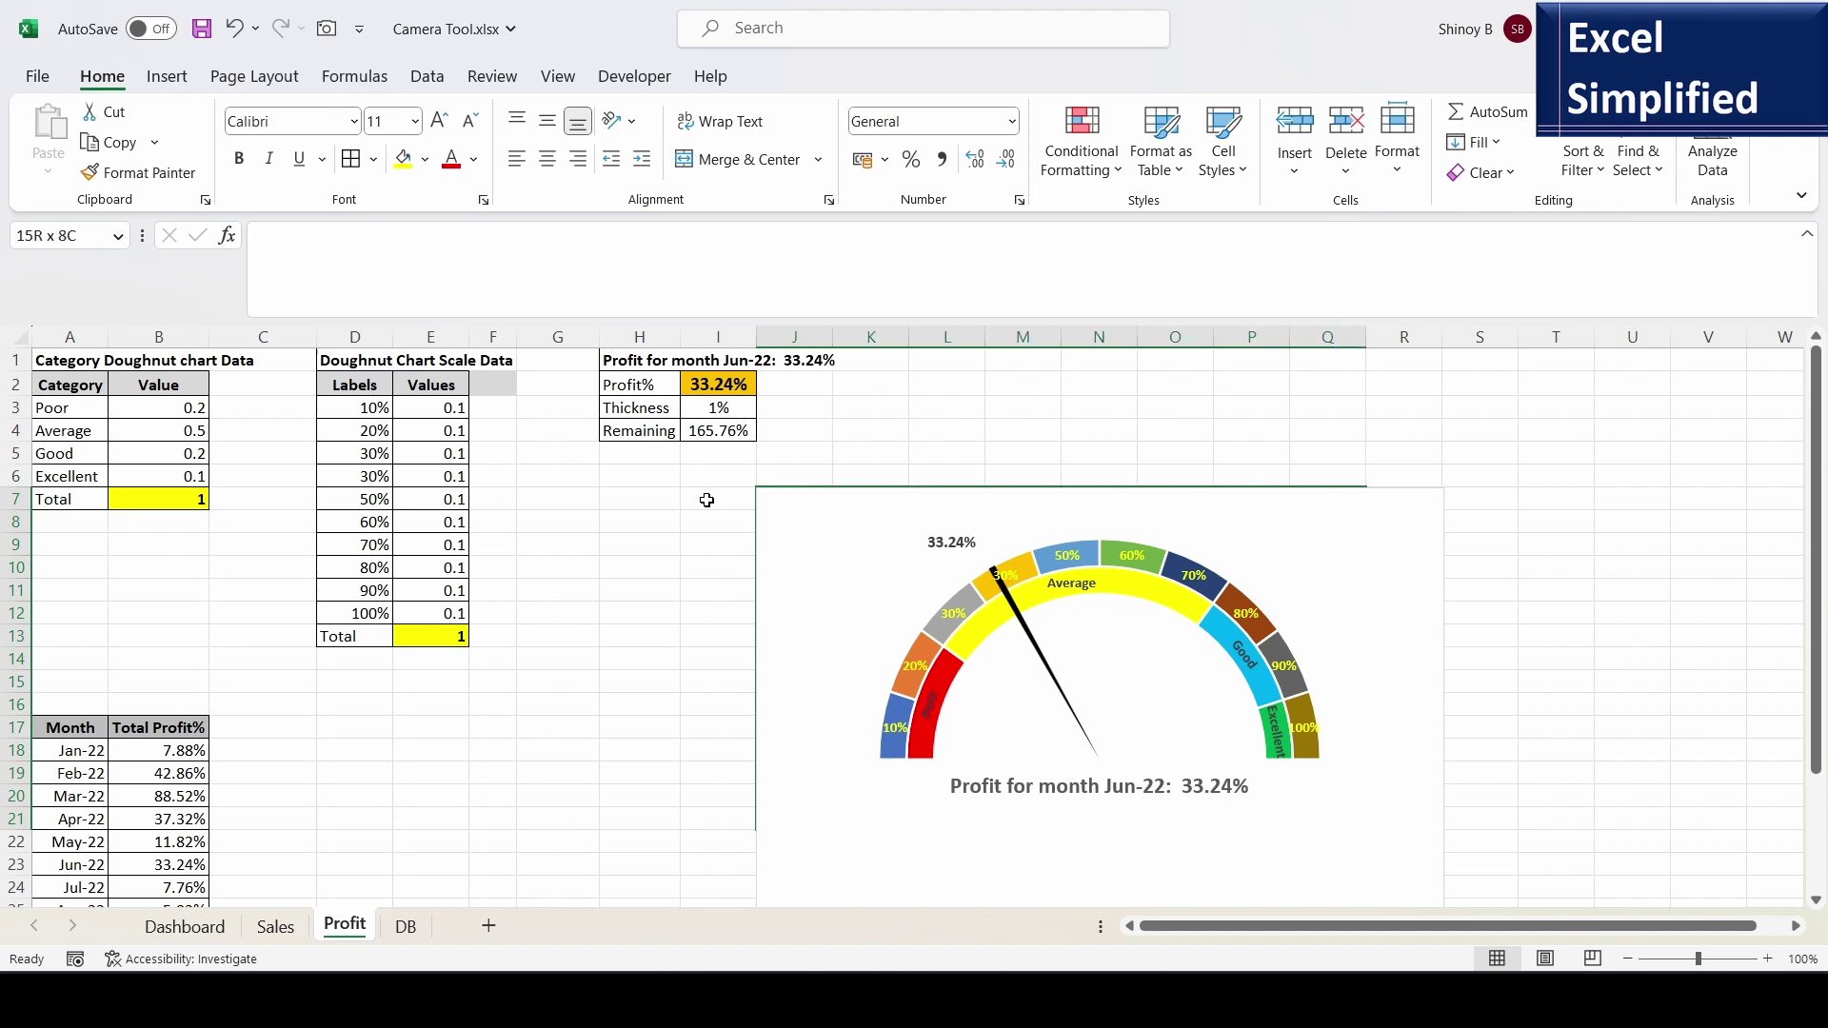
pyautogui.hotkey('shift', 'Right')
pyautogui.hotkey('shift', 'Right')
pyautogui.hotkey('shift', 'Left')
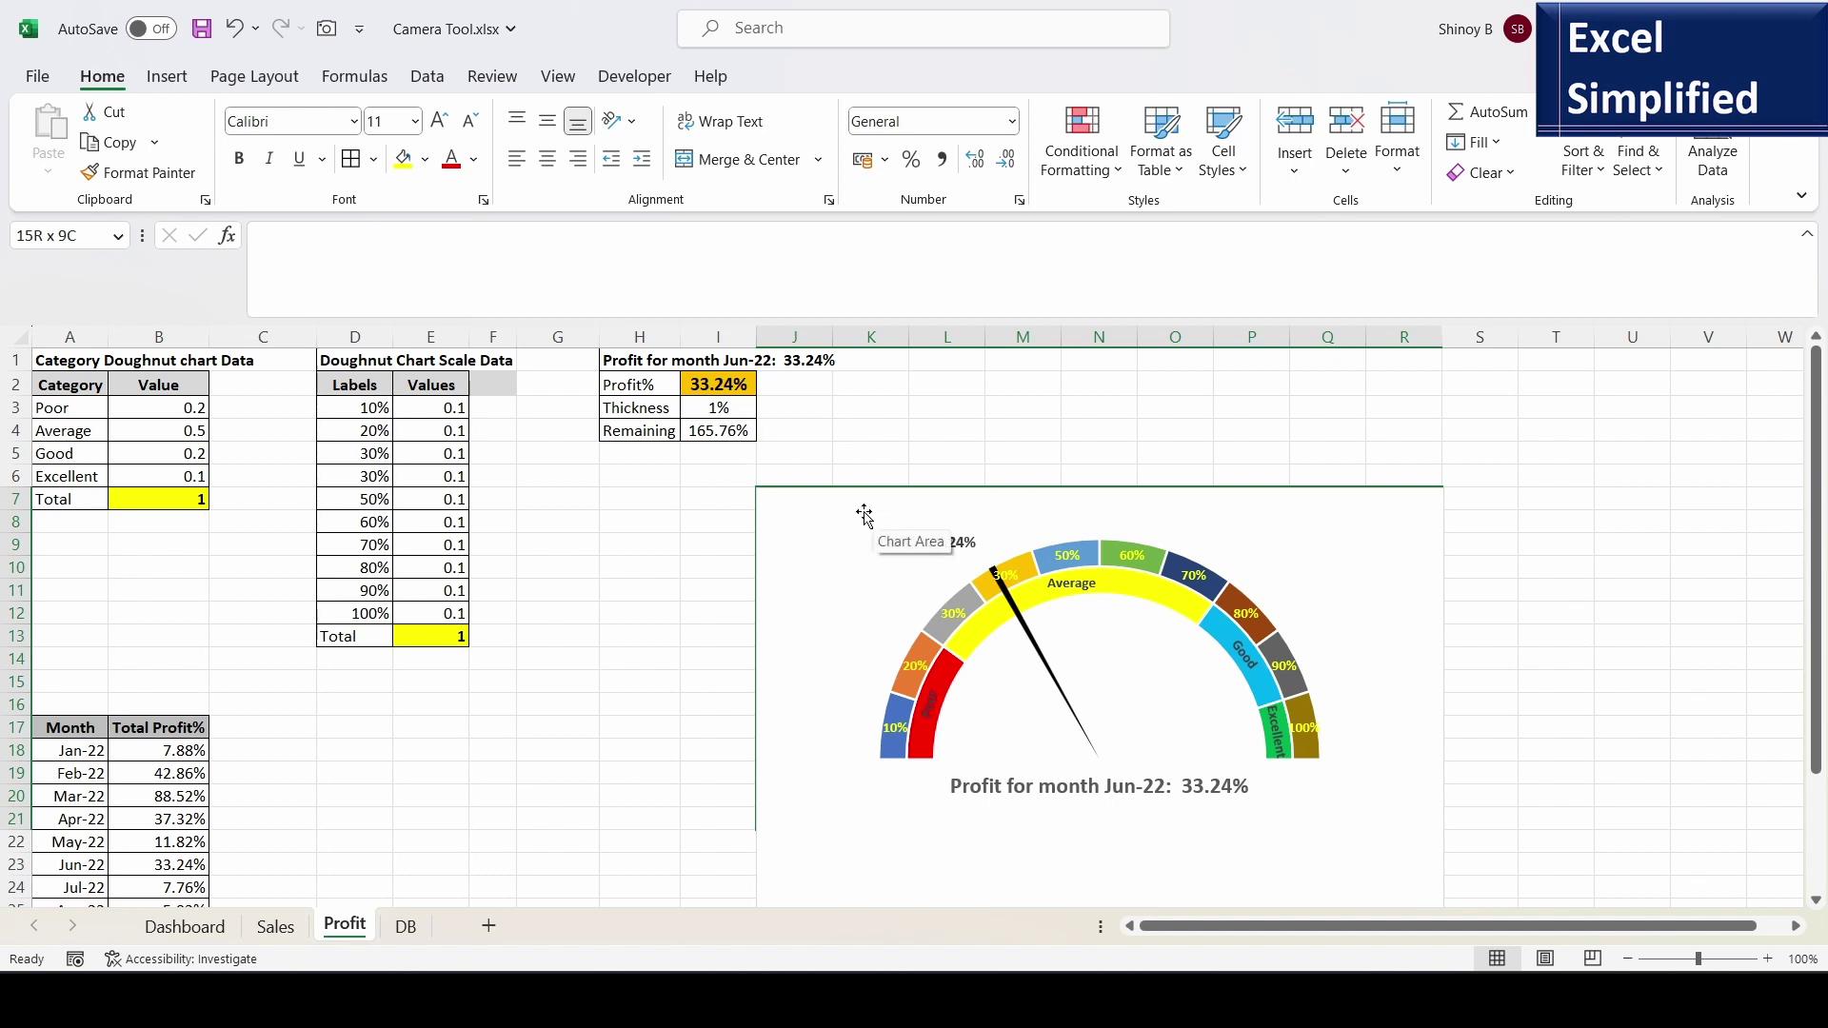
pyautogui.click(326, 39)
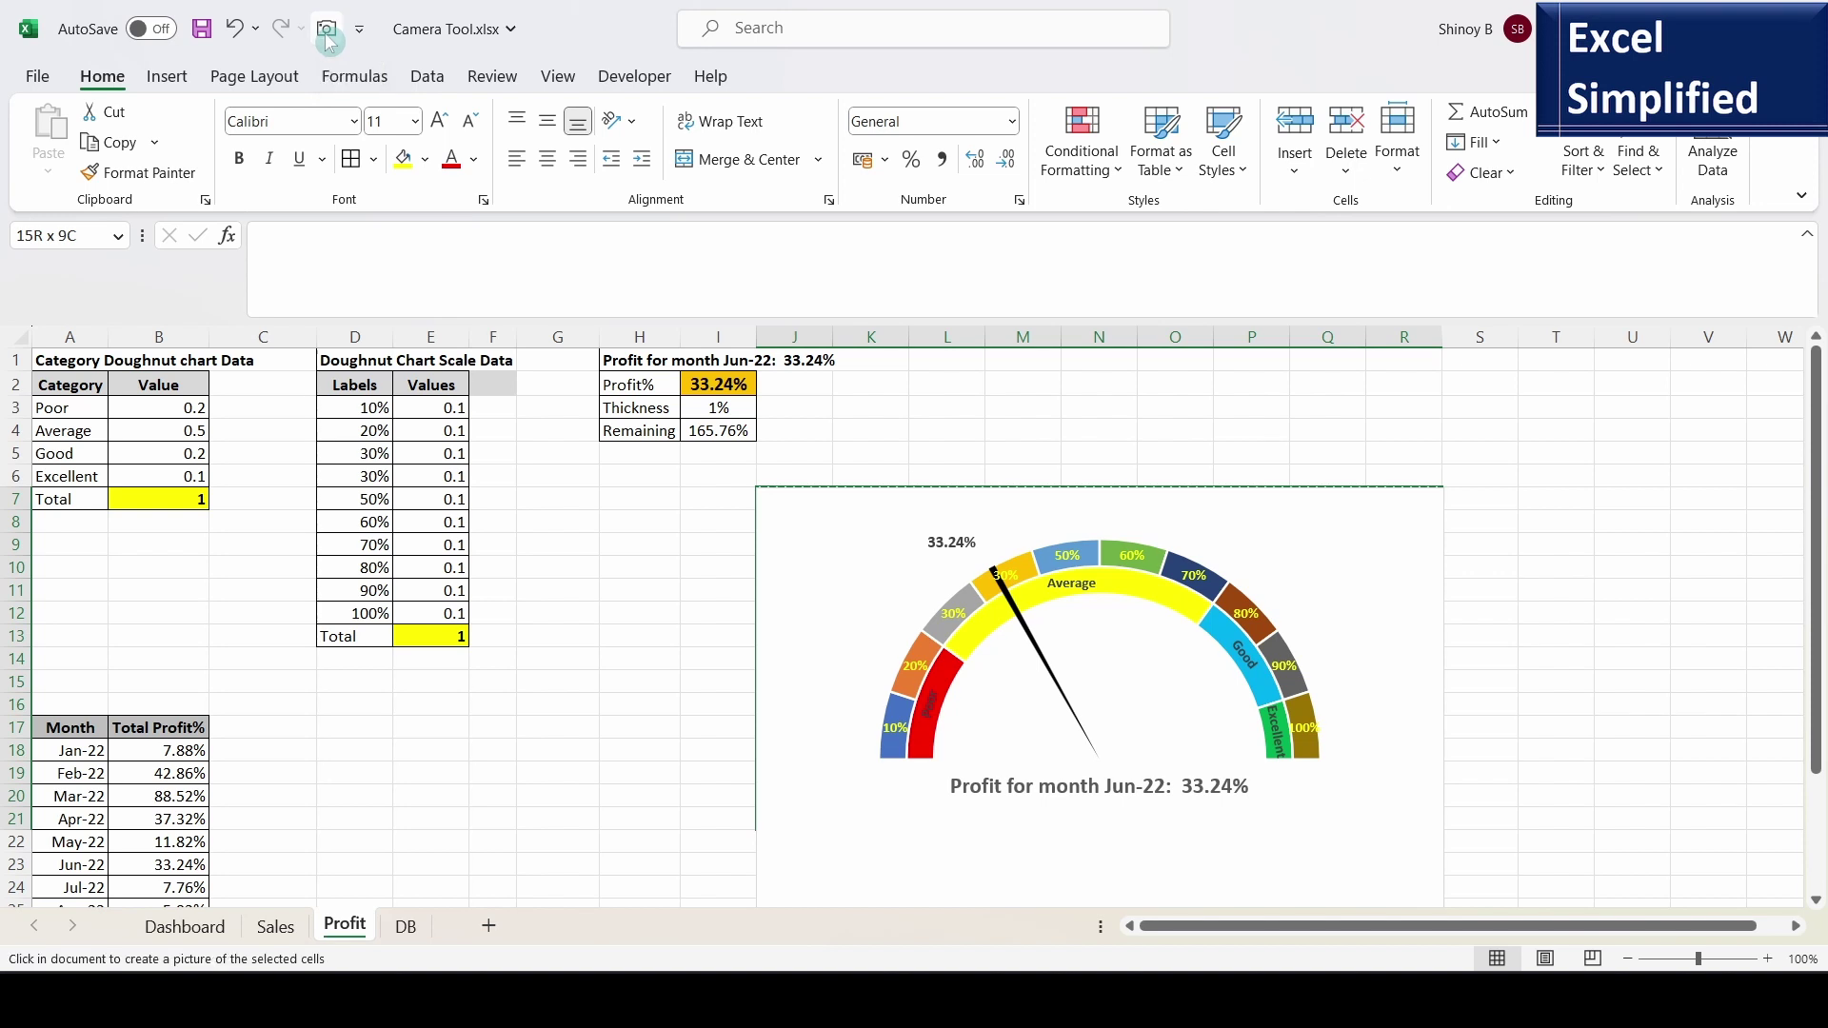
pyautogui.click(195, 929)
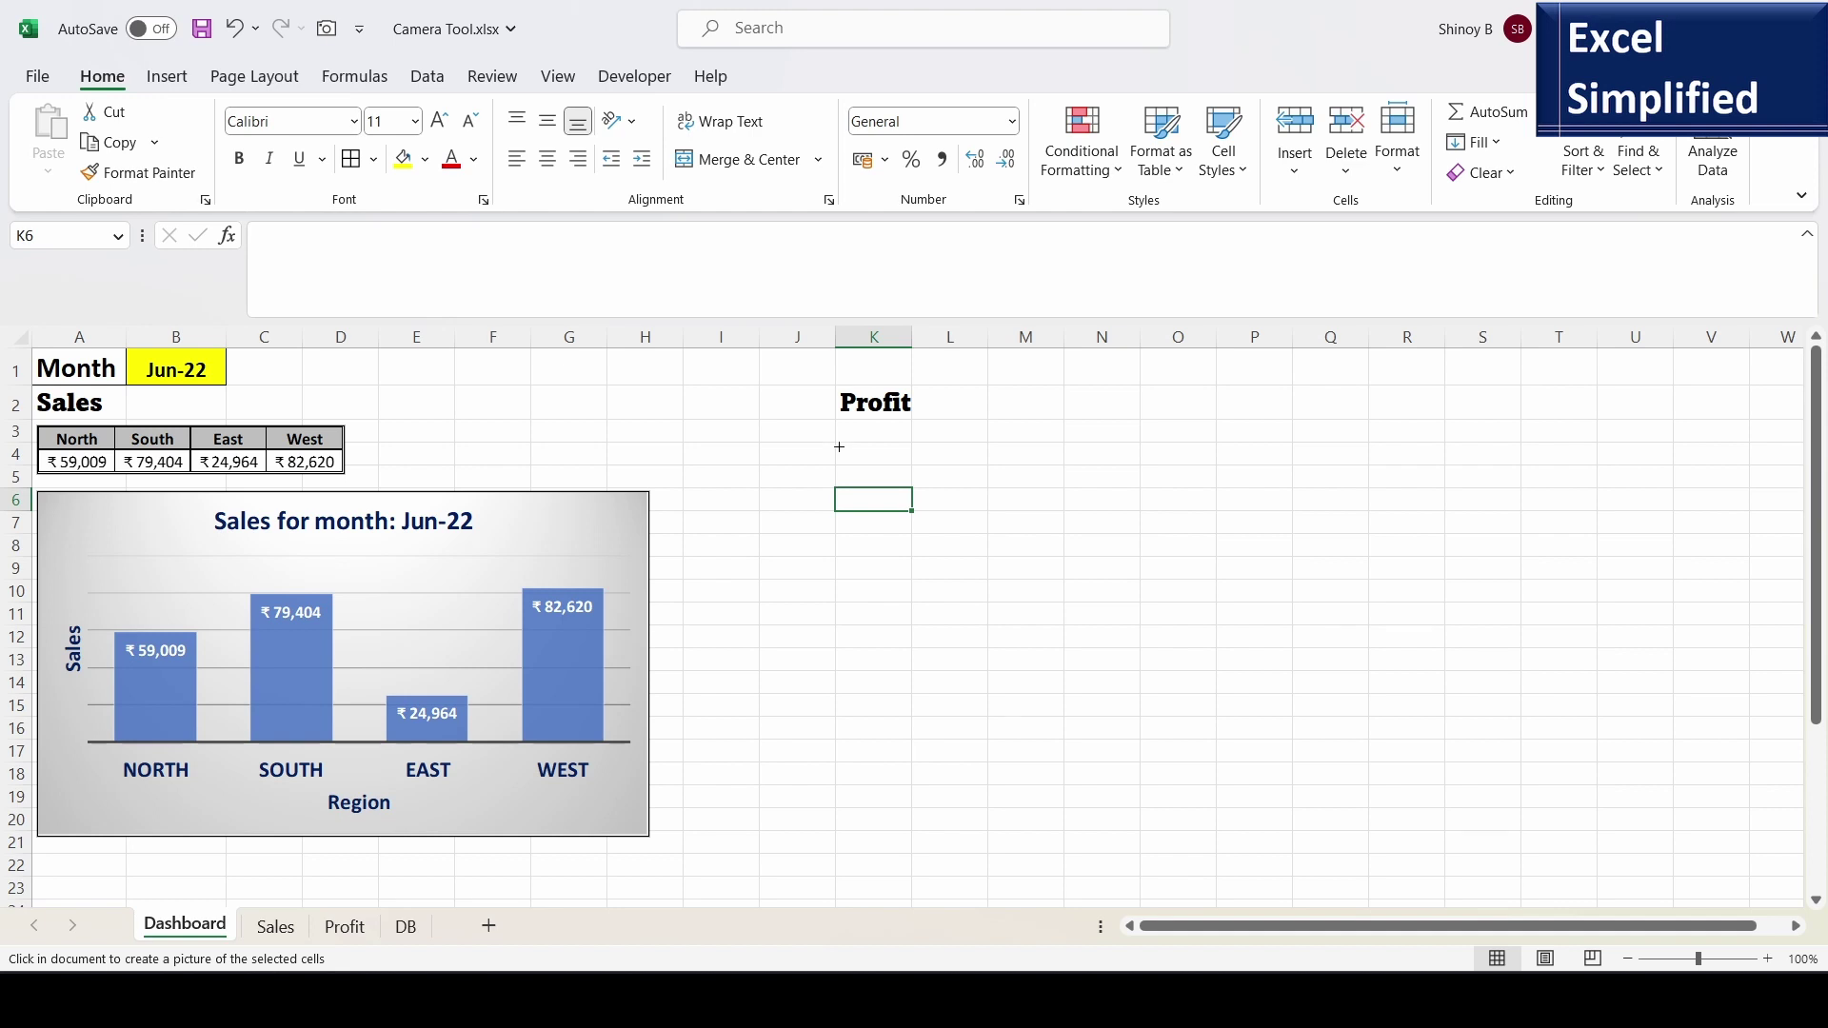
pyautogui.click(838, 447)
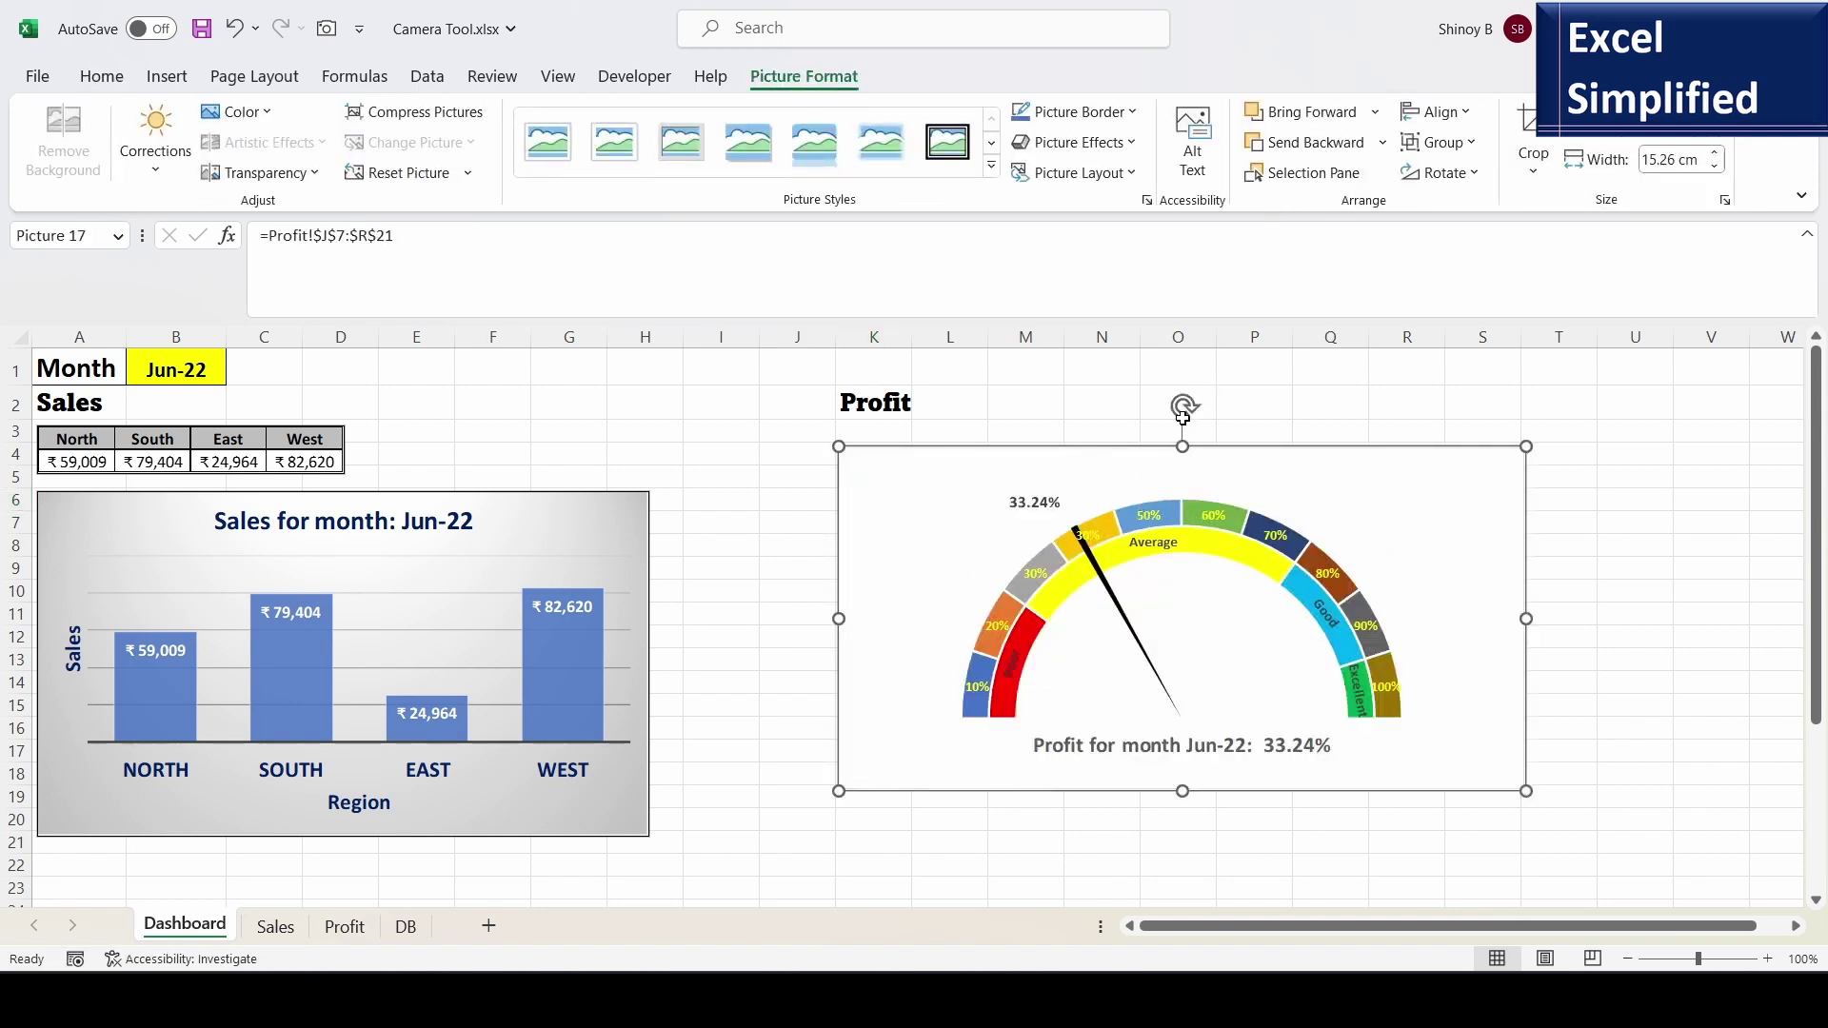
pyautogui.moveTo(1183, 407); pyautogui.dragTo(1179, 404)
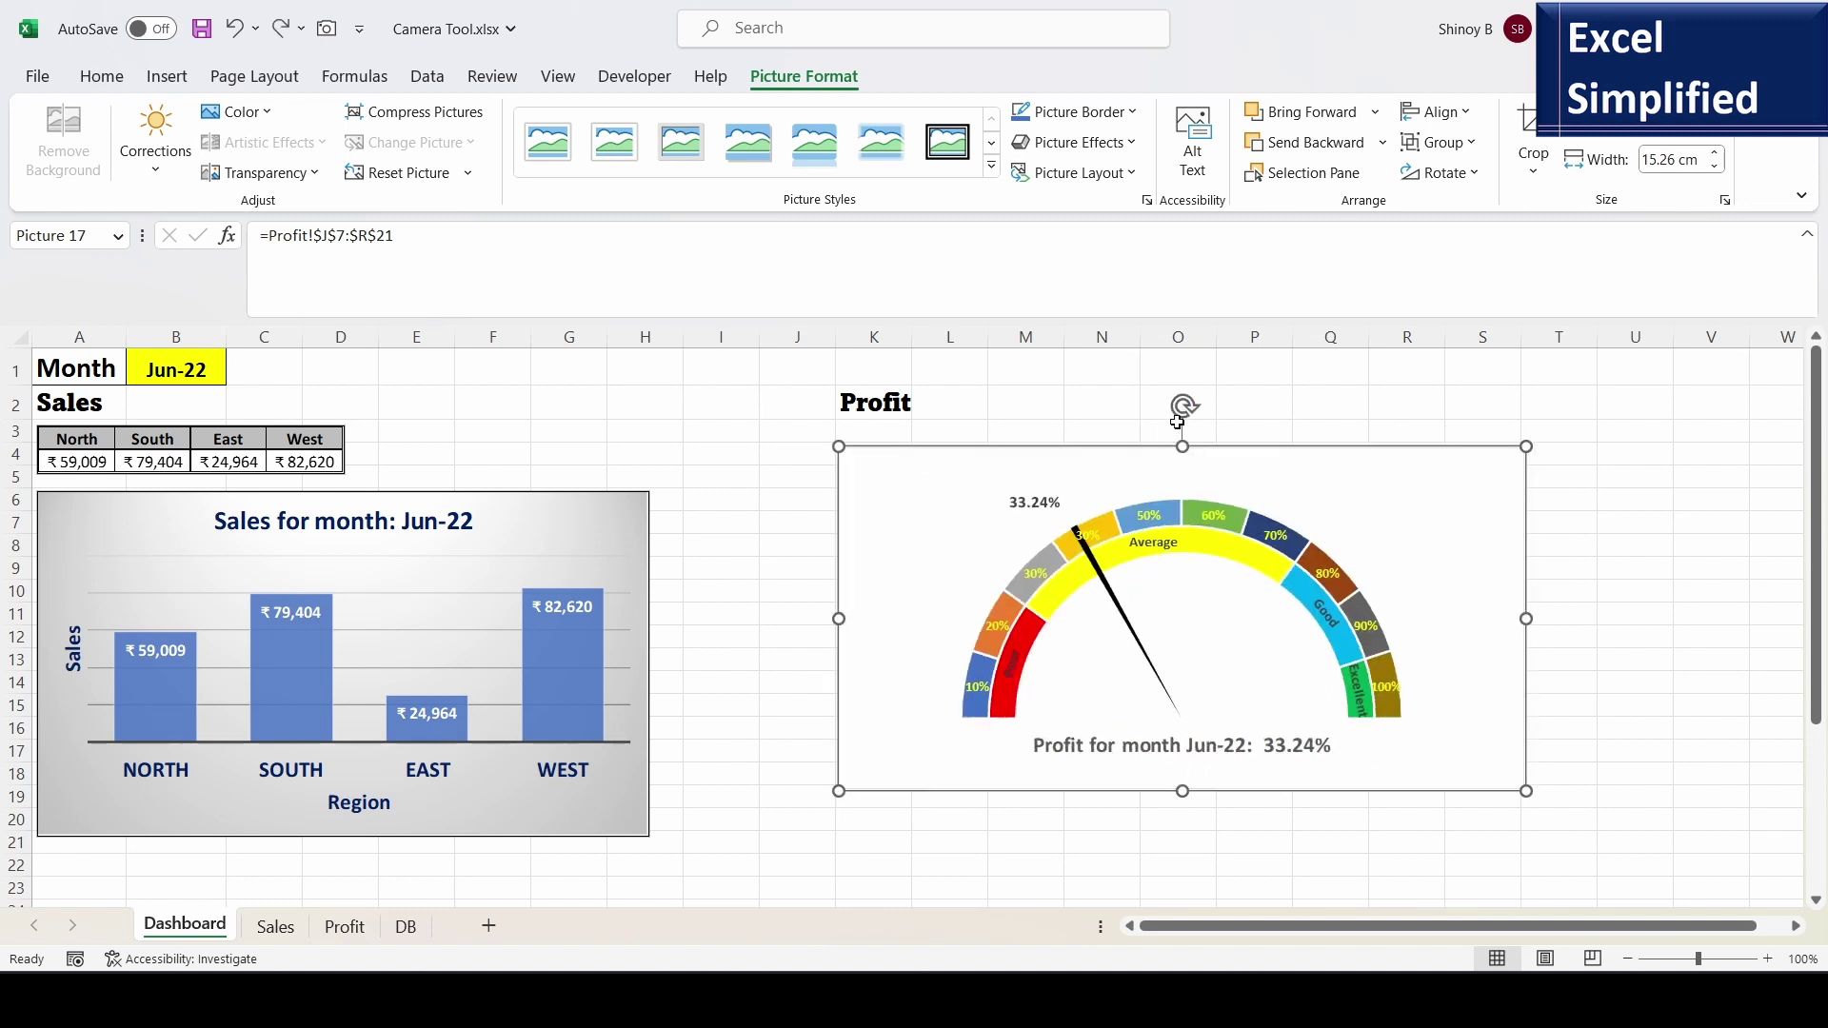
pyautogui.click(748, 431)
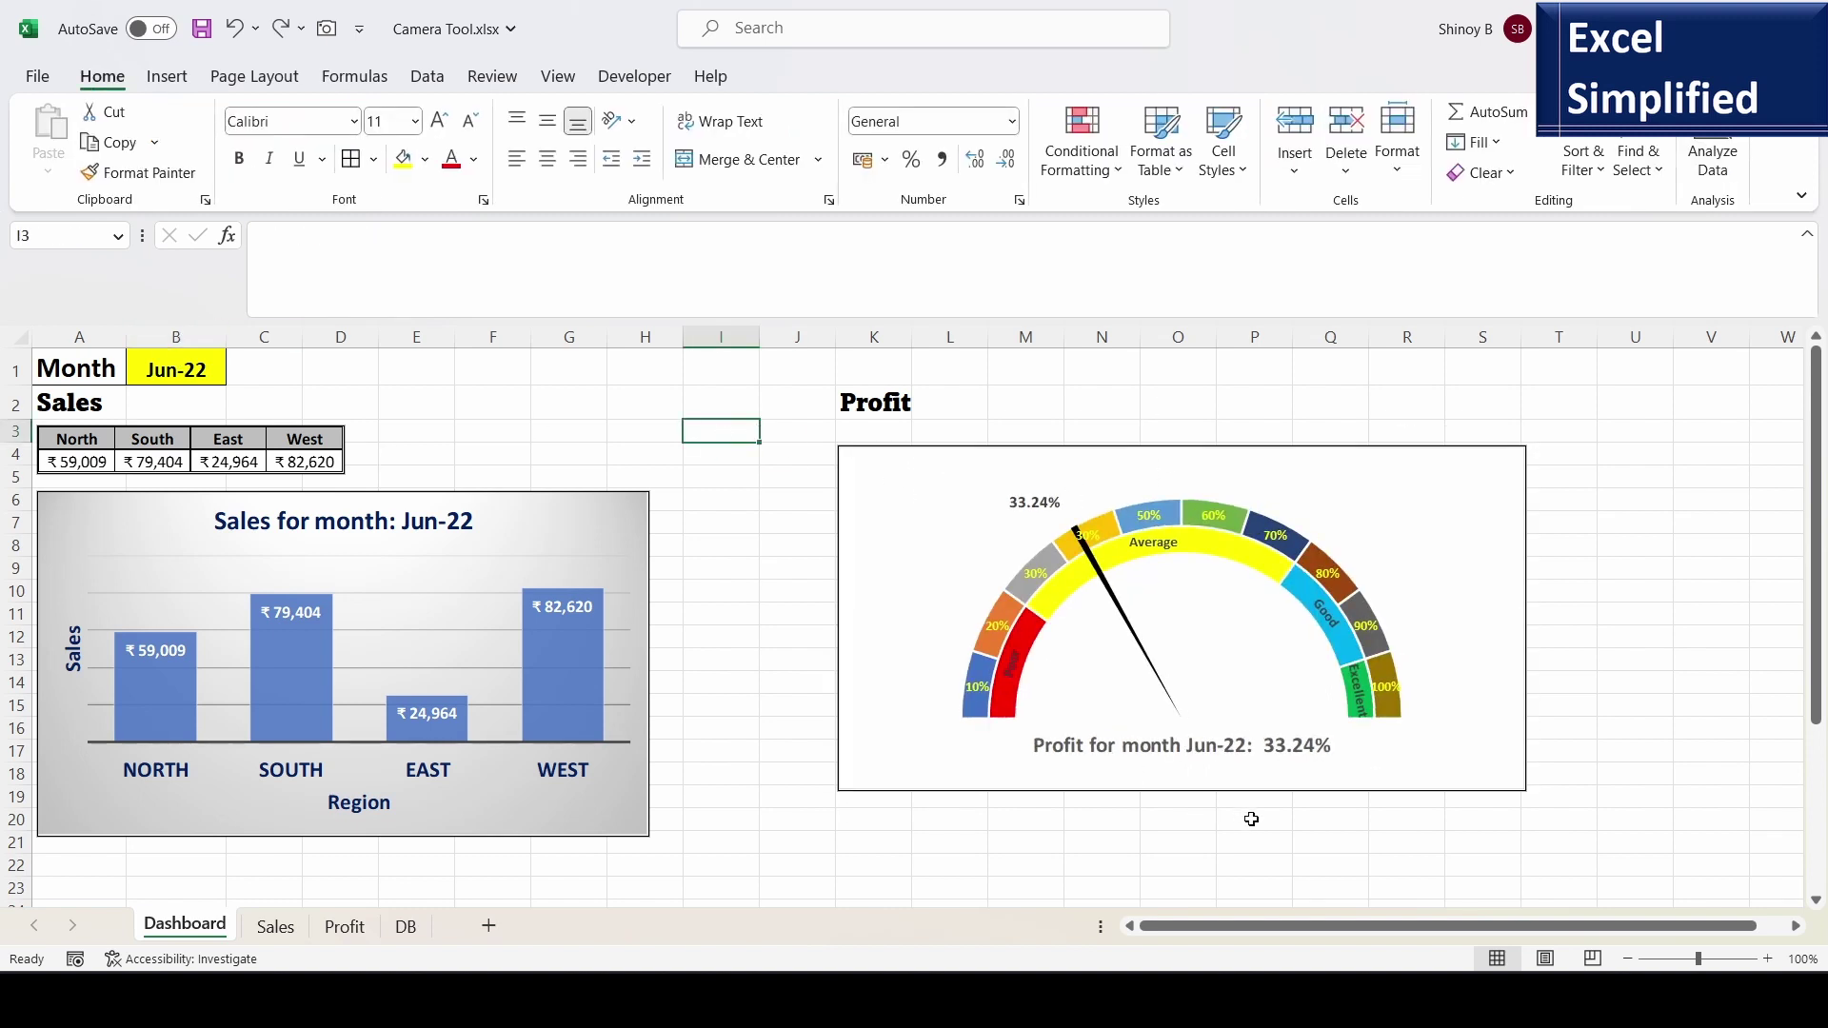
# - Test the sales and profit snapshots by setting the dashboard month in cell B1 to Sep-22
pyautogui.click(153, 369)
pyautogui.click(236, 373)
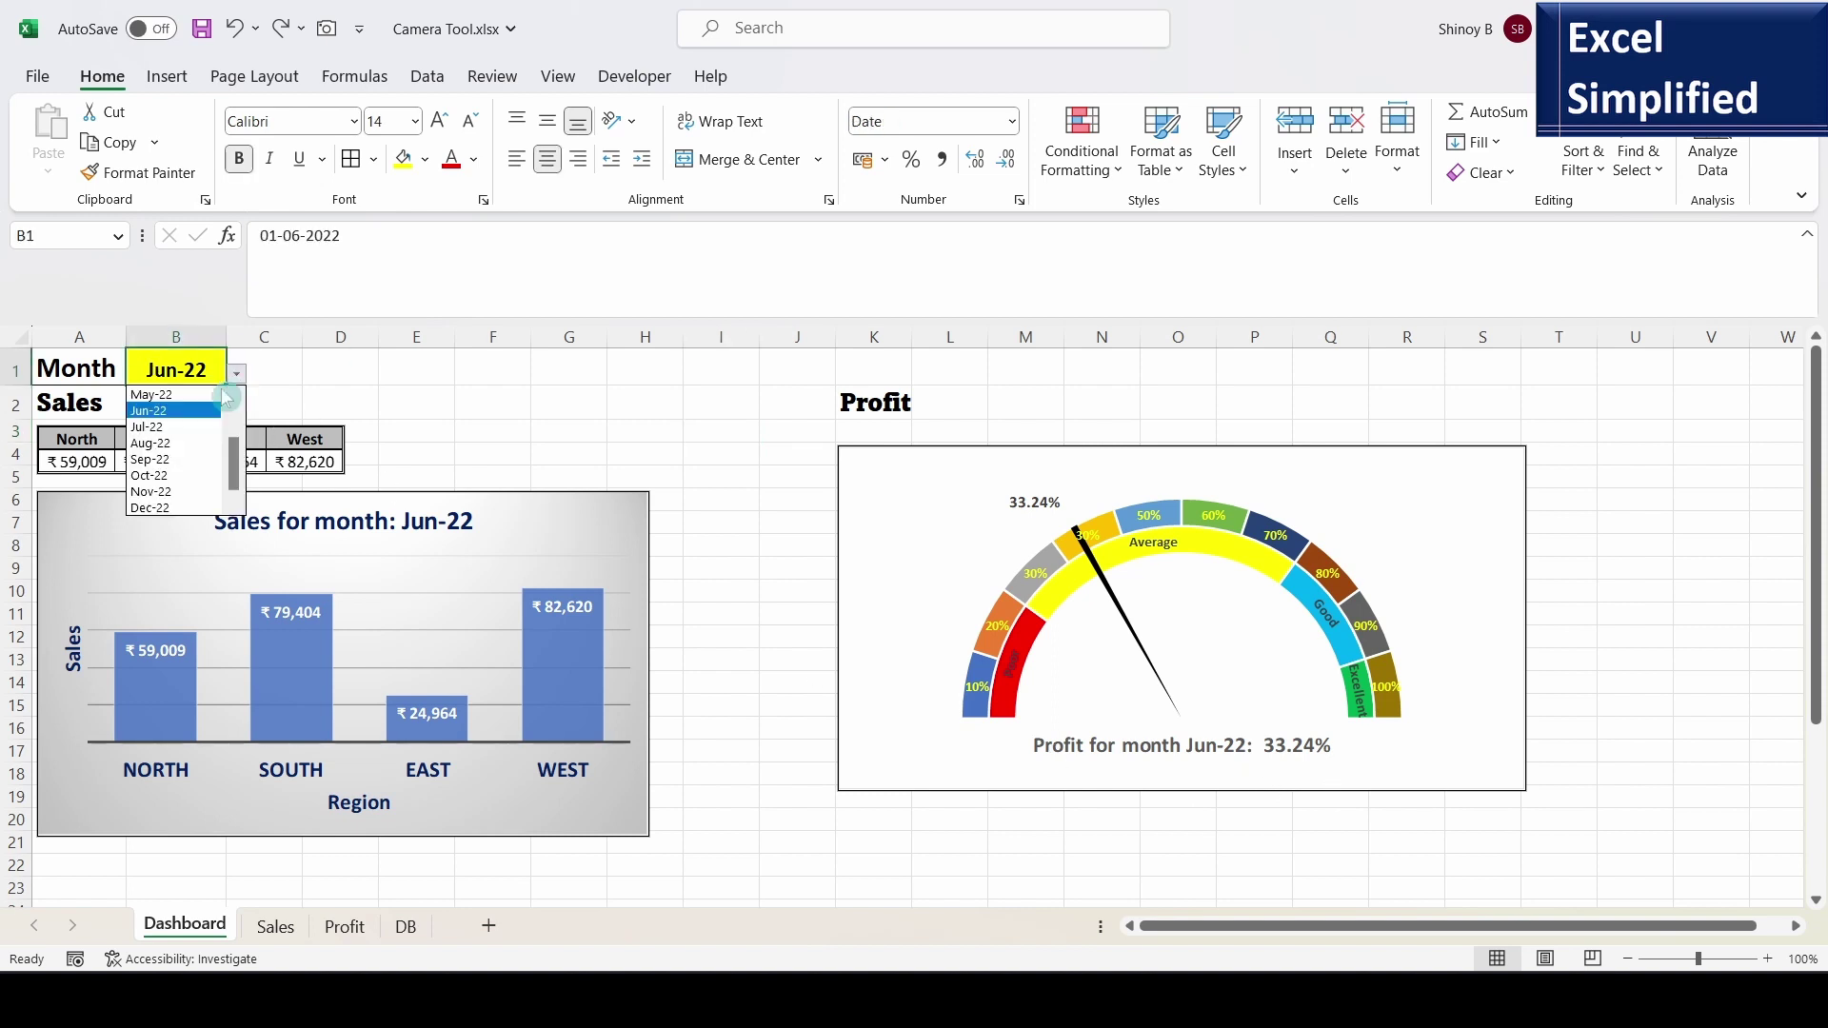
pyautogui.click(187, 460)
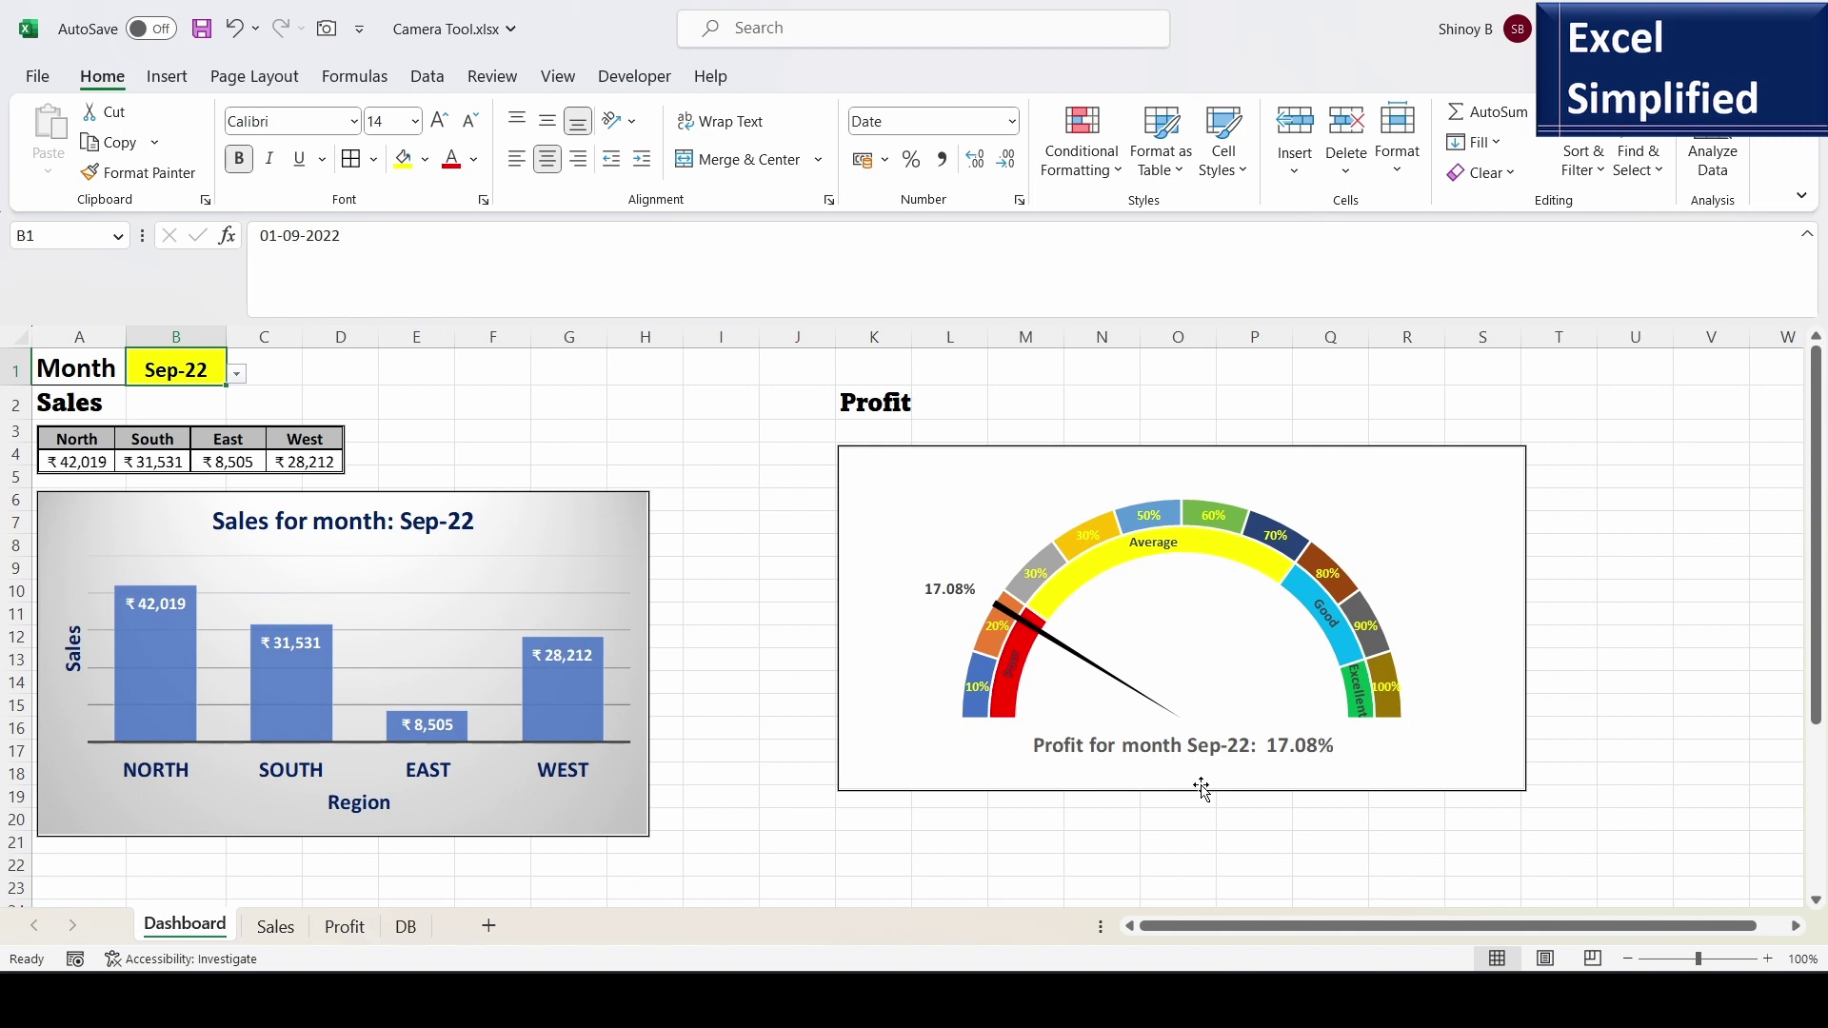
# - Compare the gauge chart on the Profit sheet with the Sep-22 row of the Total Profit% table
pyautogui.click(346, 928)
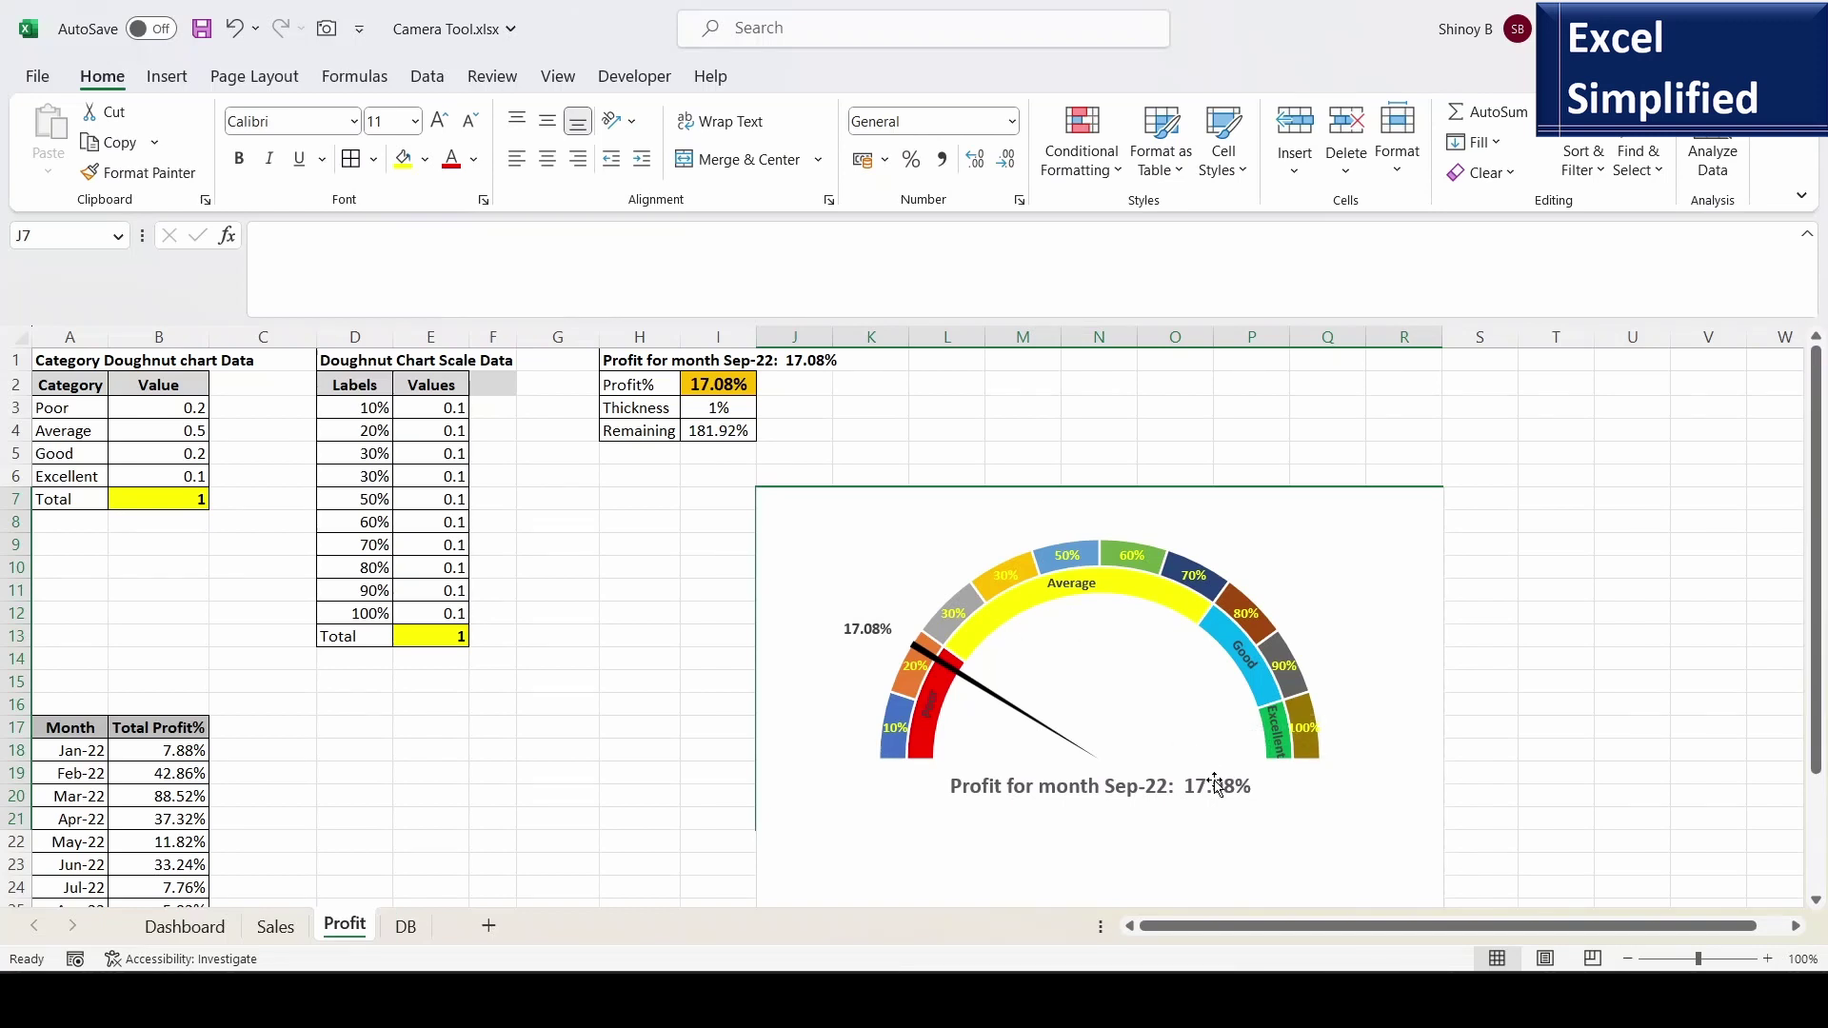
pyautogui.scroll(-2, 212, 798)
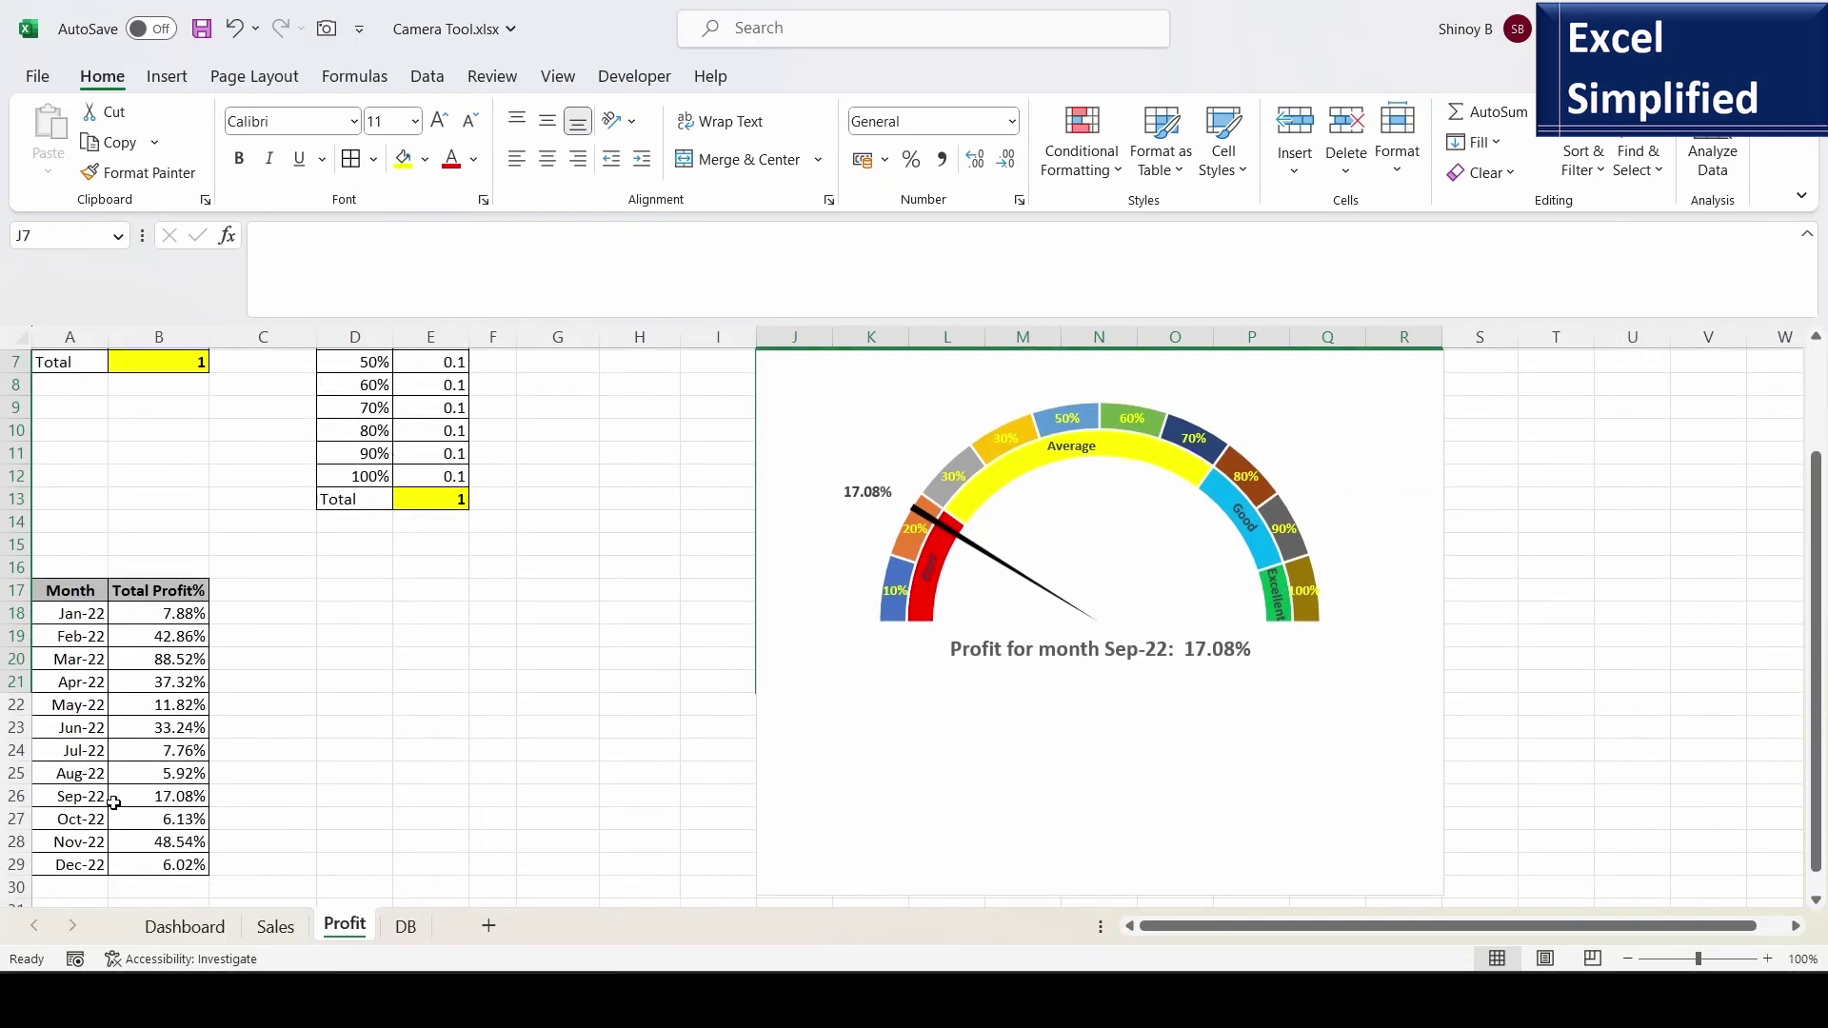
pyautogui.click(189, 795)
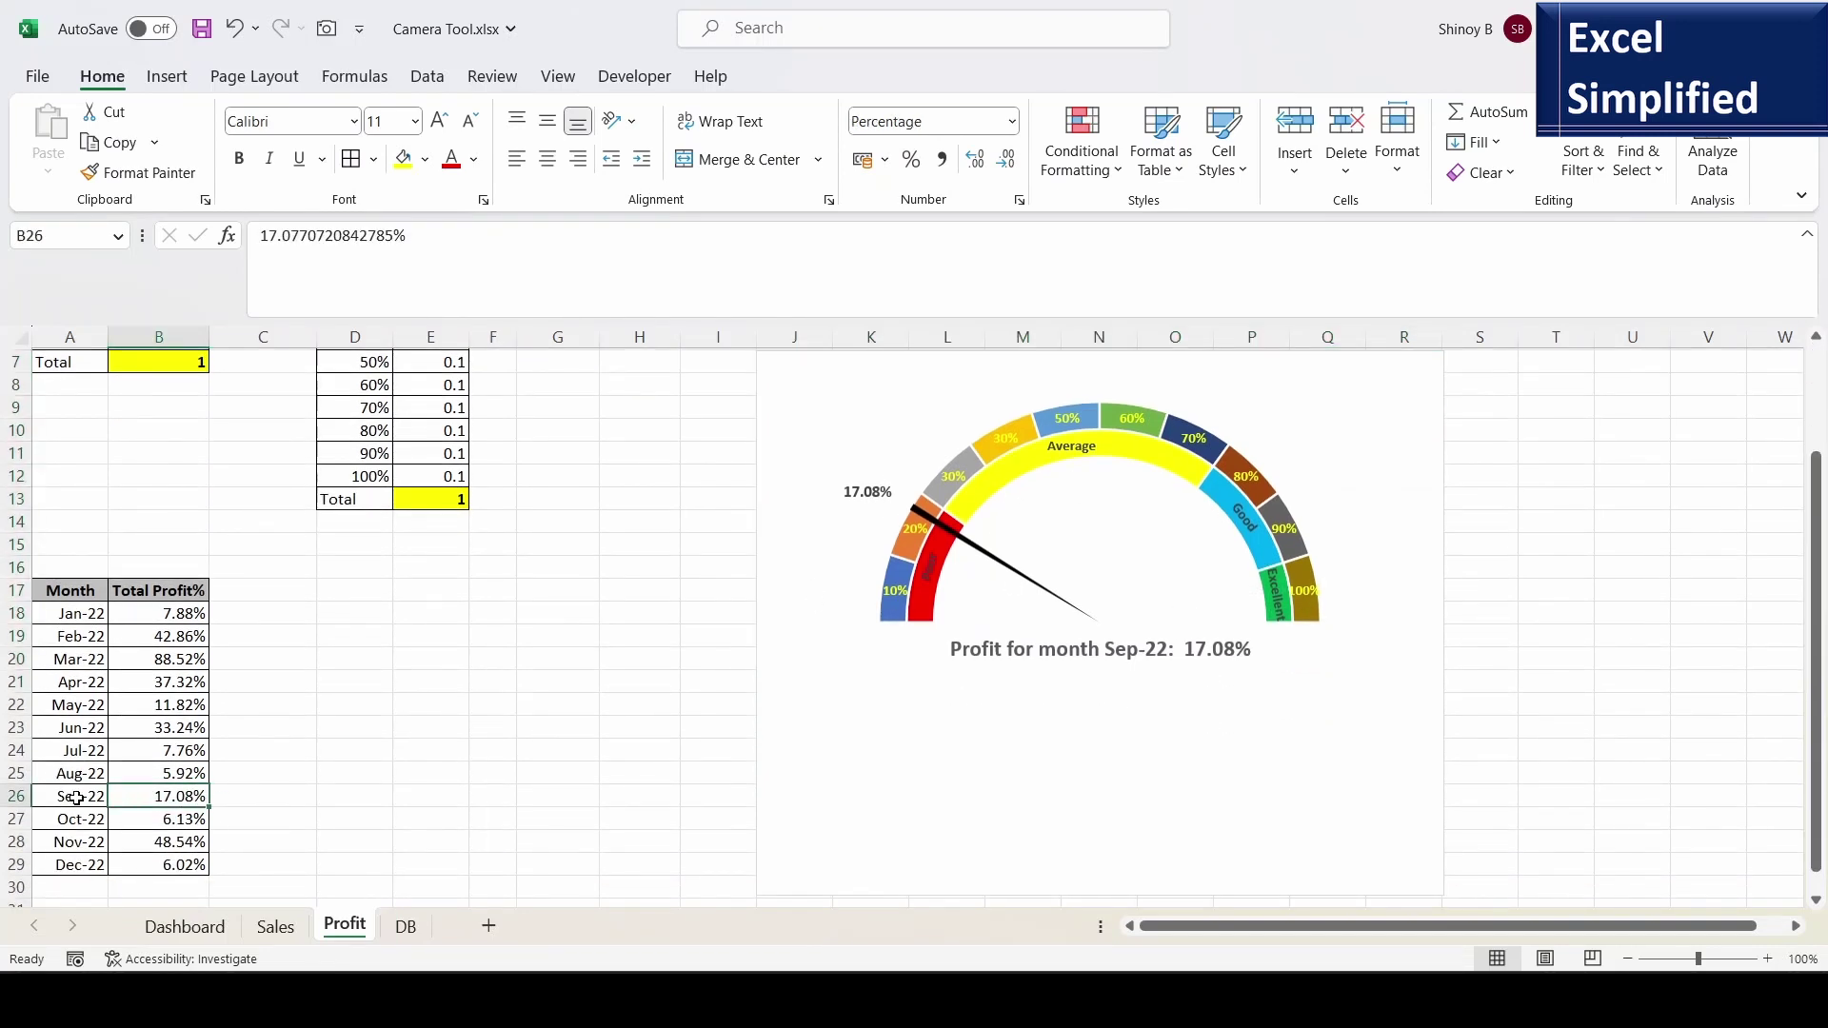
pyautogui.moveTo(81, 798); pyautogui.dragTo(182, 796)
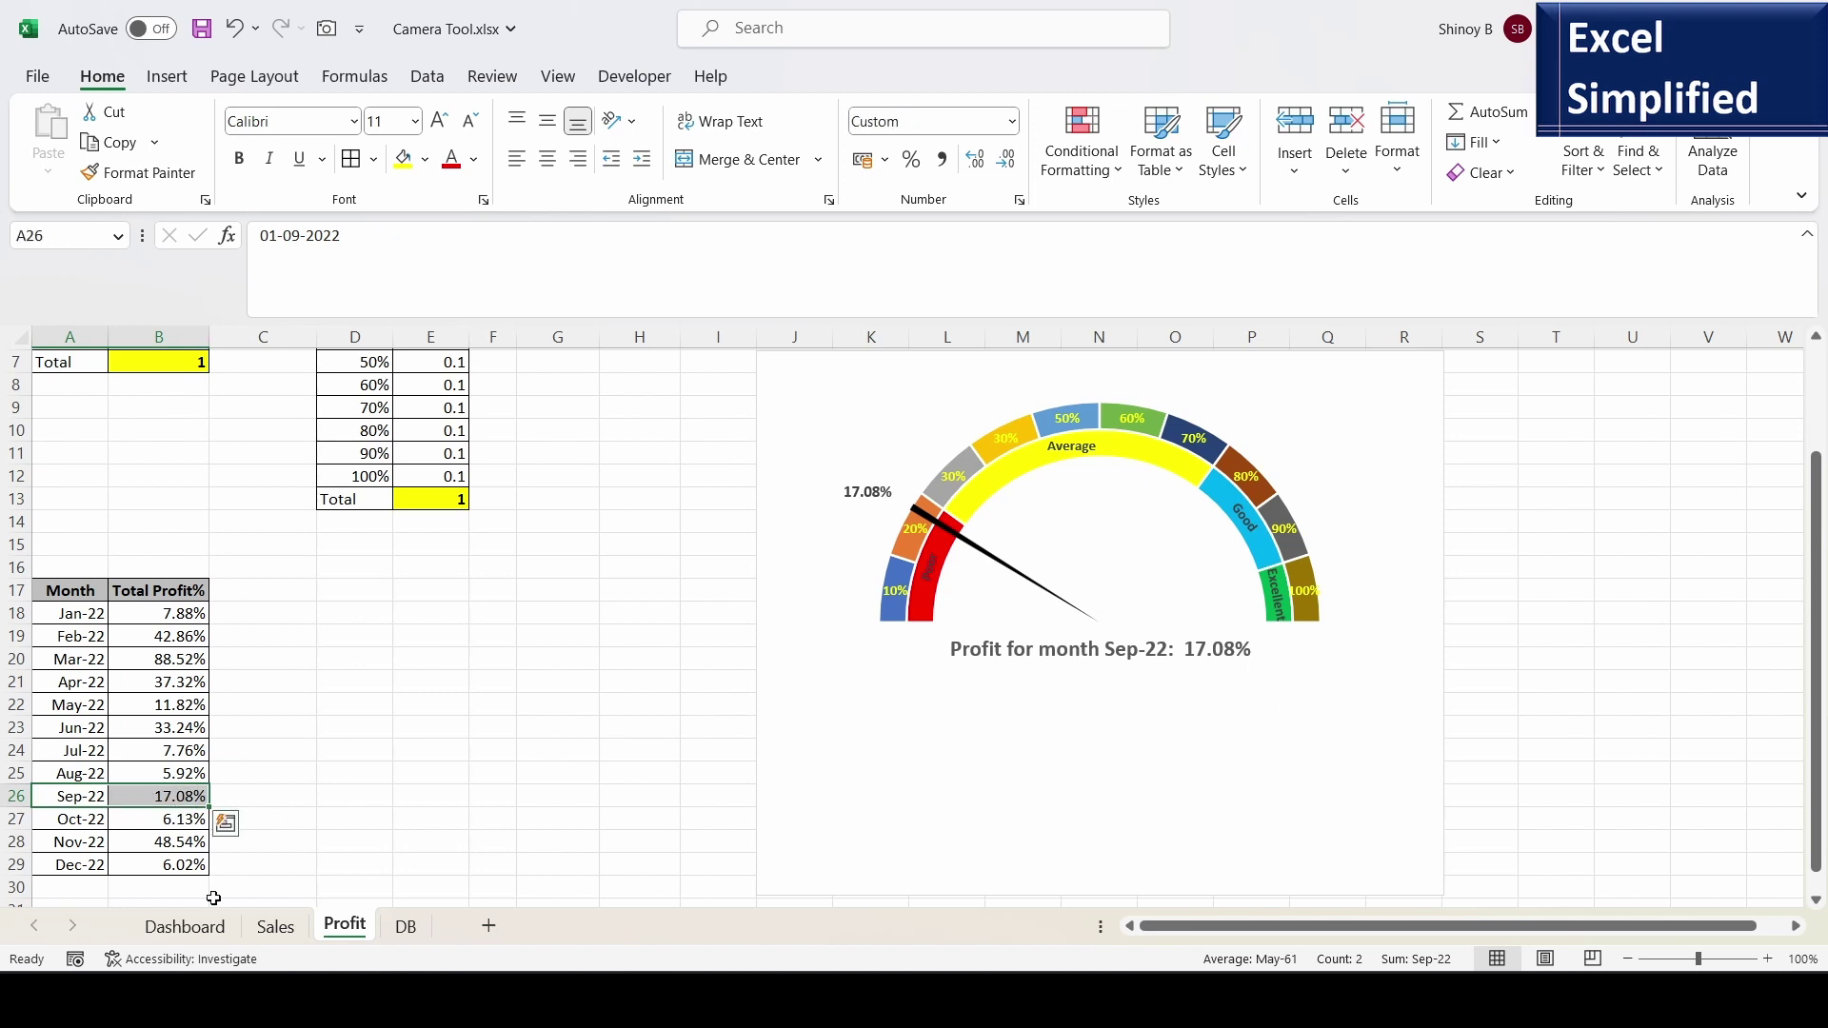
# - Return to the Dashboard sheet and set the month in cell B1 to Nov-22
pyautogui.click(188, 928)
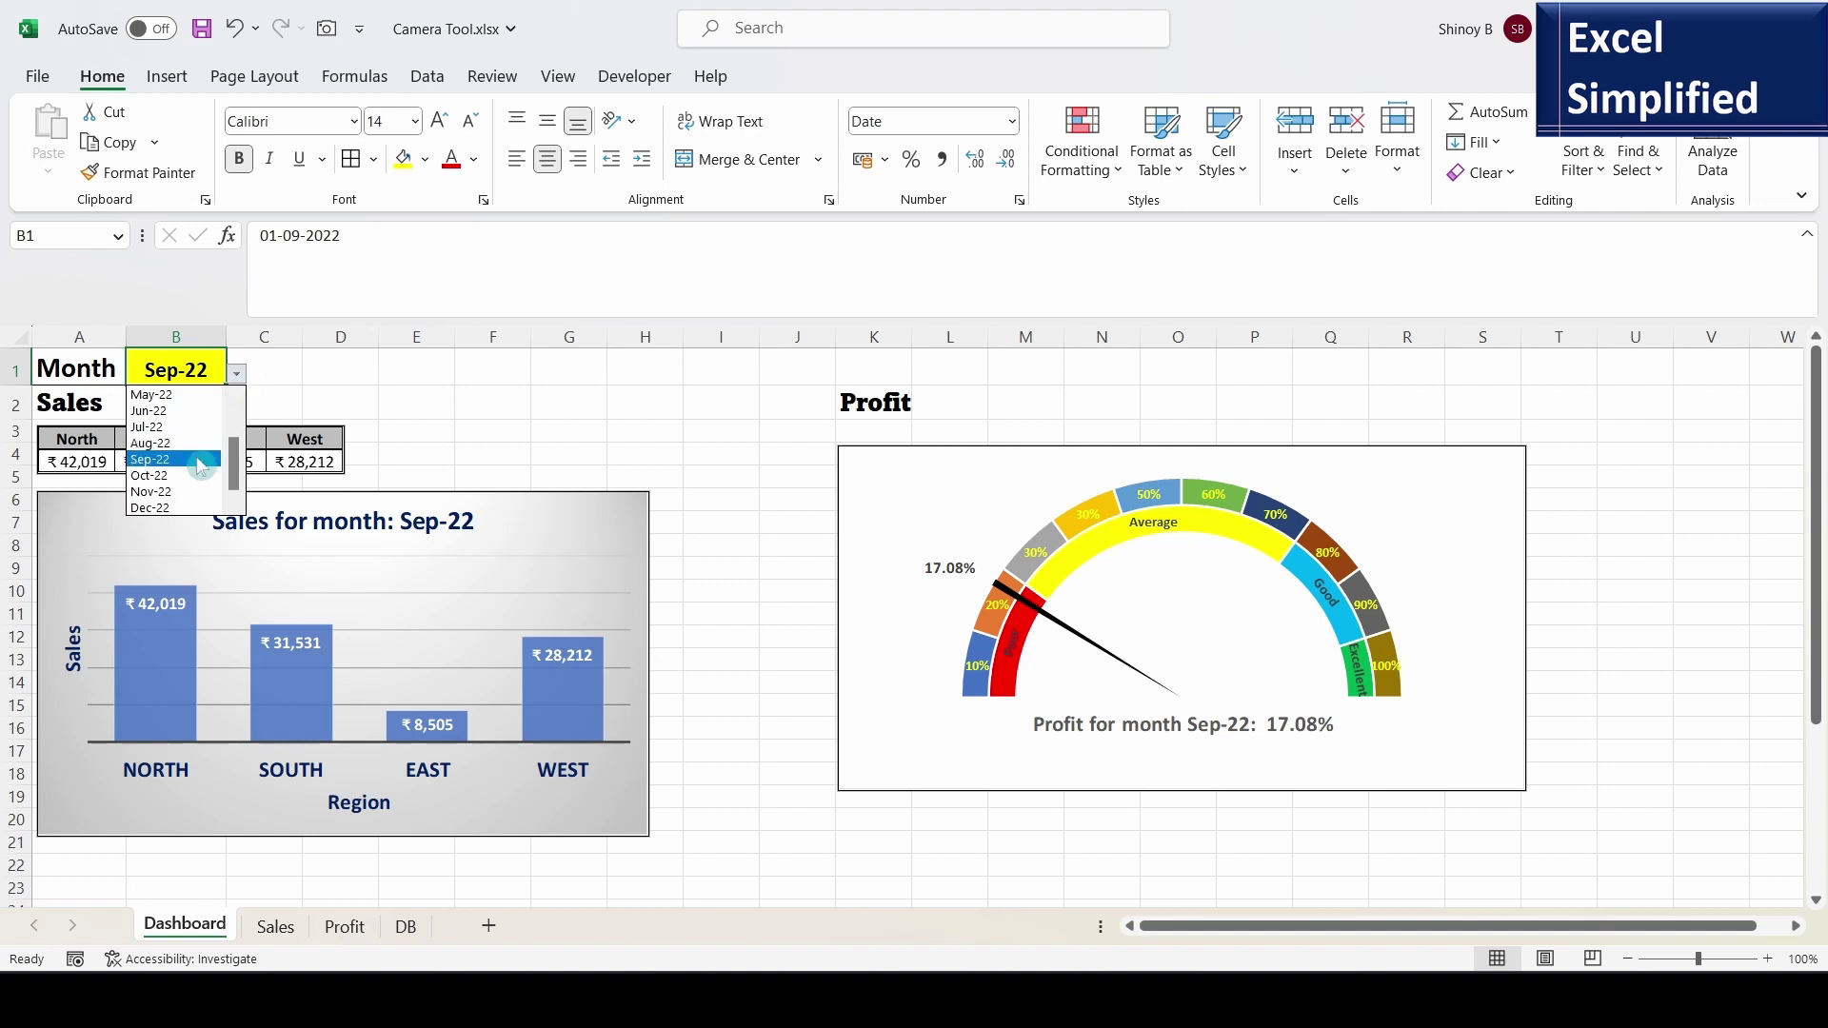
pyautogui.click(187, 492)
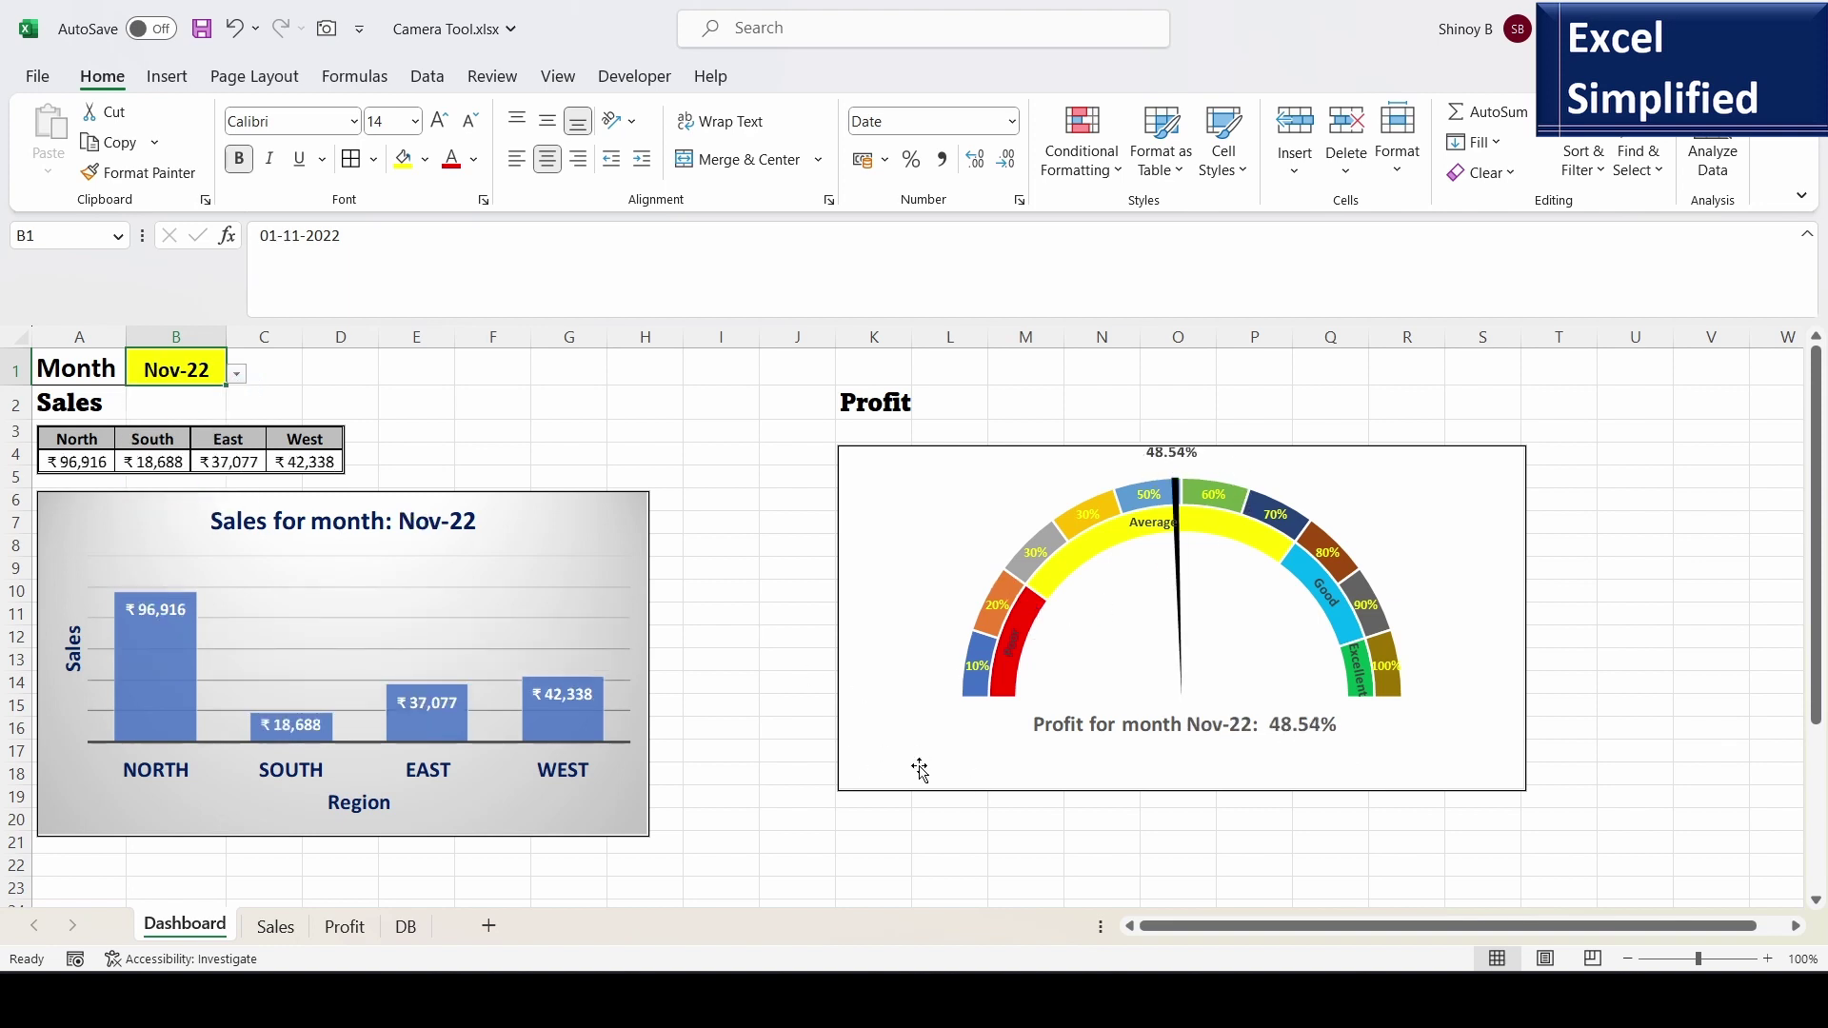
pyautogui.click(770, 429)
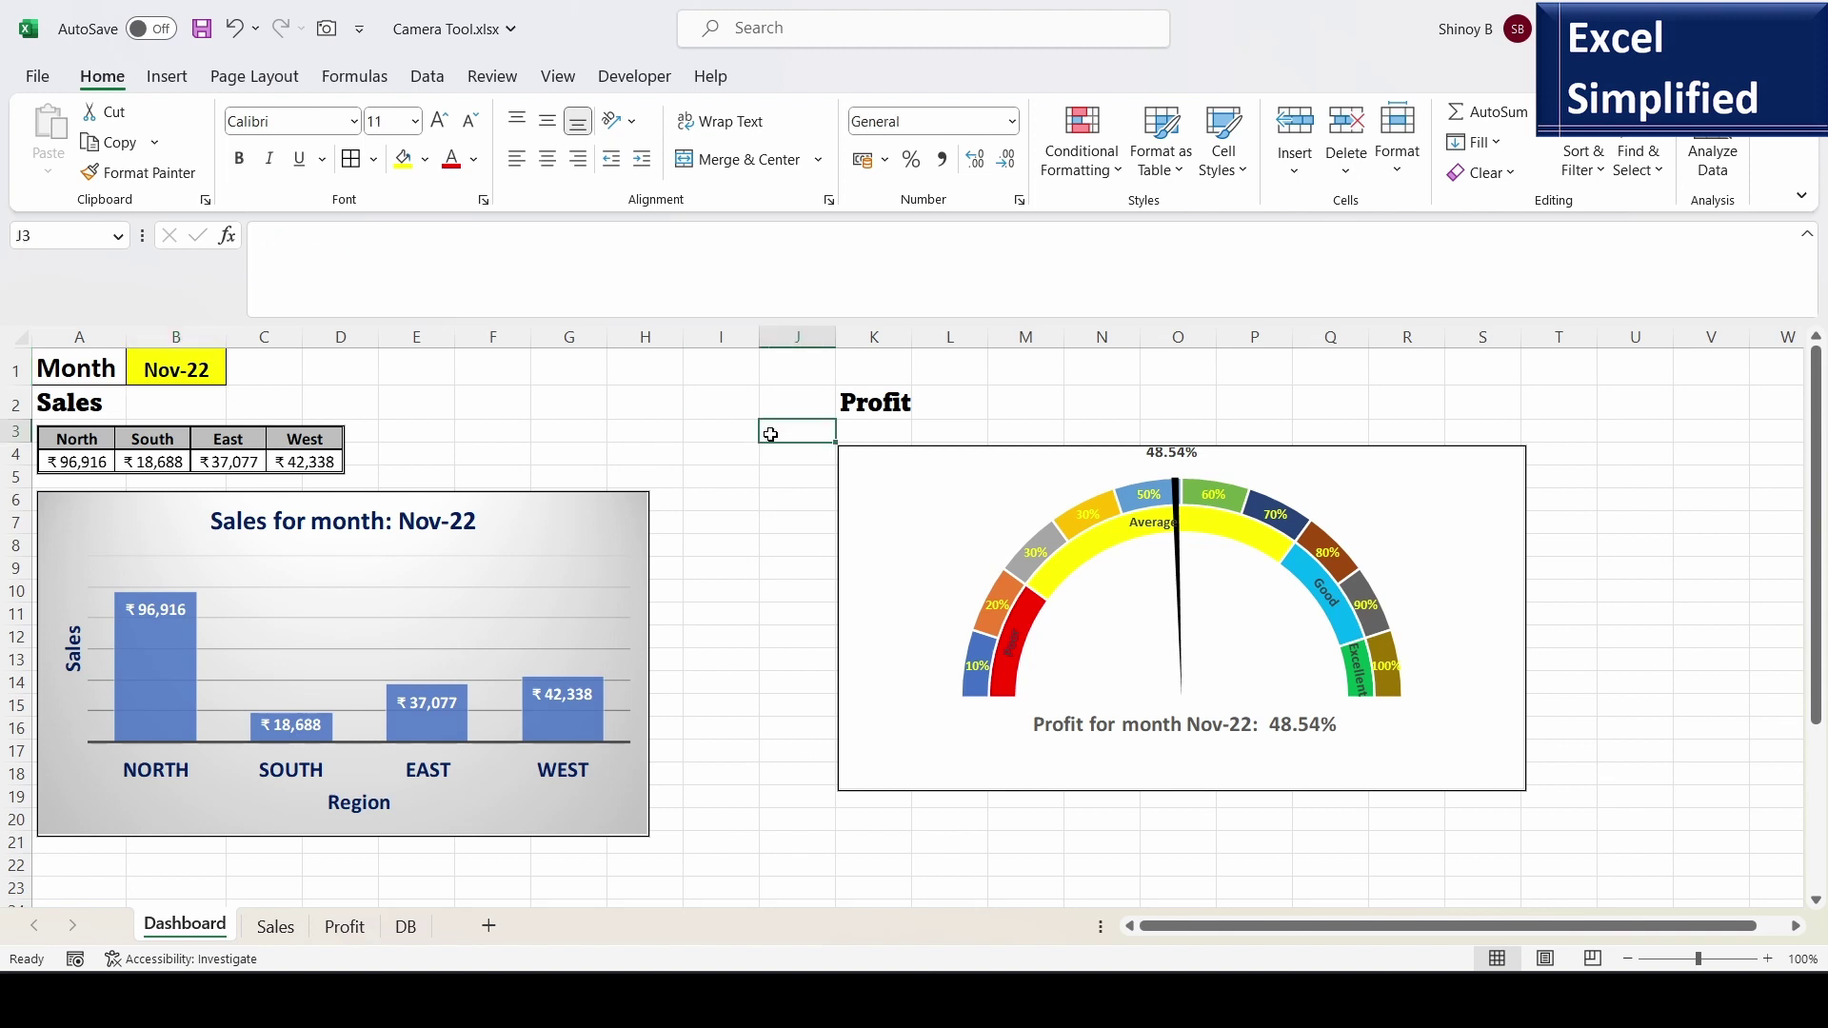